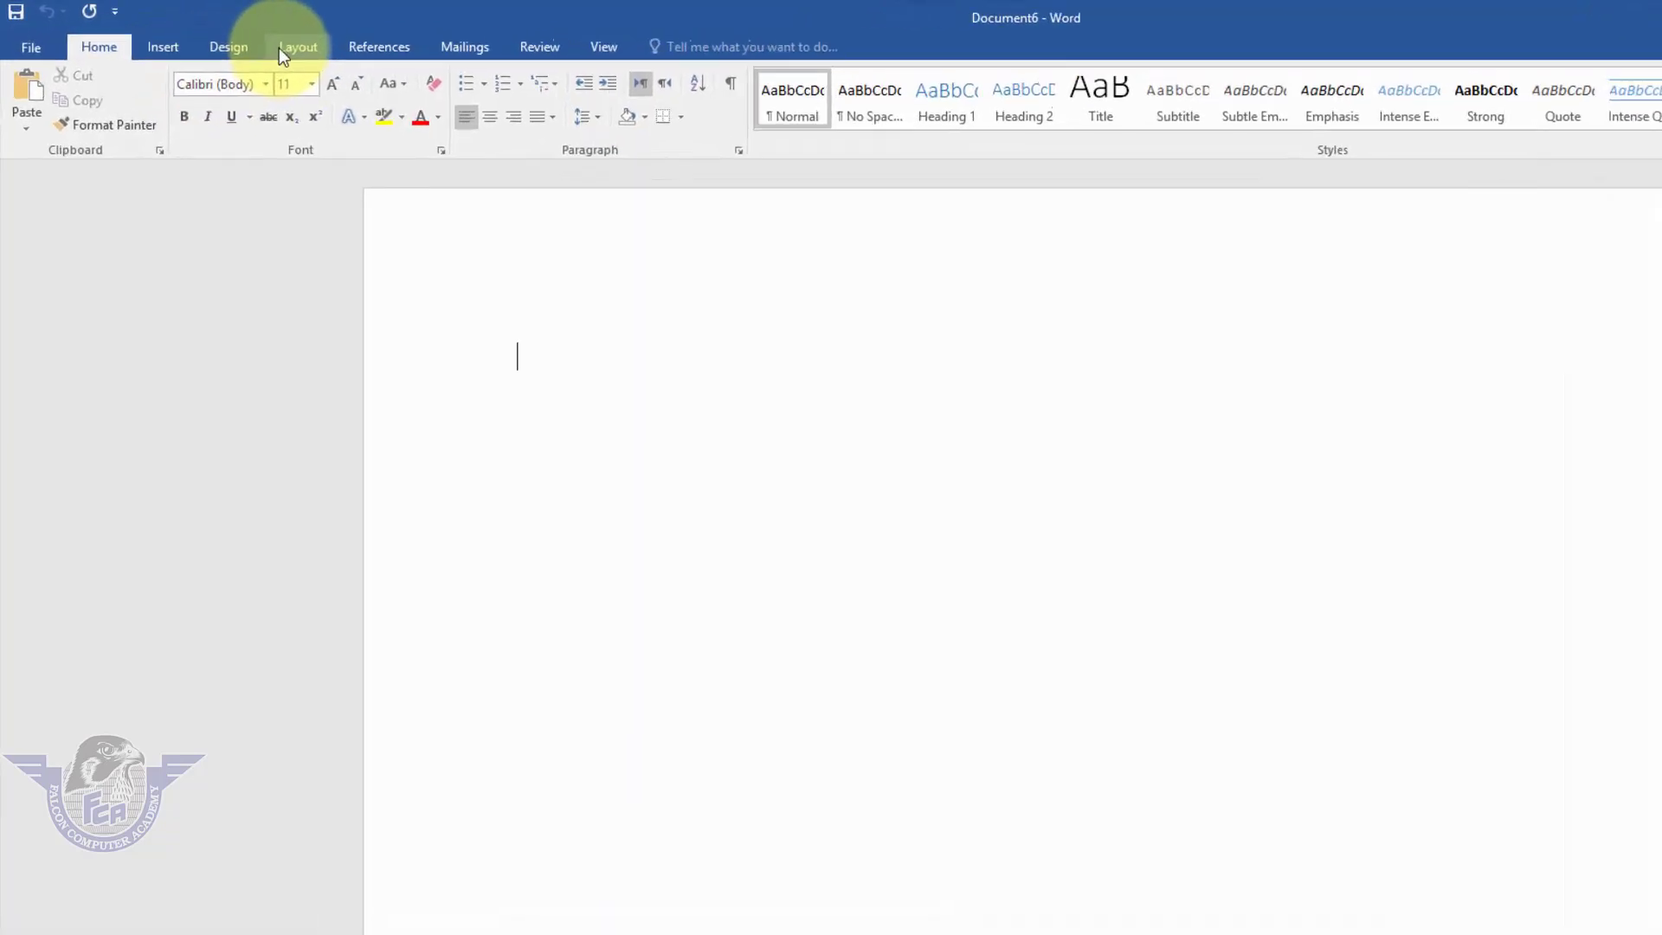
left_click(232, 39)
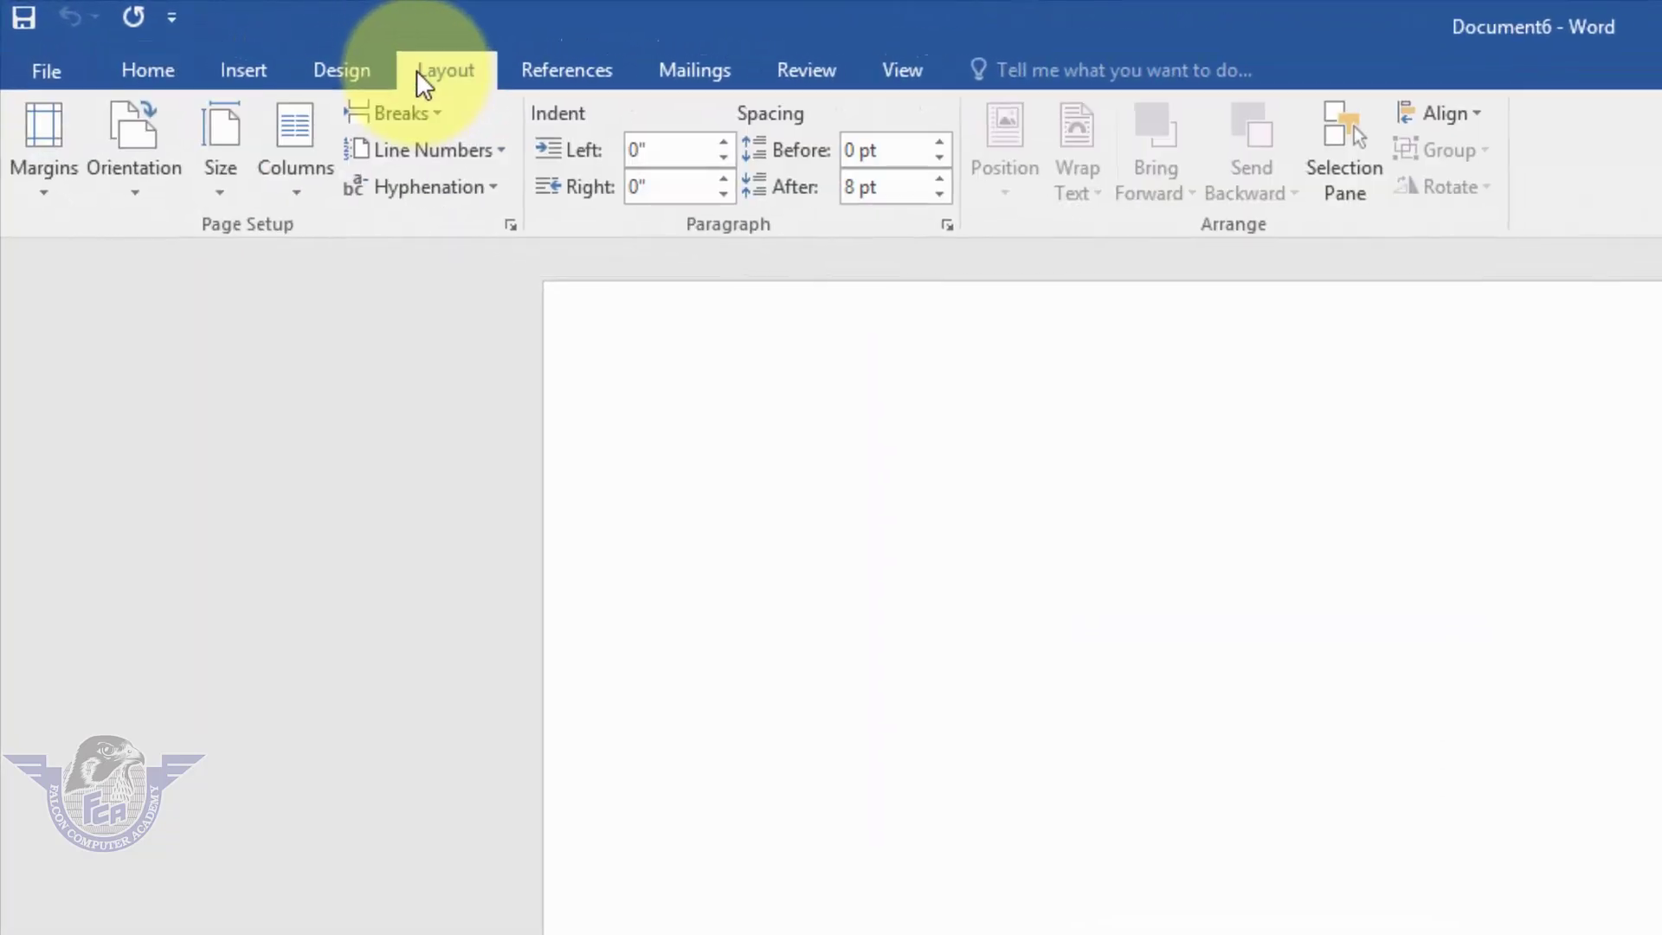
left_click(366, 73)
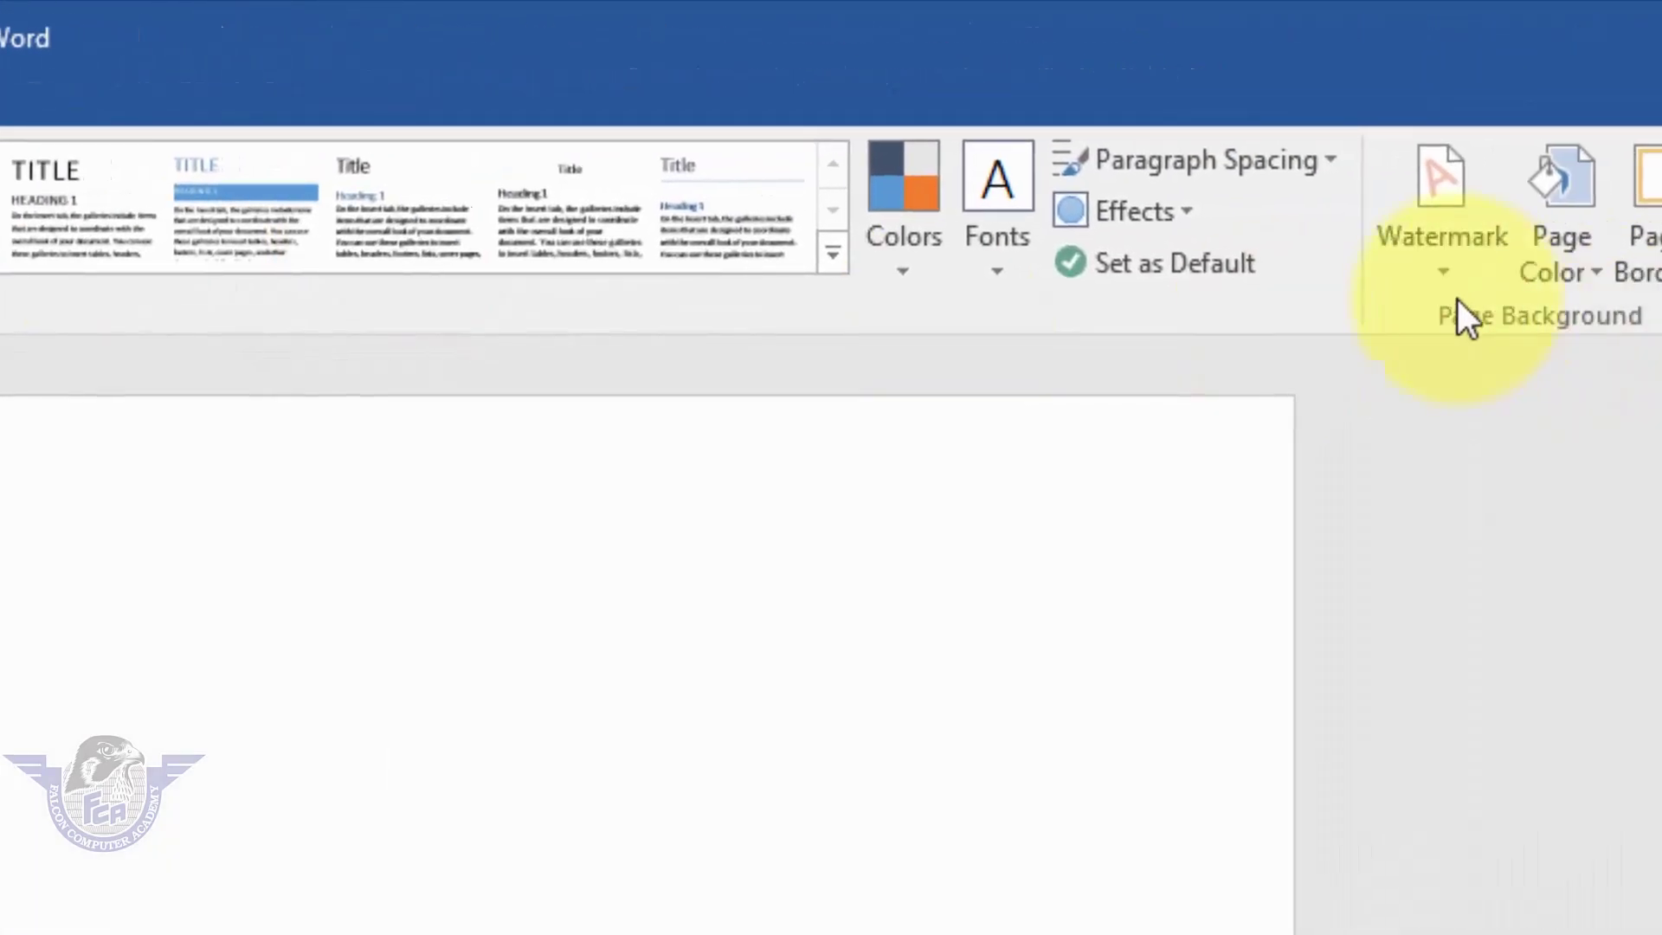
left_click(1444, 273)
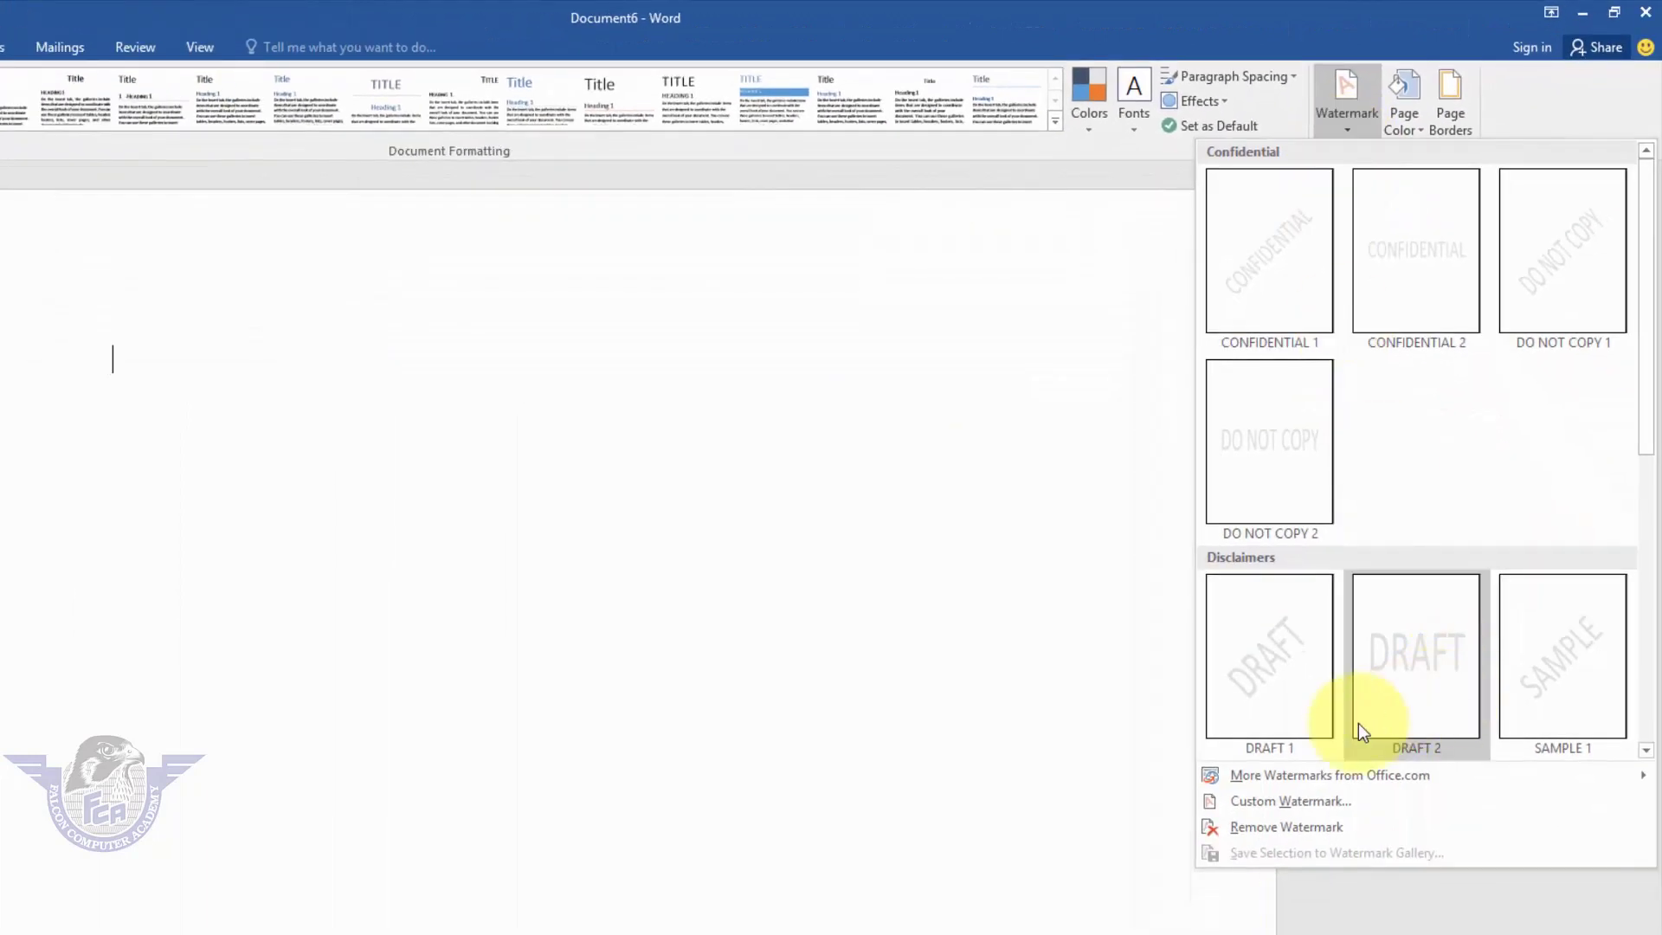
left_click(1253, 814)
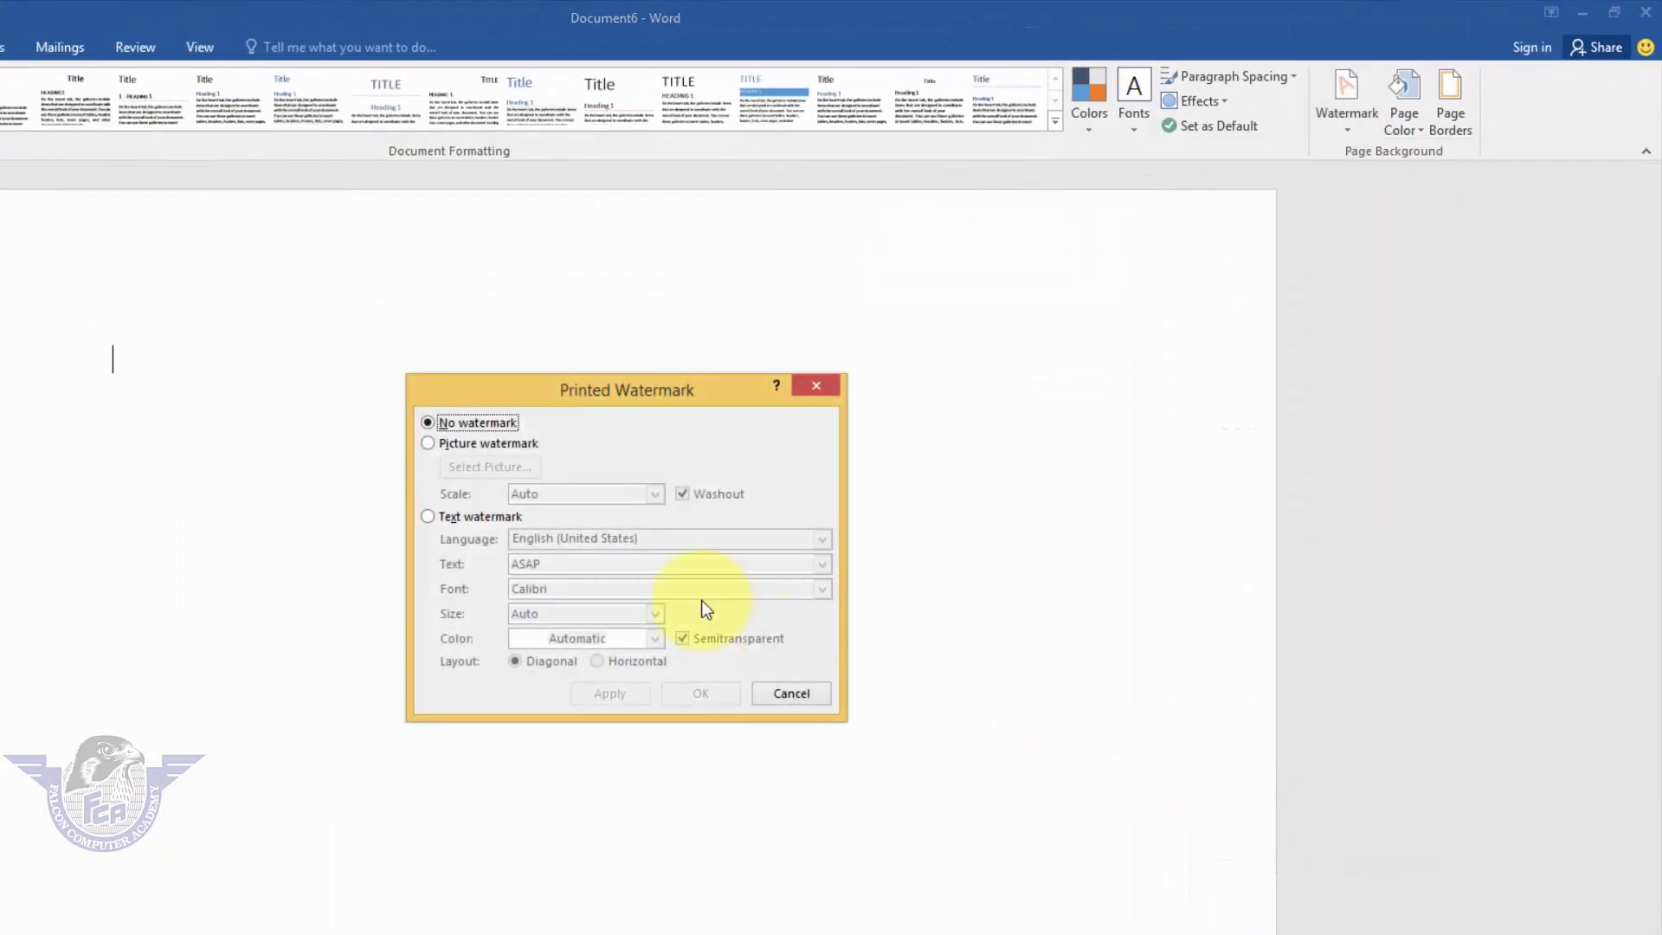
left_click(475, 517)
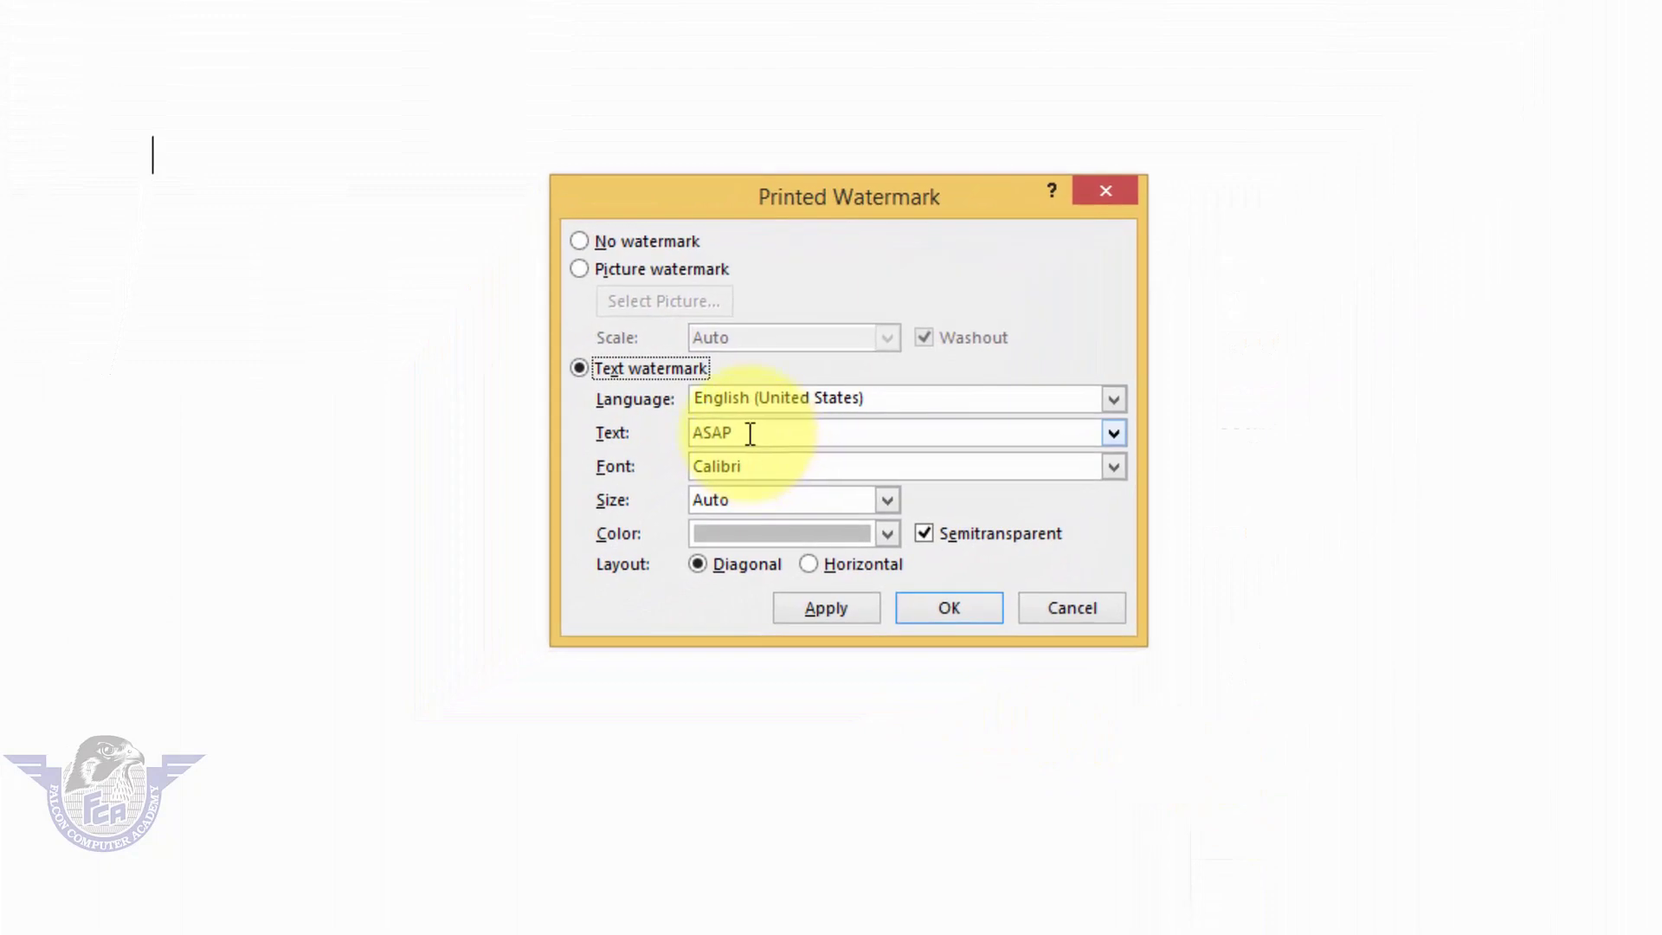
double_click(735, 440)
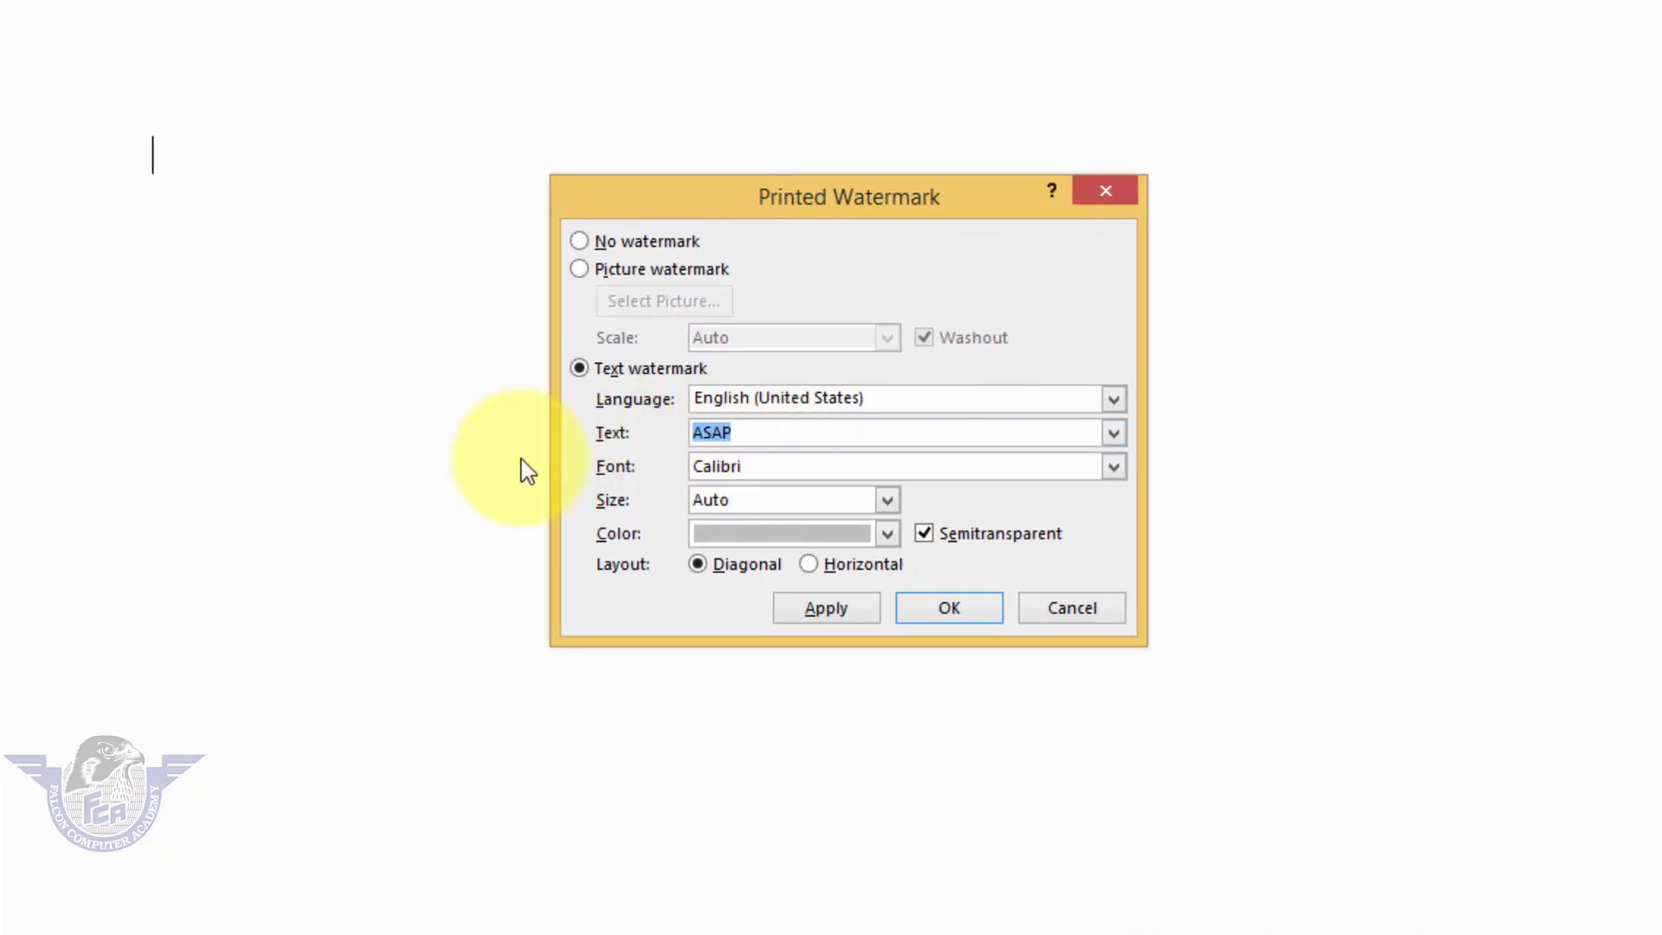
type("www.")
type("falconryk.")
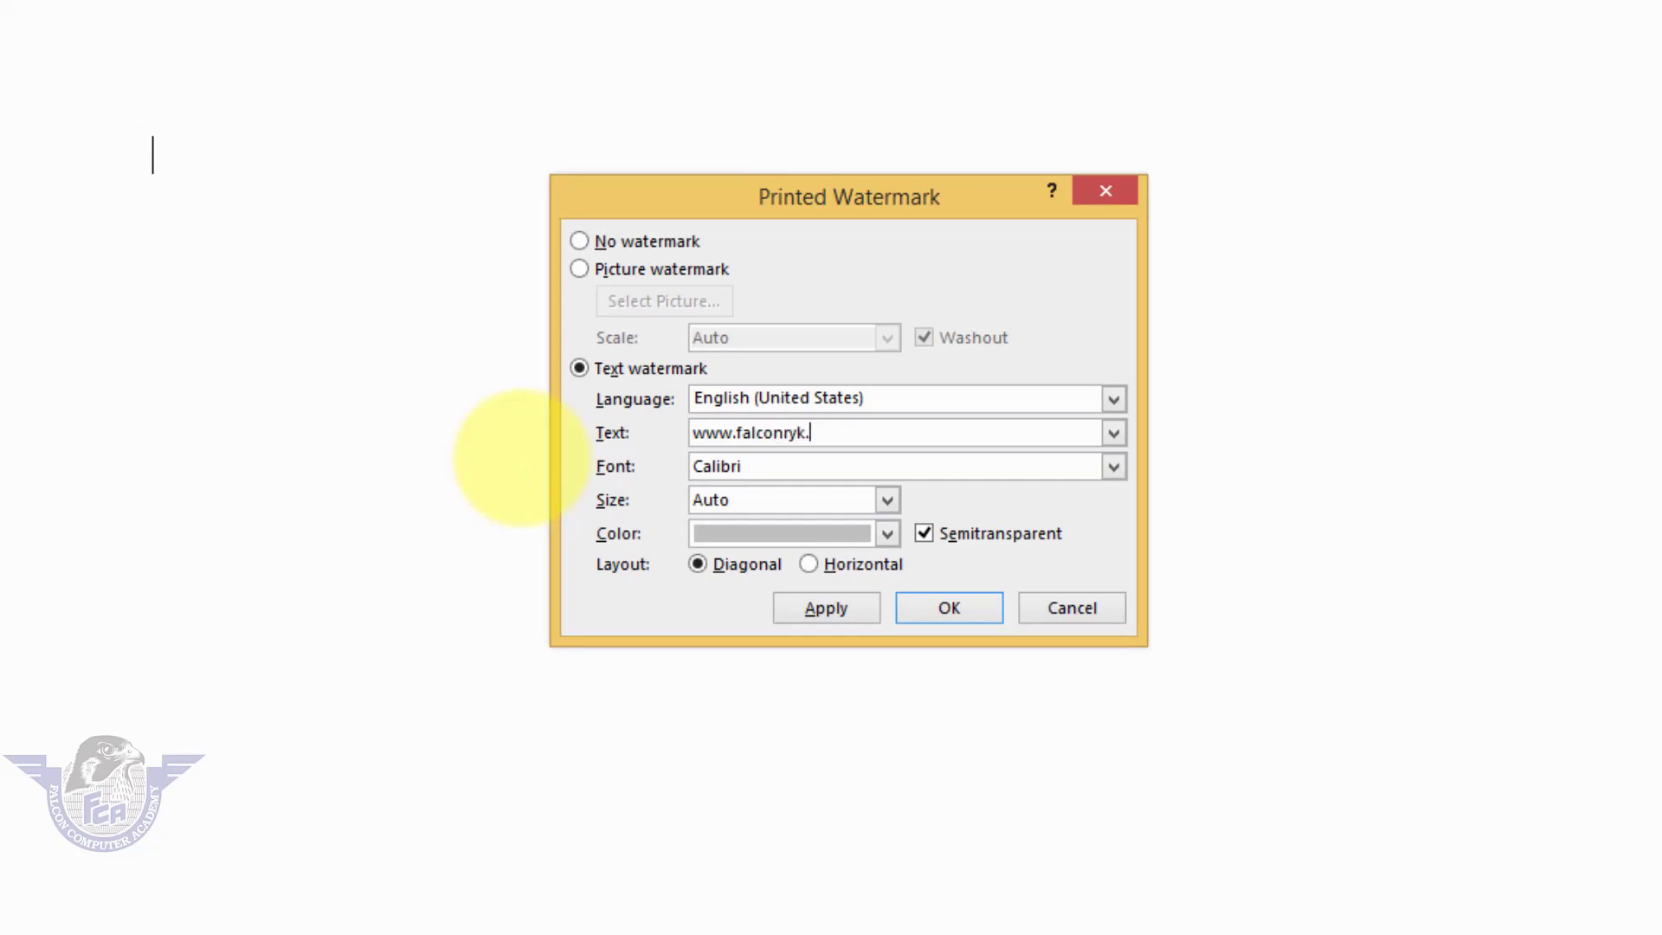
type("comn")
key("BackSpace")
left_click(825, 606)
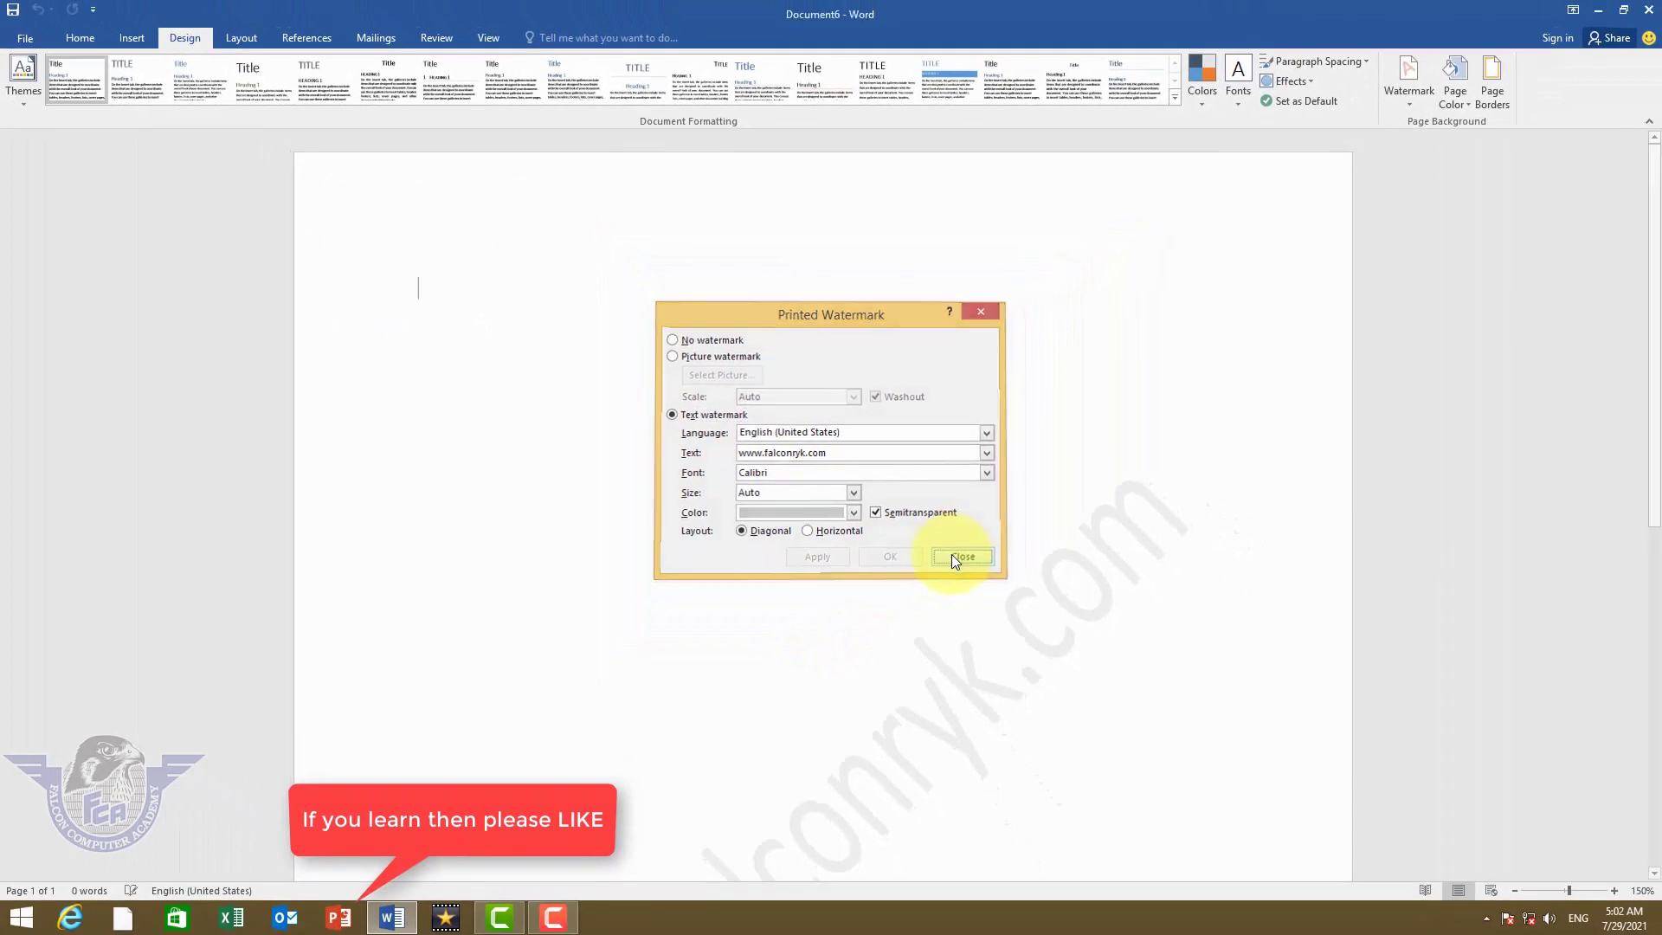
left_click(952, 559)
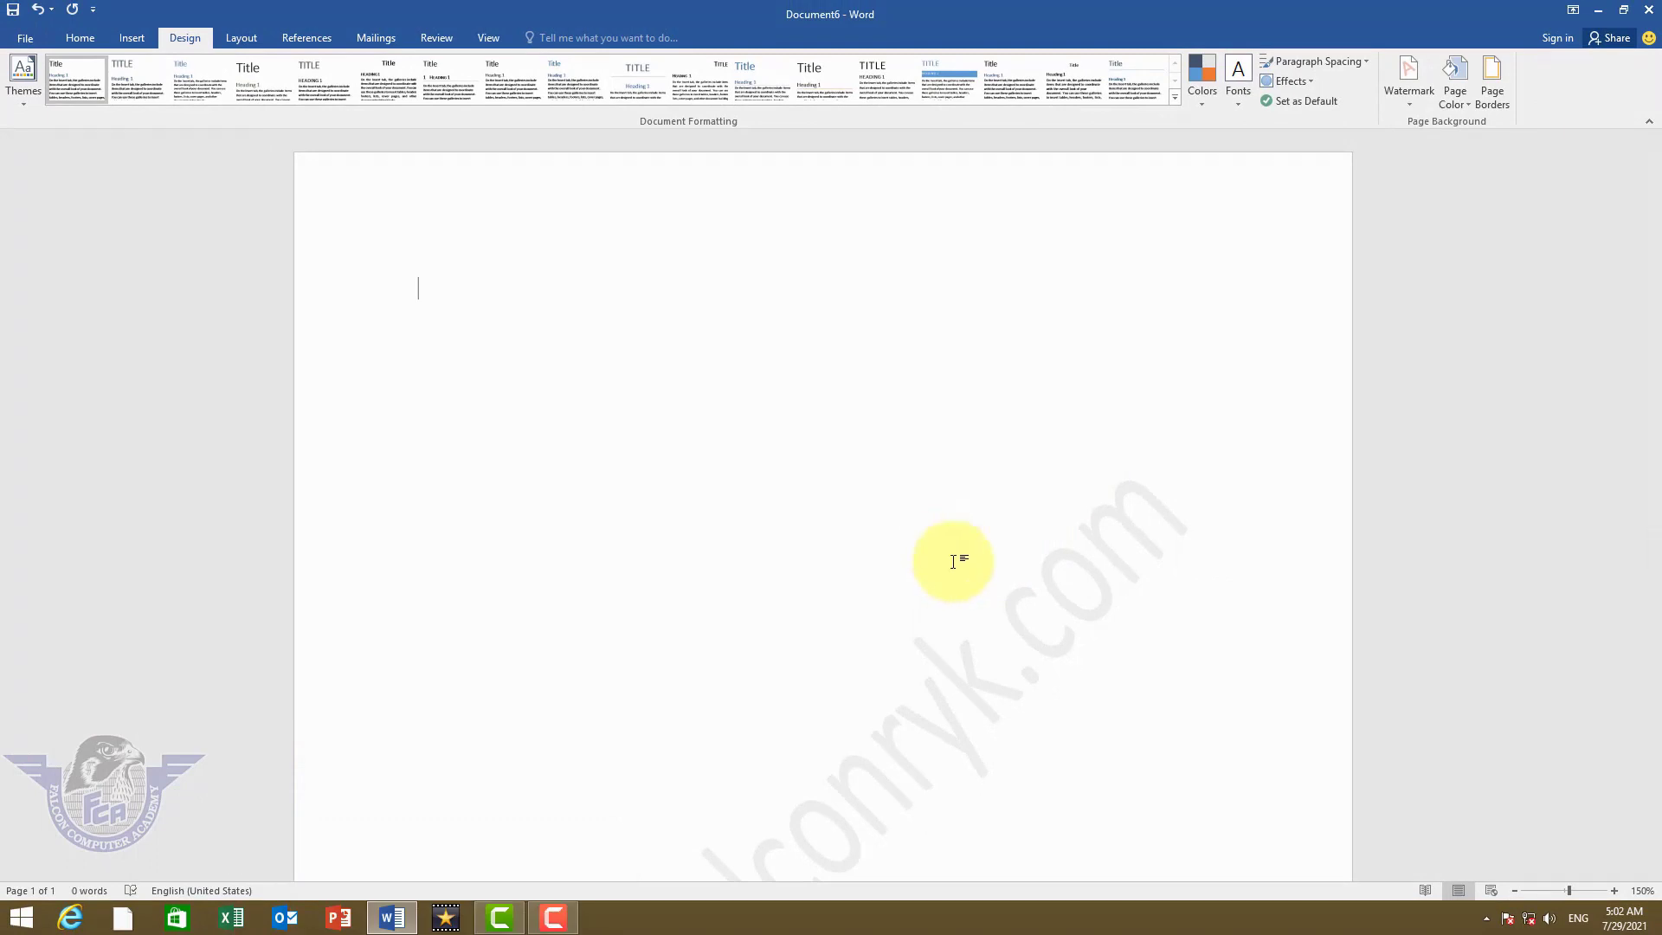
Step: Swap the website watermark for the DO NOT COPY 2 preset from the Confidential gallery
scroll(952, 606, "down", 1)
scroll(958, 647, "down", 1)
scroll(958, 648, "down", 1)
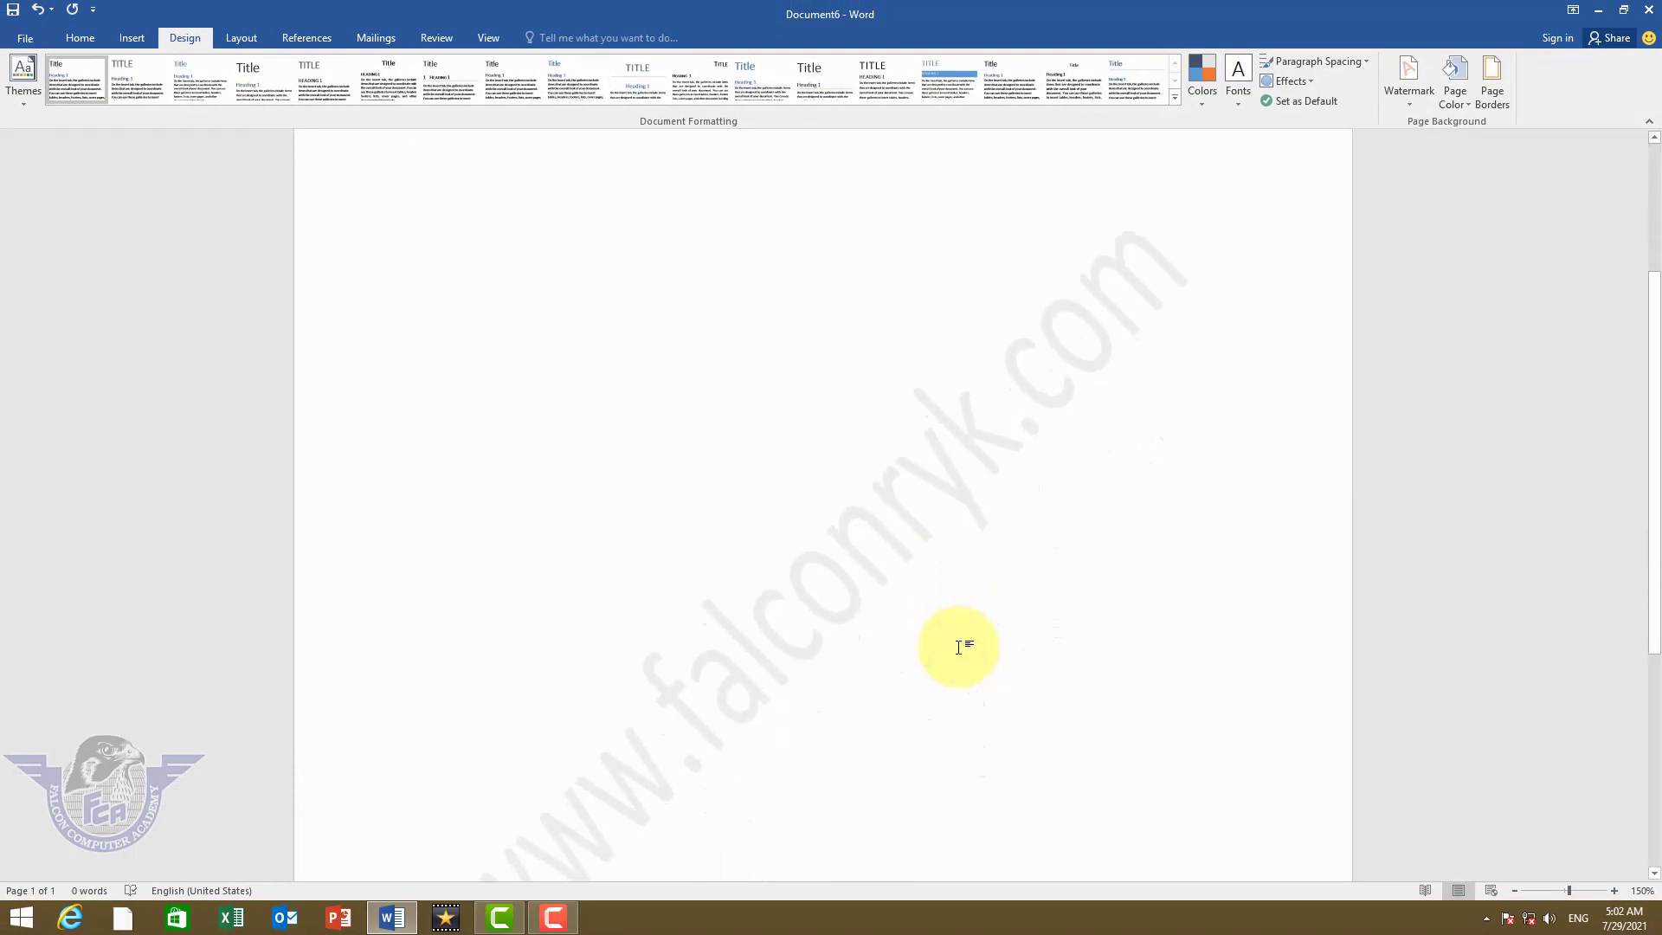
left_click(1405, 106)
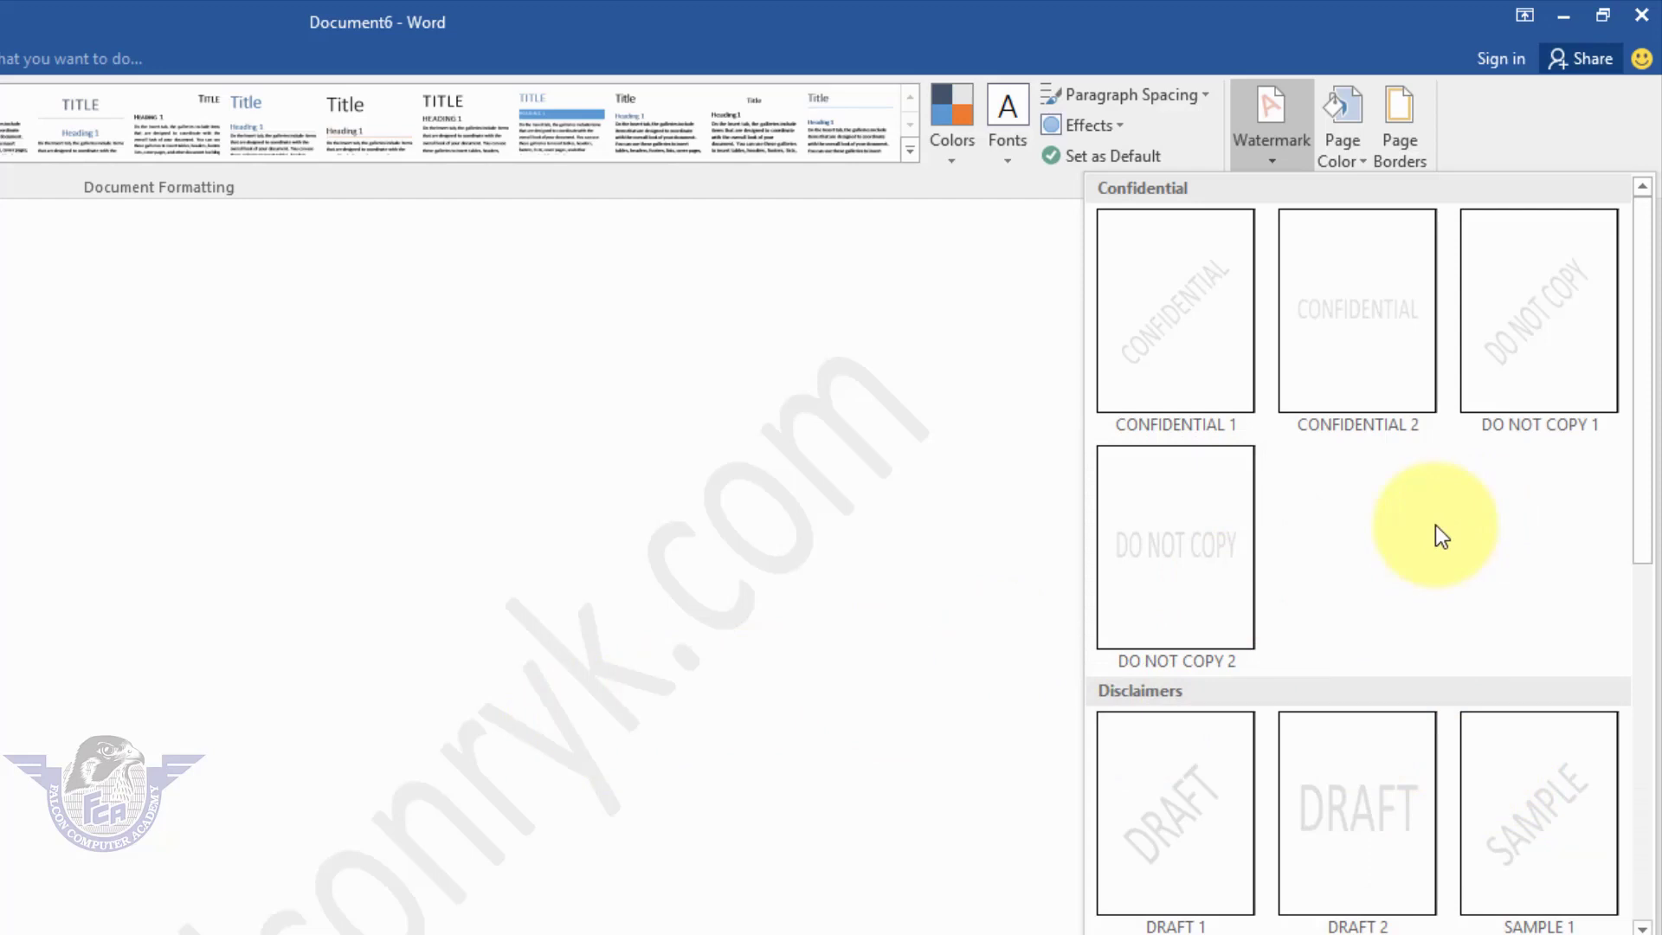
left_click(1199, 565)
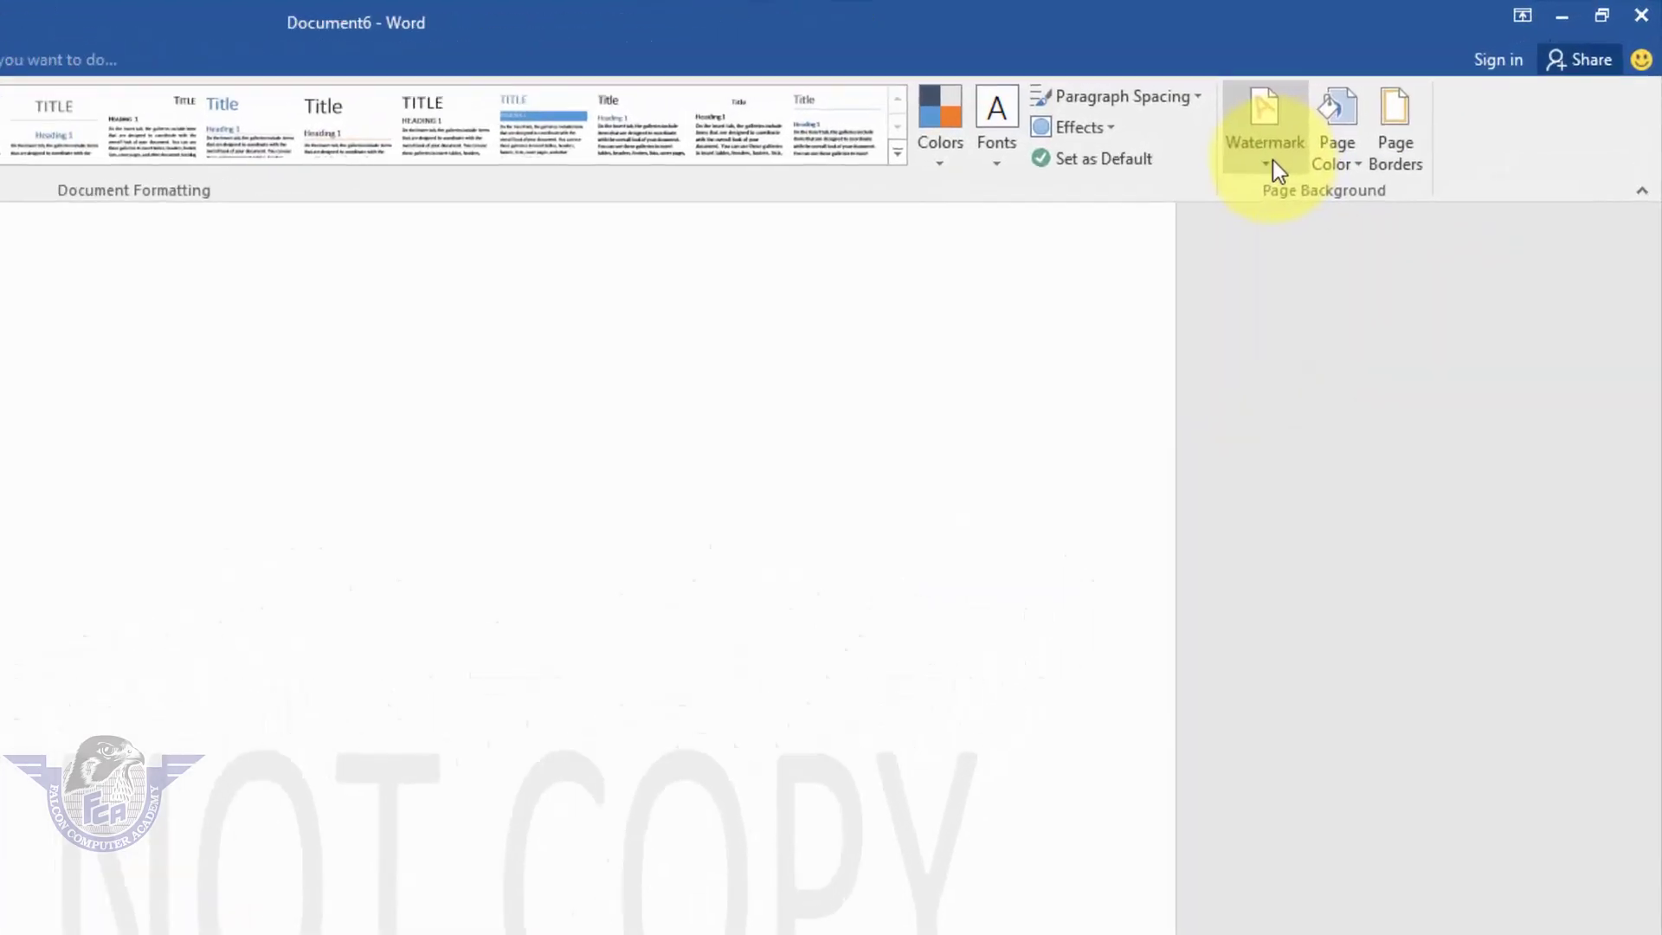
left_click(1397, 91)
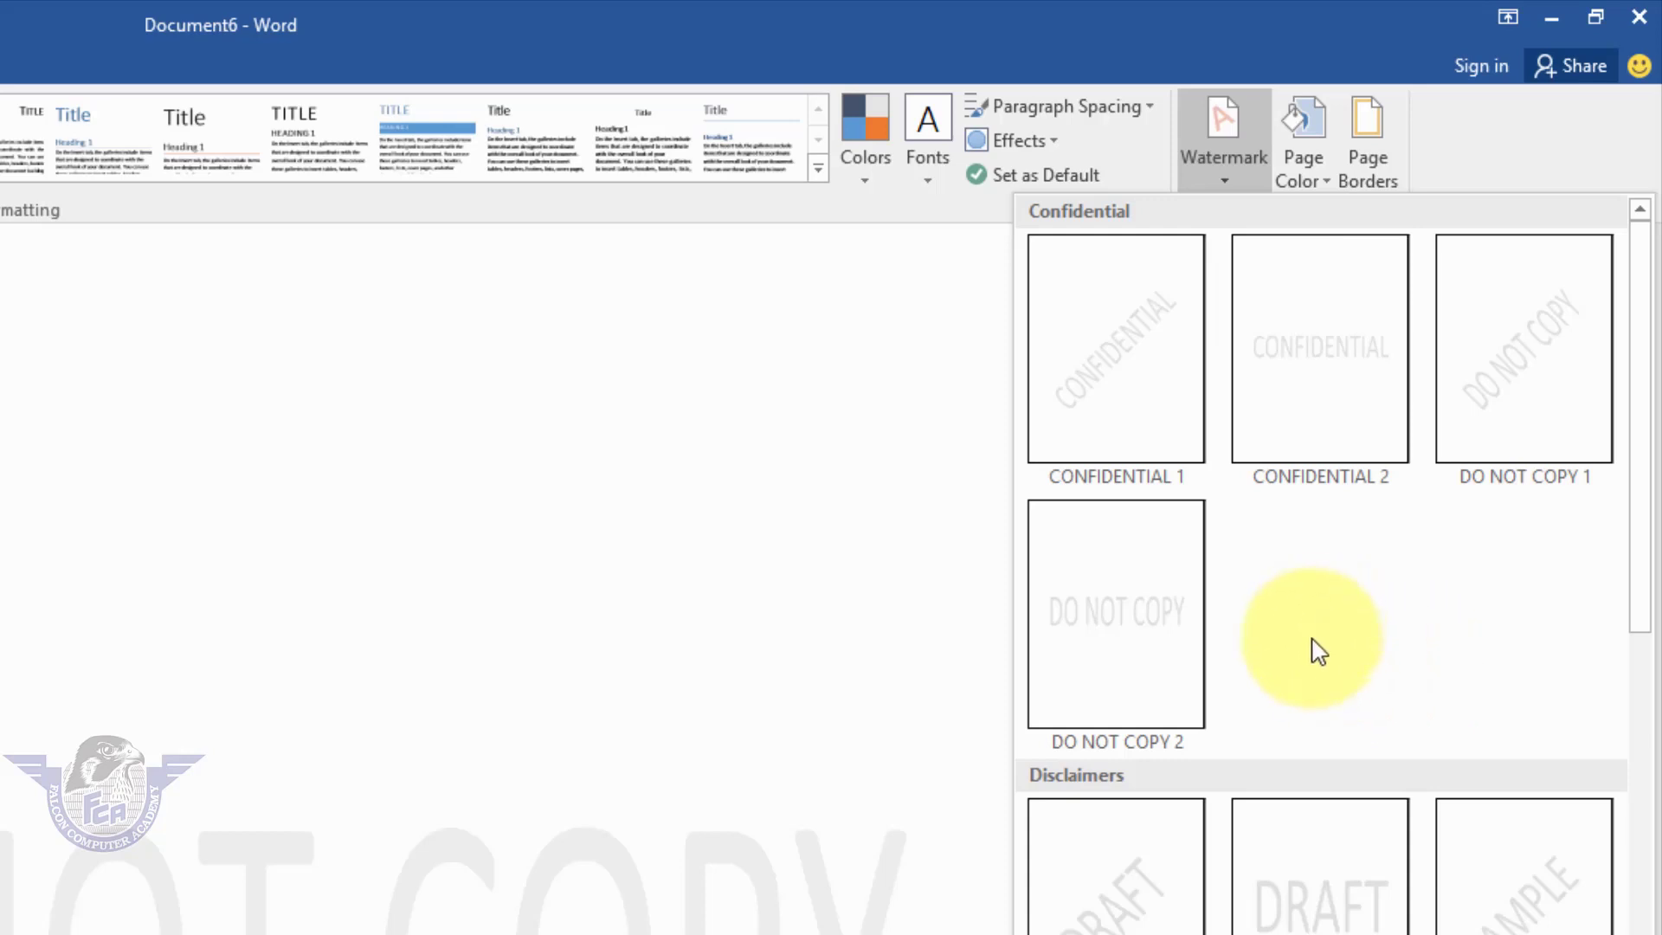
Step: Create a new blank document, Document7, and show its Watermark gallery
left_click(843, 403)
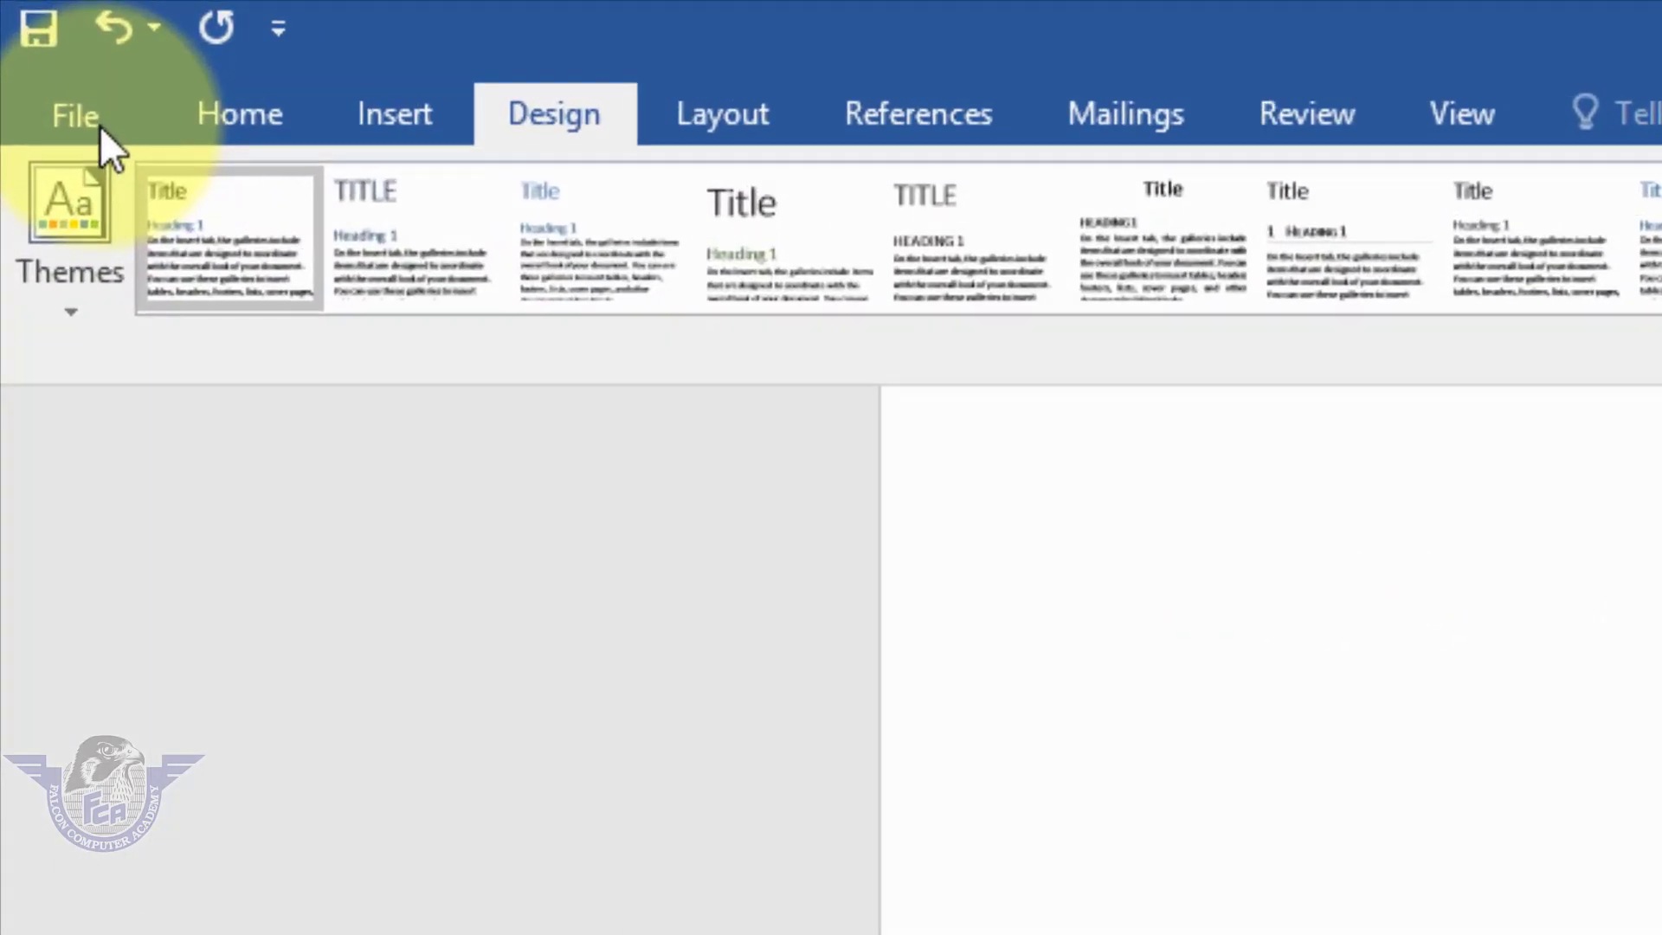
left_click(15, 38)
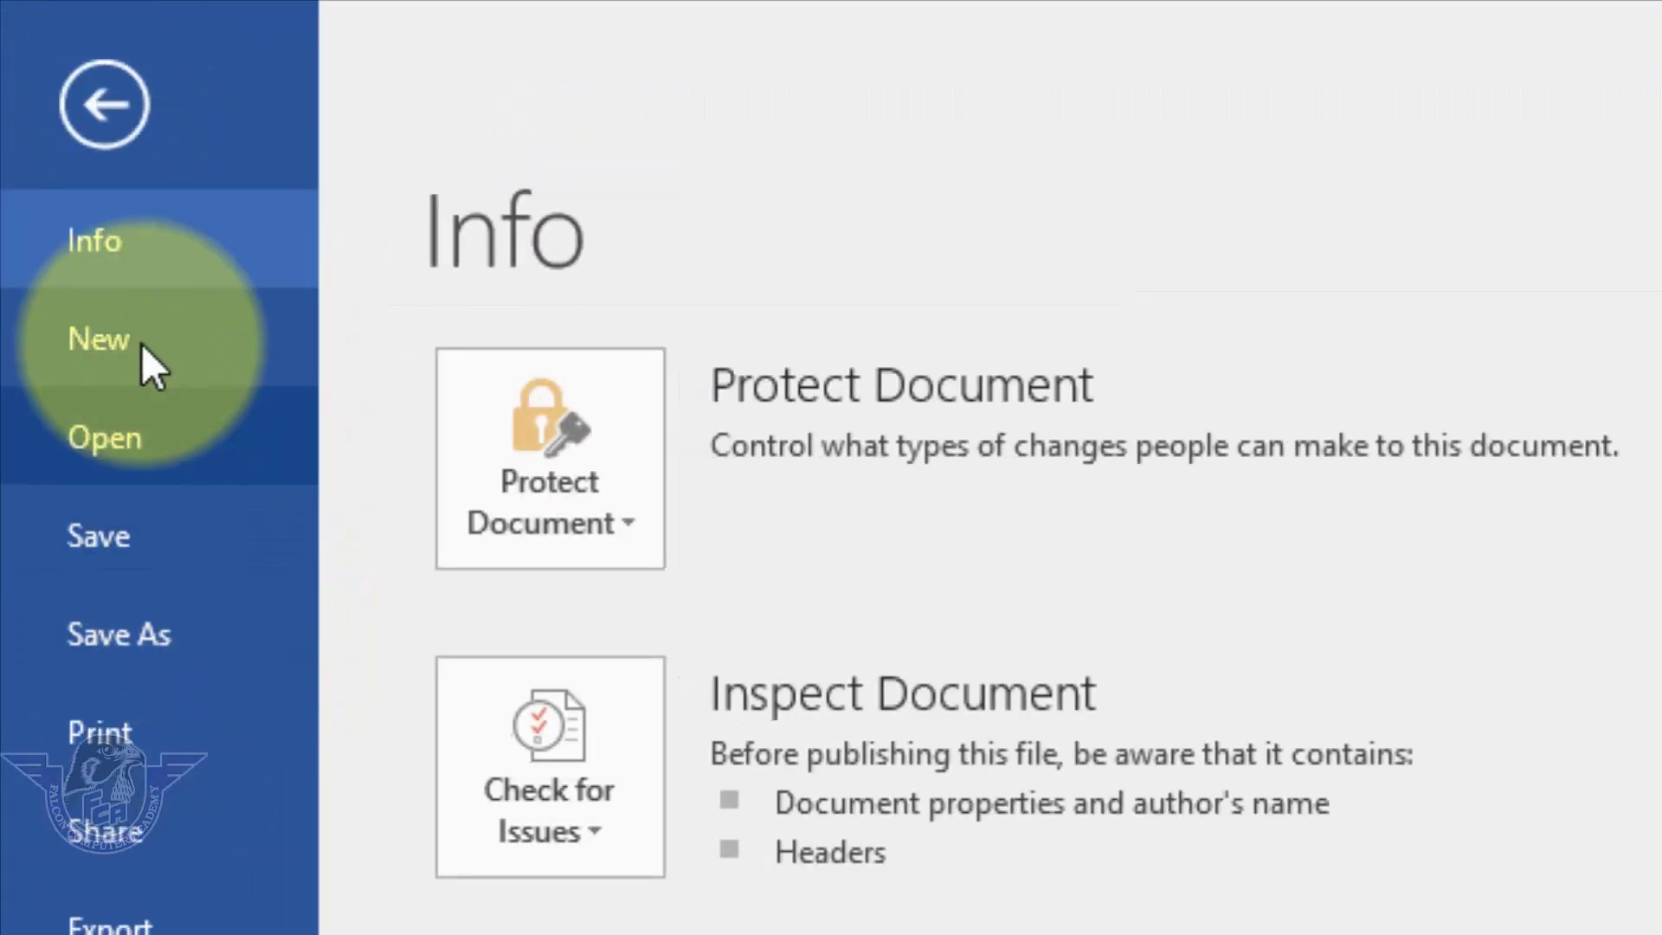
left_click(149, 339)
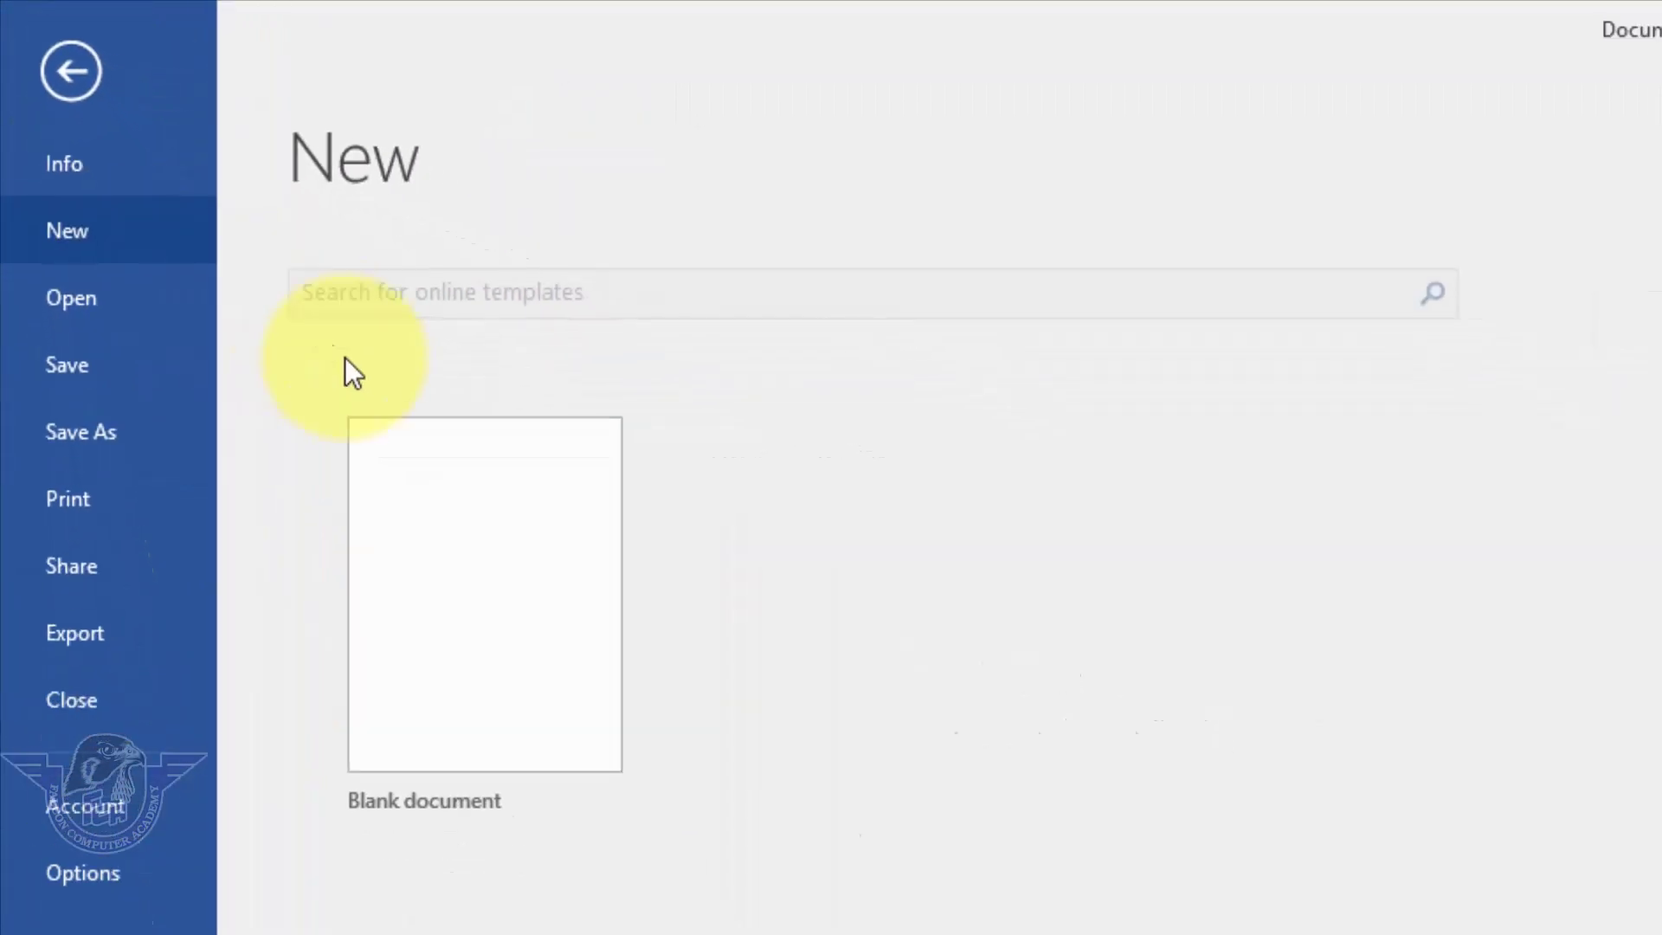
left_click(450, 519)
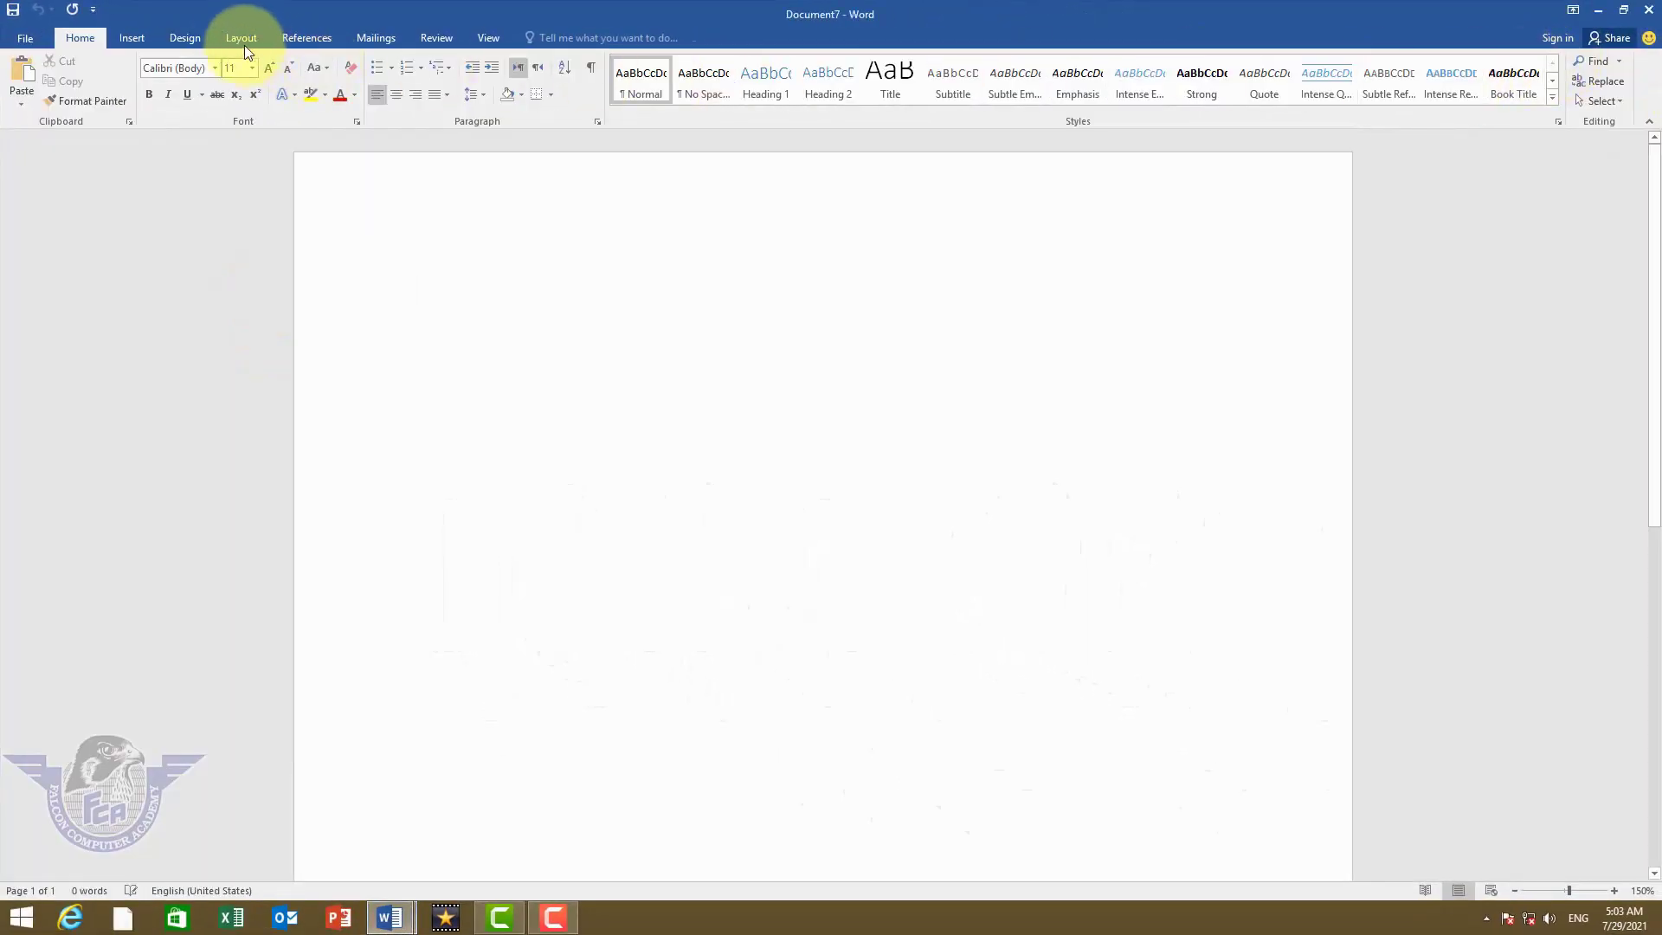
left_click(185, 38)
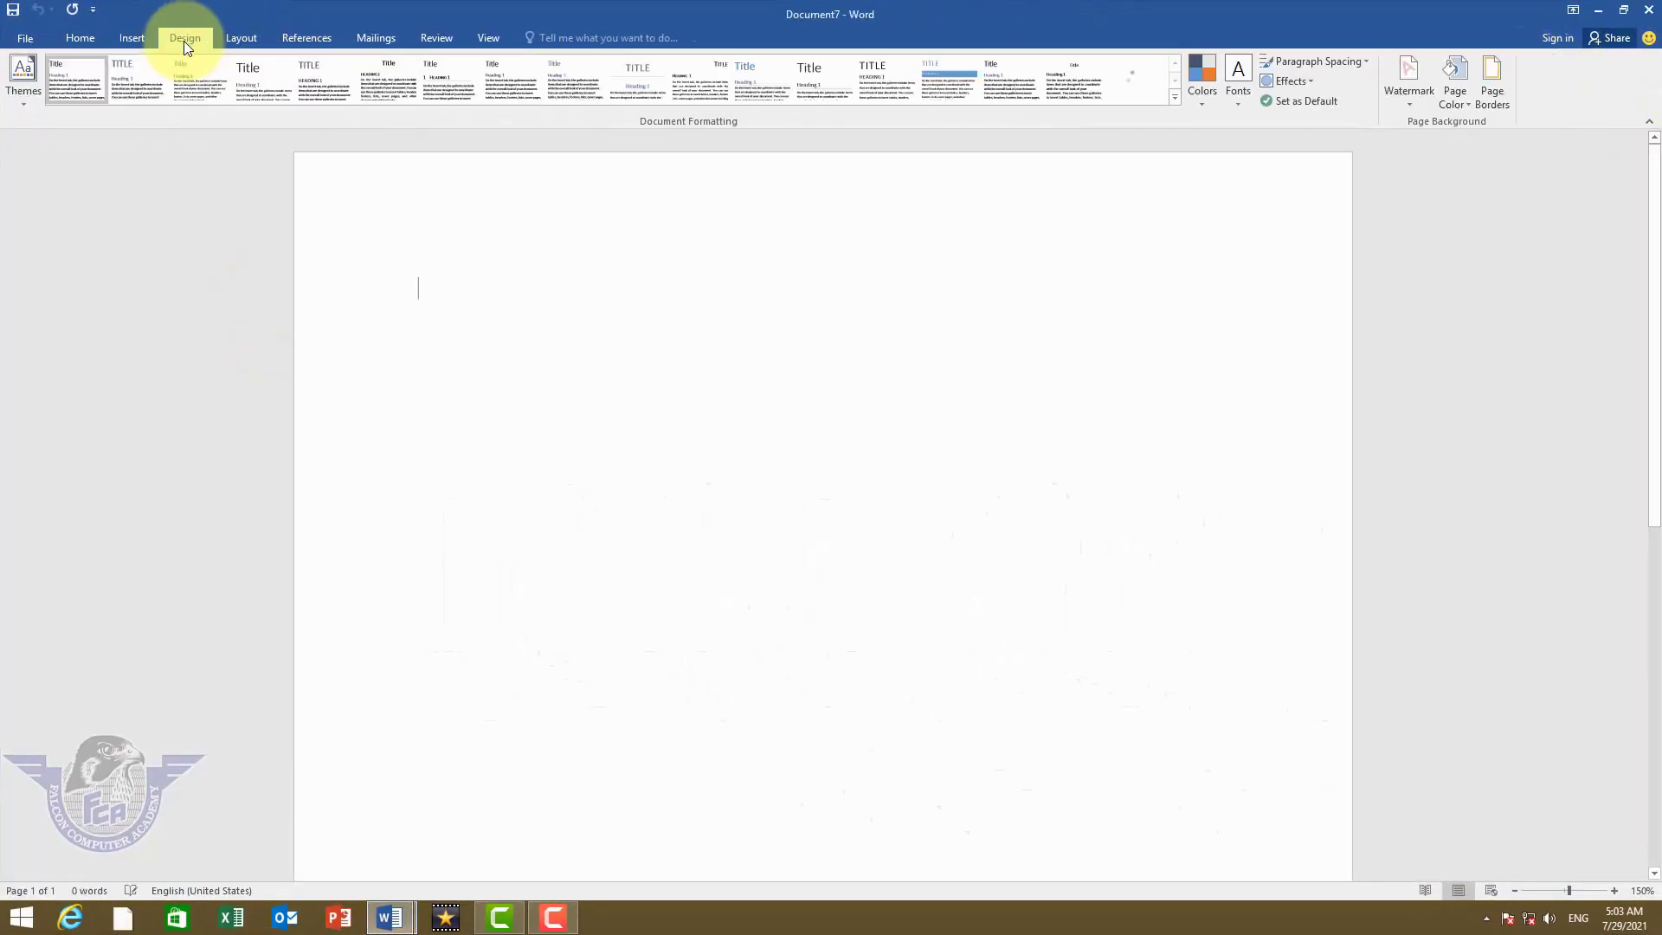
left_click(1409, 97)
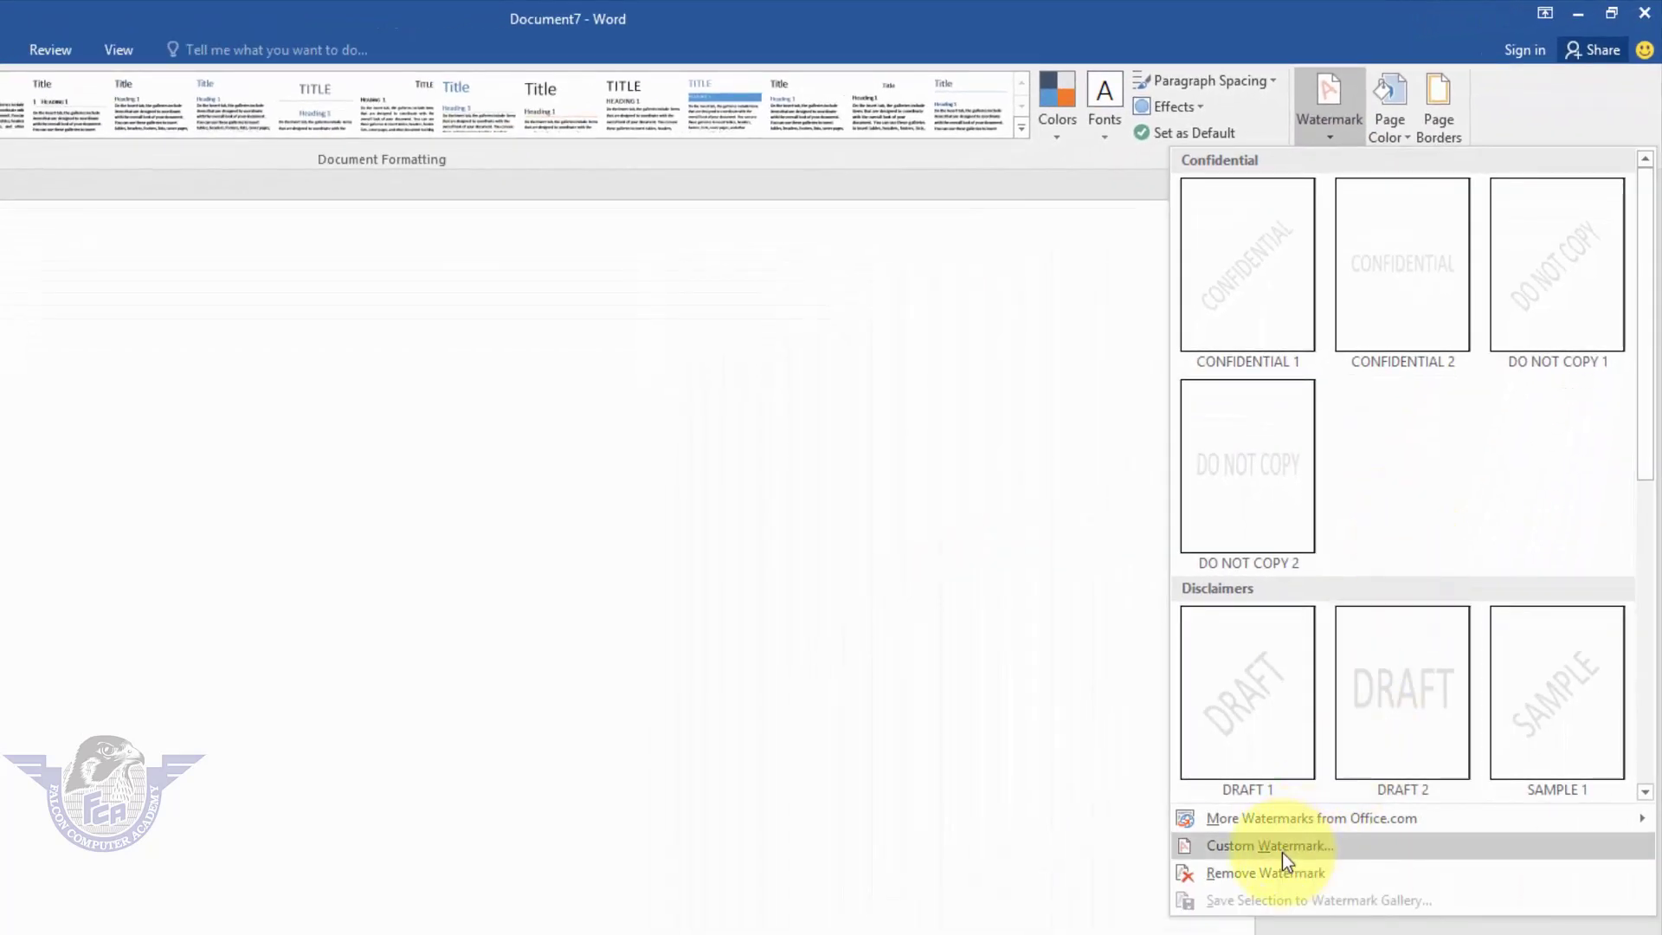
left_click(1281, 852)
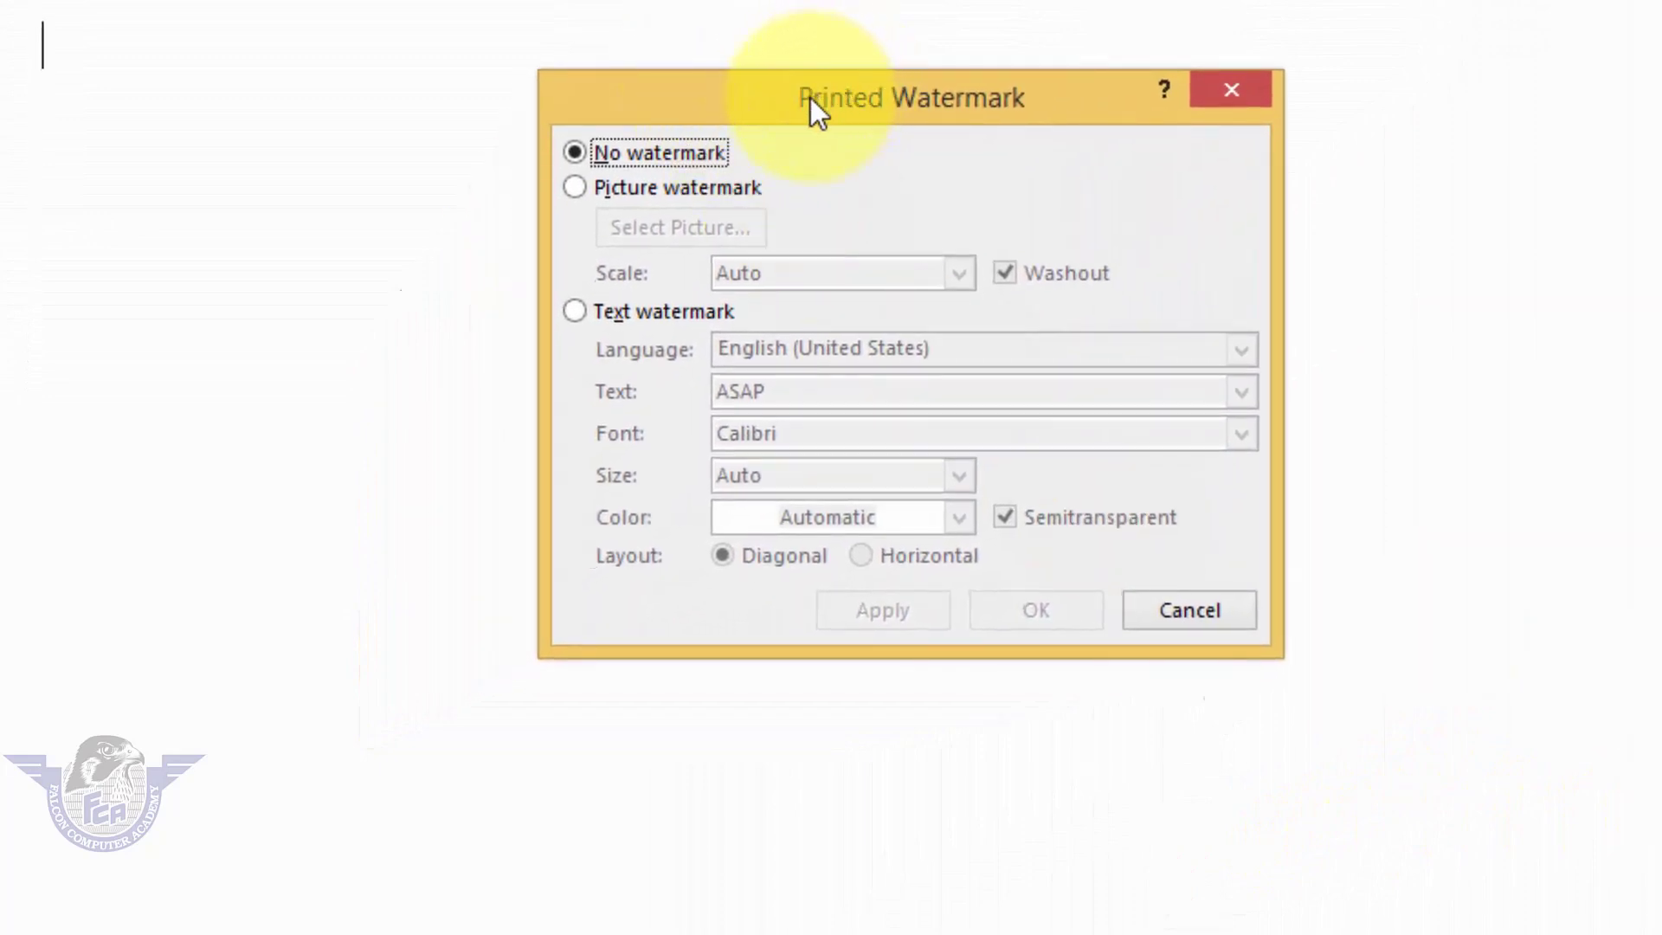
left_click_drag(810, 97, 546, 0)
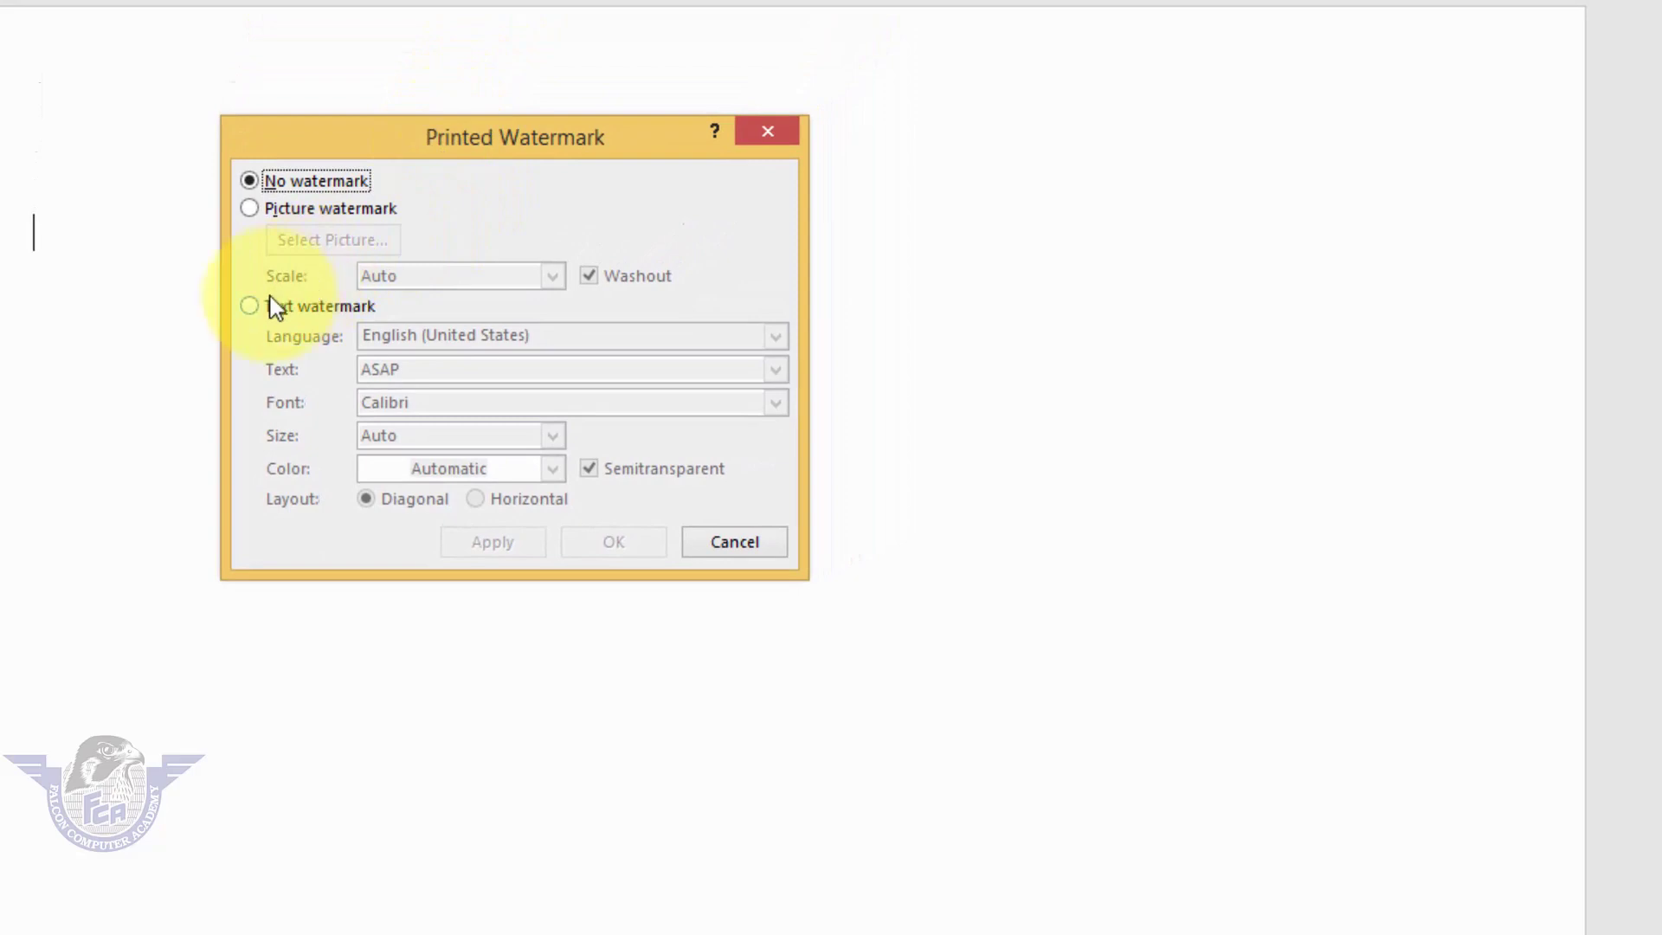
left_click(322, 306)
left_click_drag(469, 367, 287, 361)
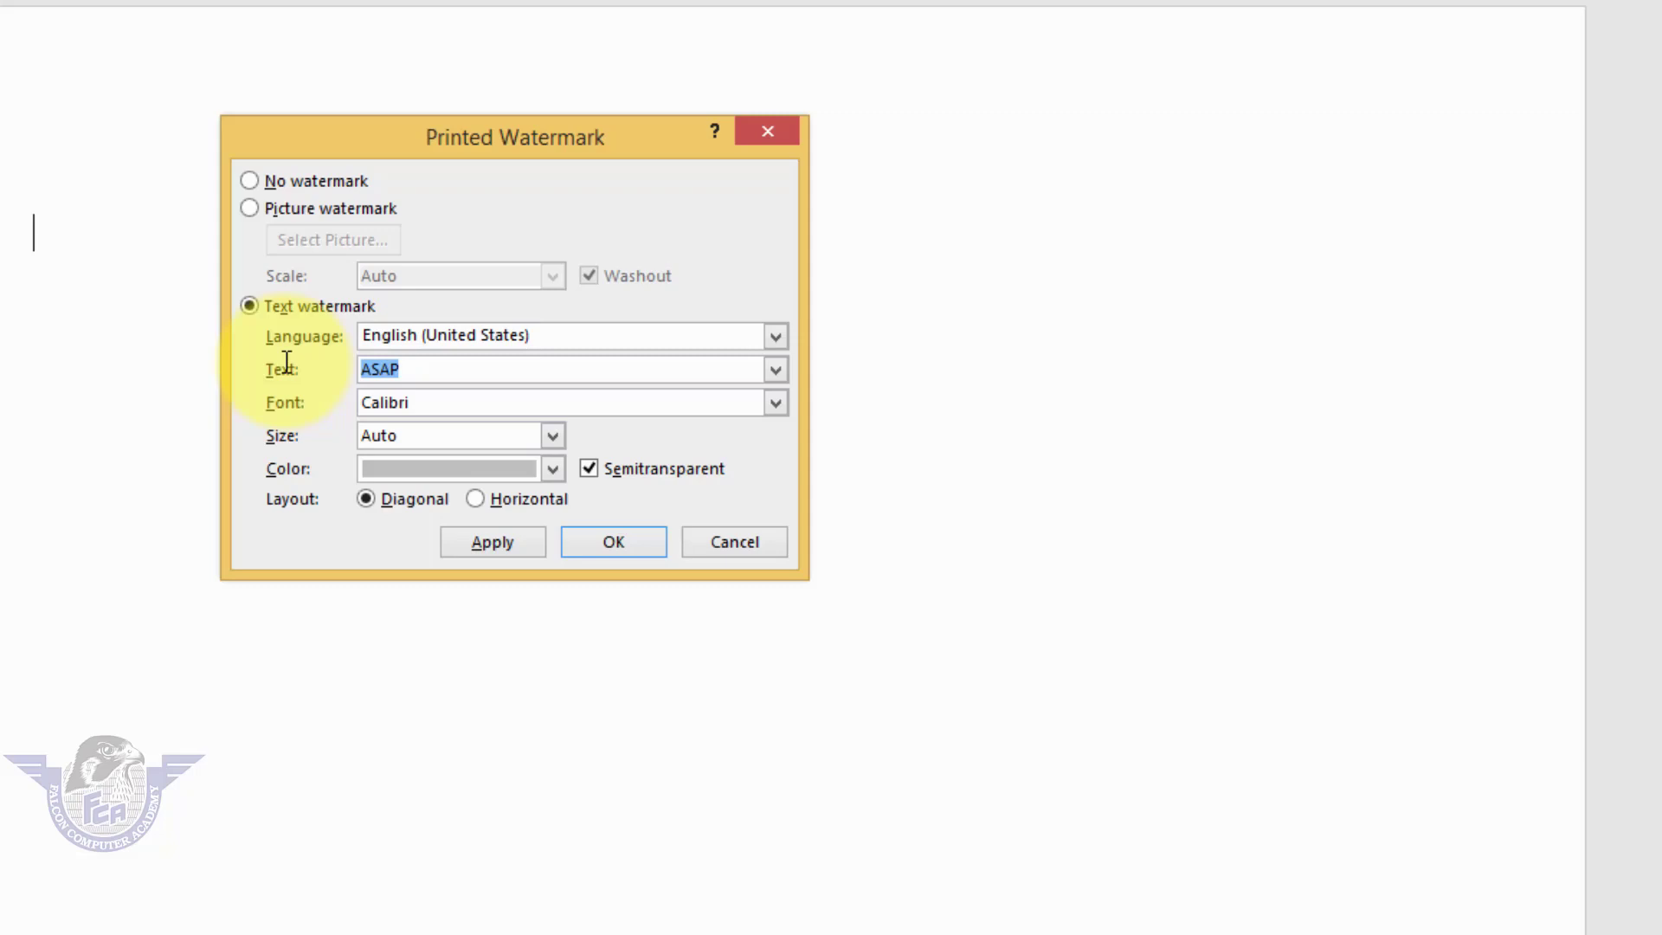
type("www")
type(".falconryk.c")
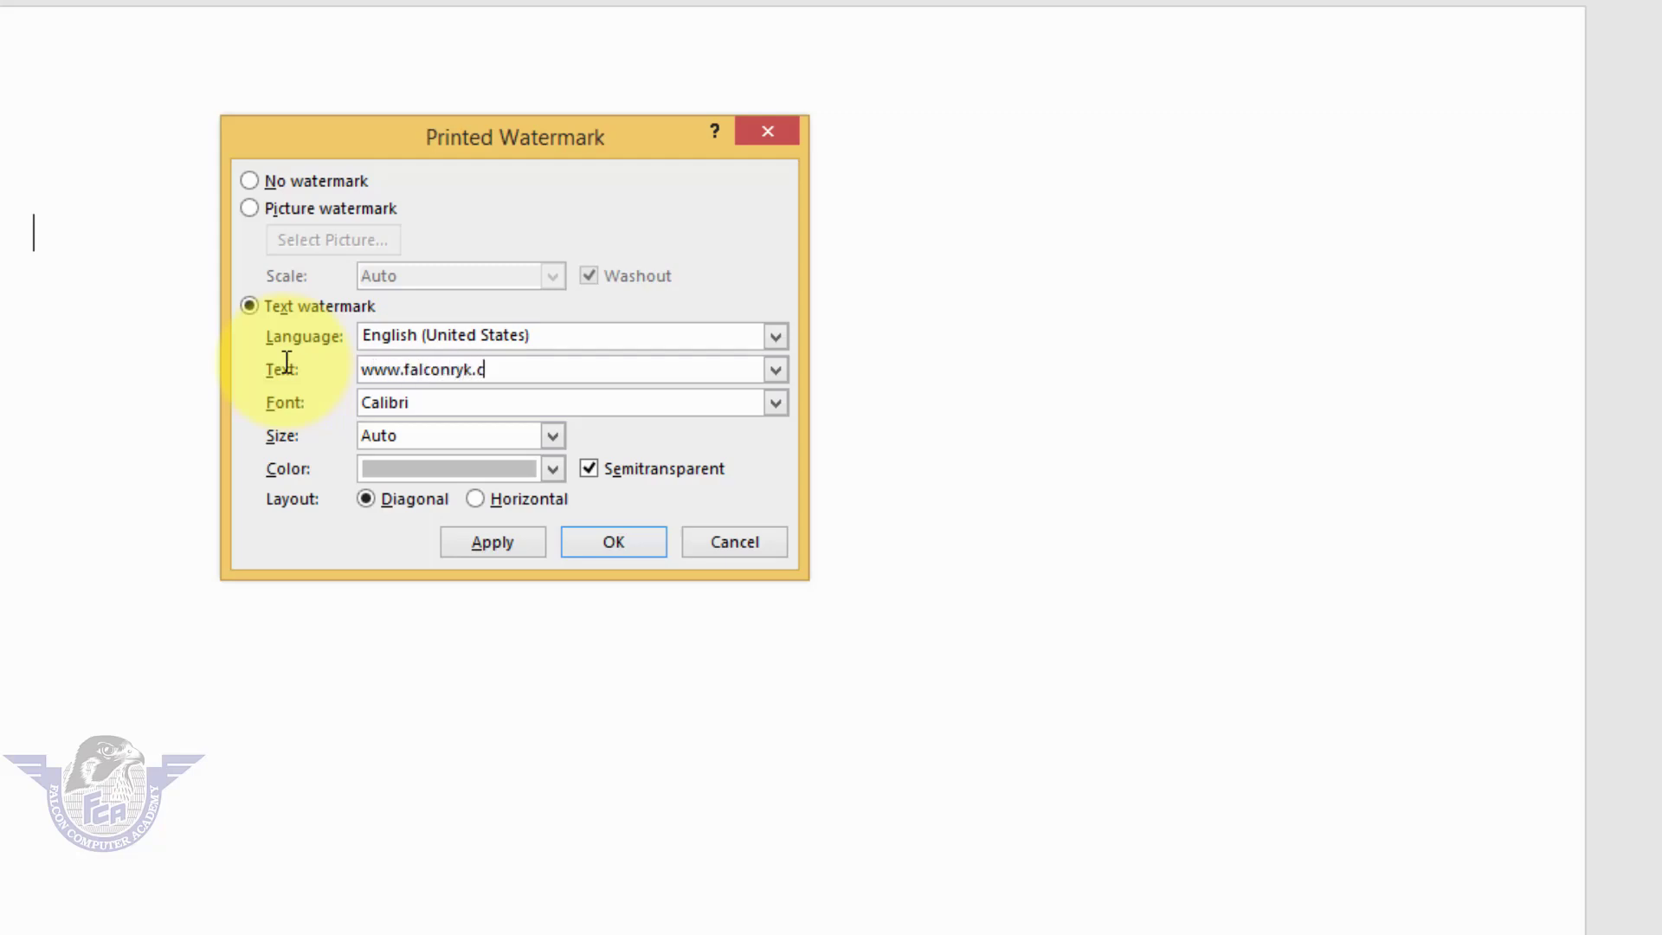
type("om")
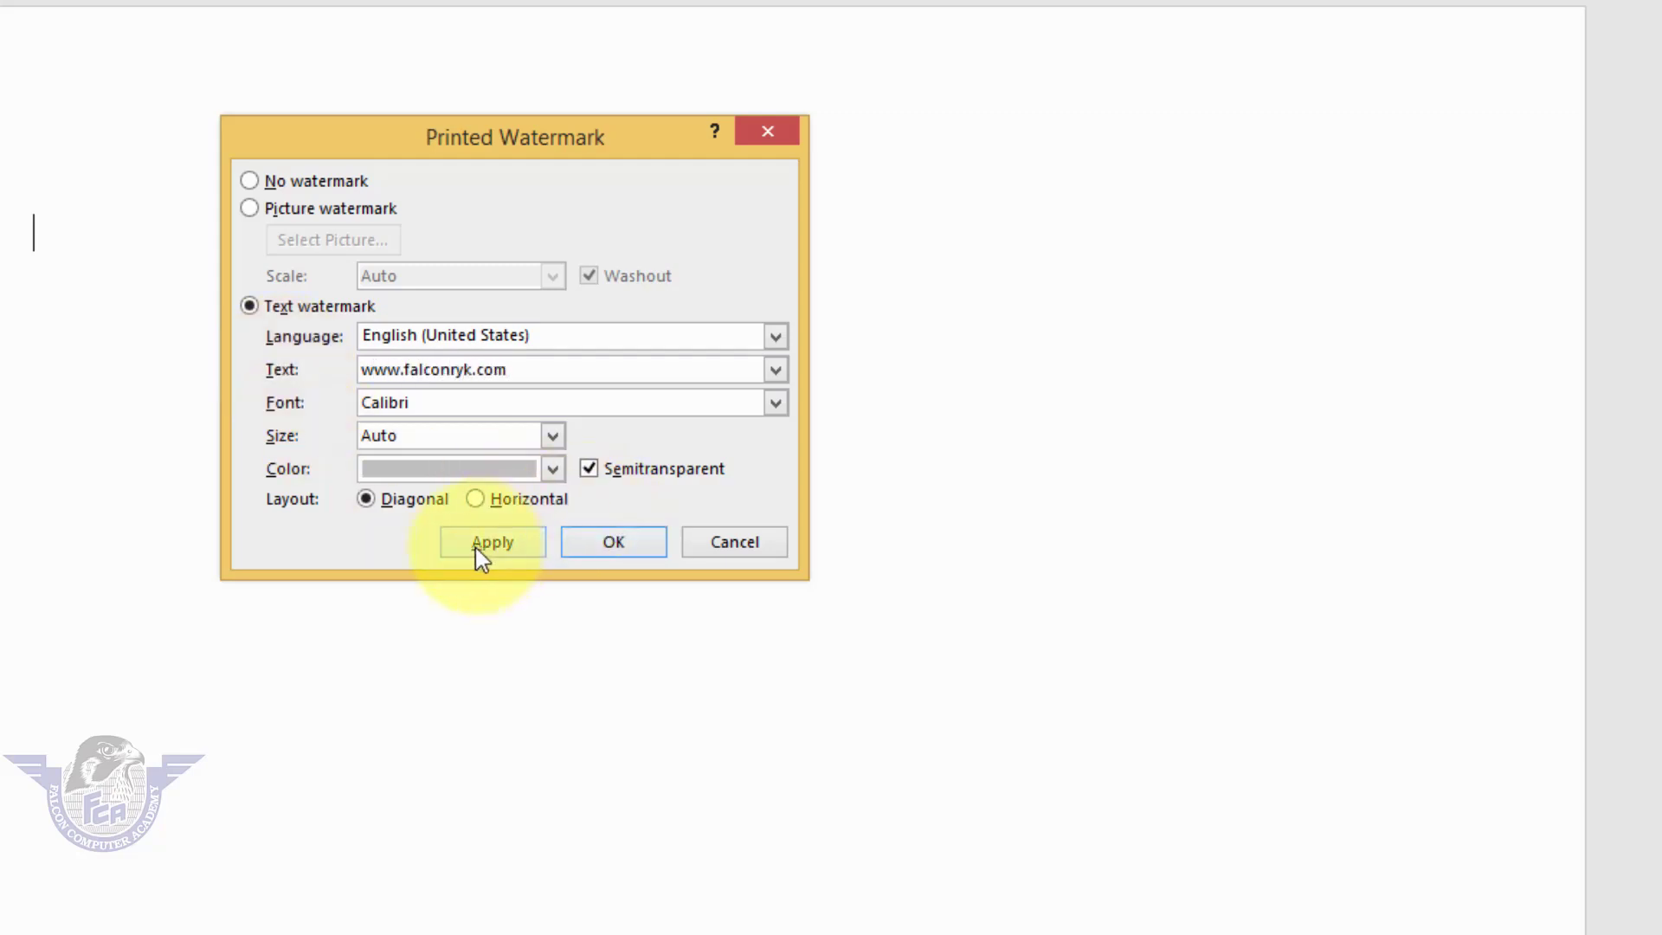
left_click(485, 545)
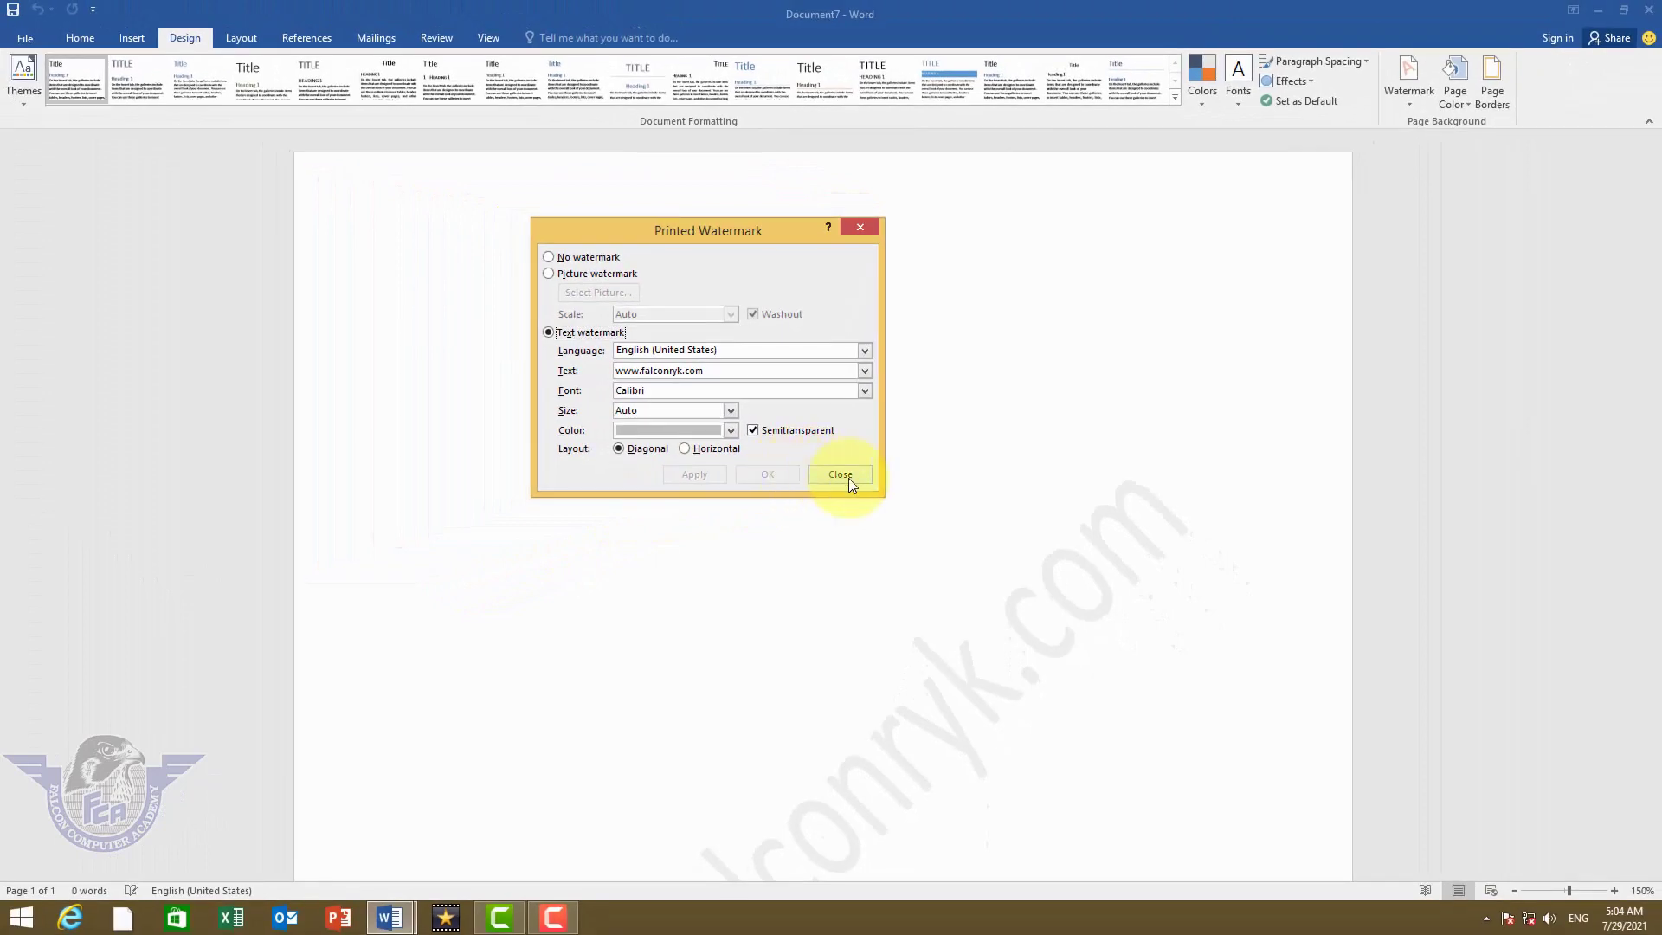
left_click(848, 478)
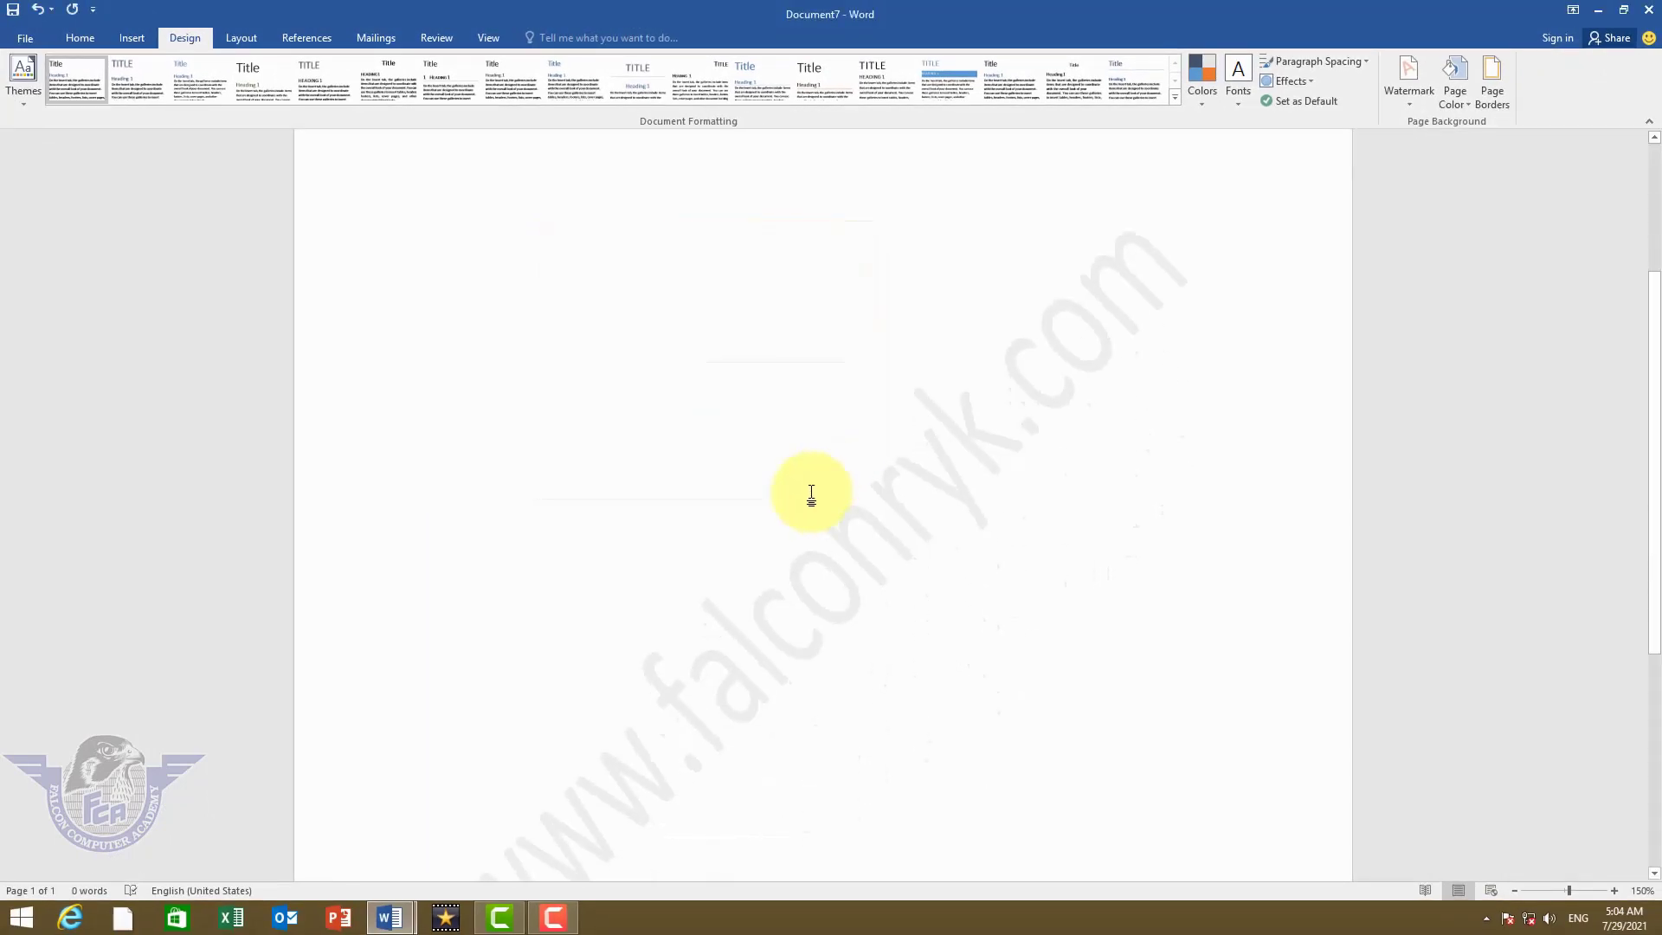
Step: Open Document7's header, select all its contents including the watermark, and show Quick Parts
left_click(1513, 890)
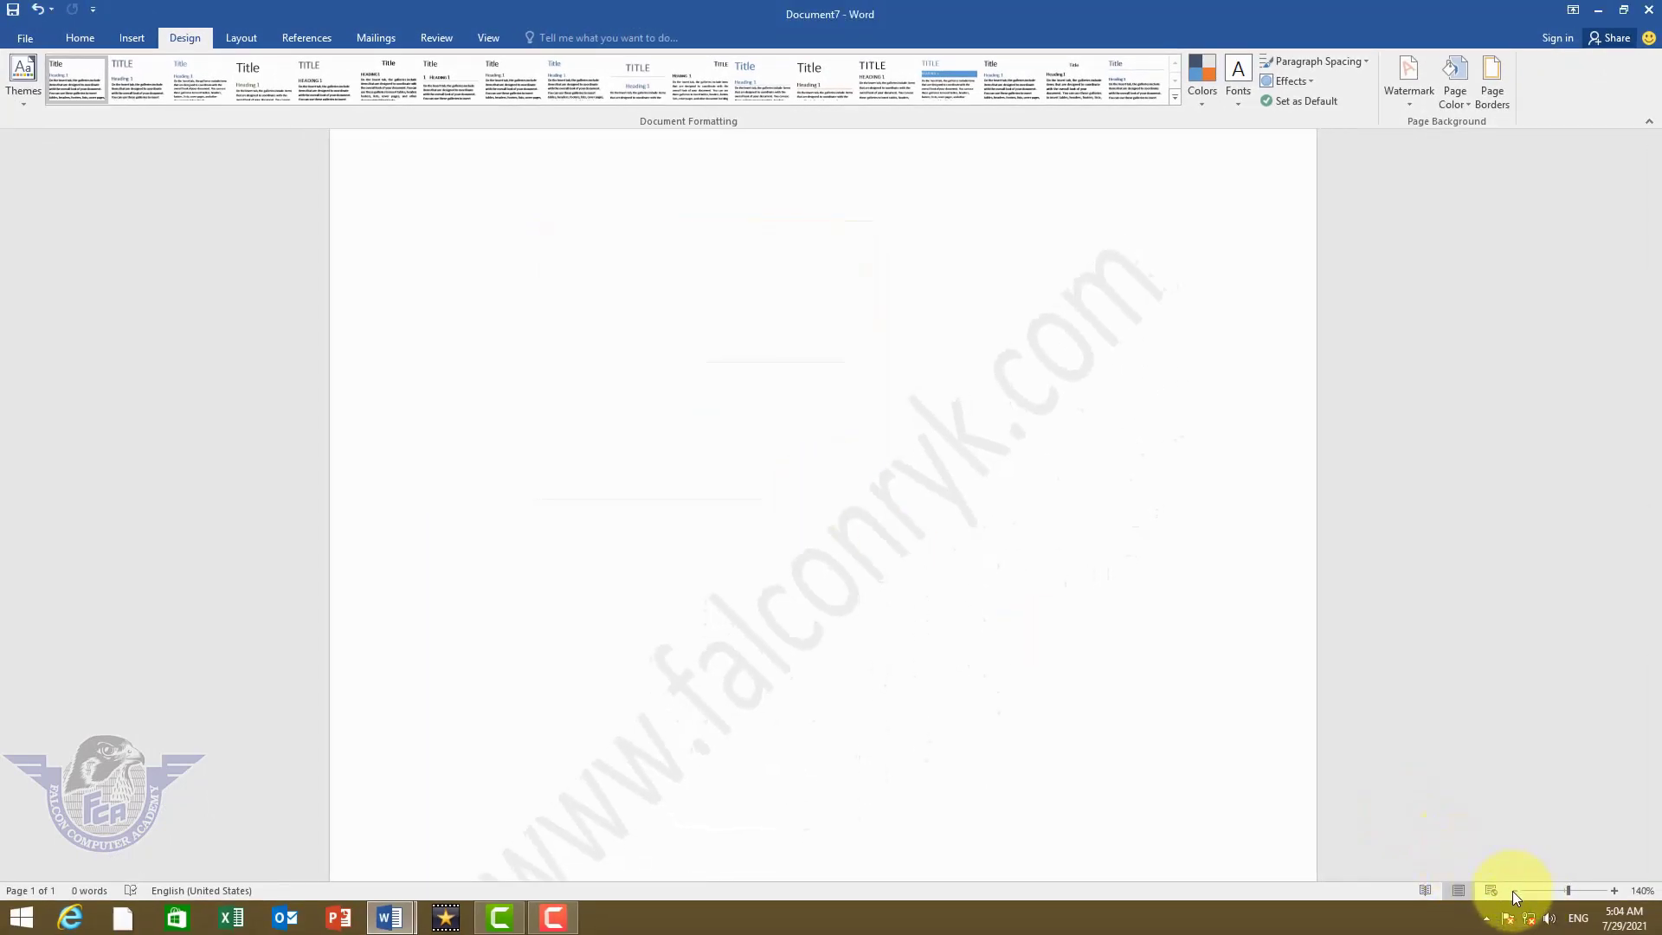
left_click(1513, 891)
left_click(1512, 891)
left_click(1512, 891)
left_click(1512, 892)
left_click(1513, 891)
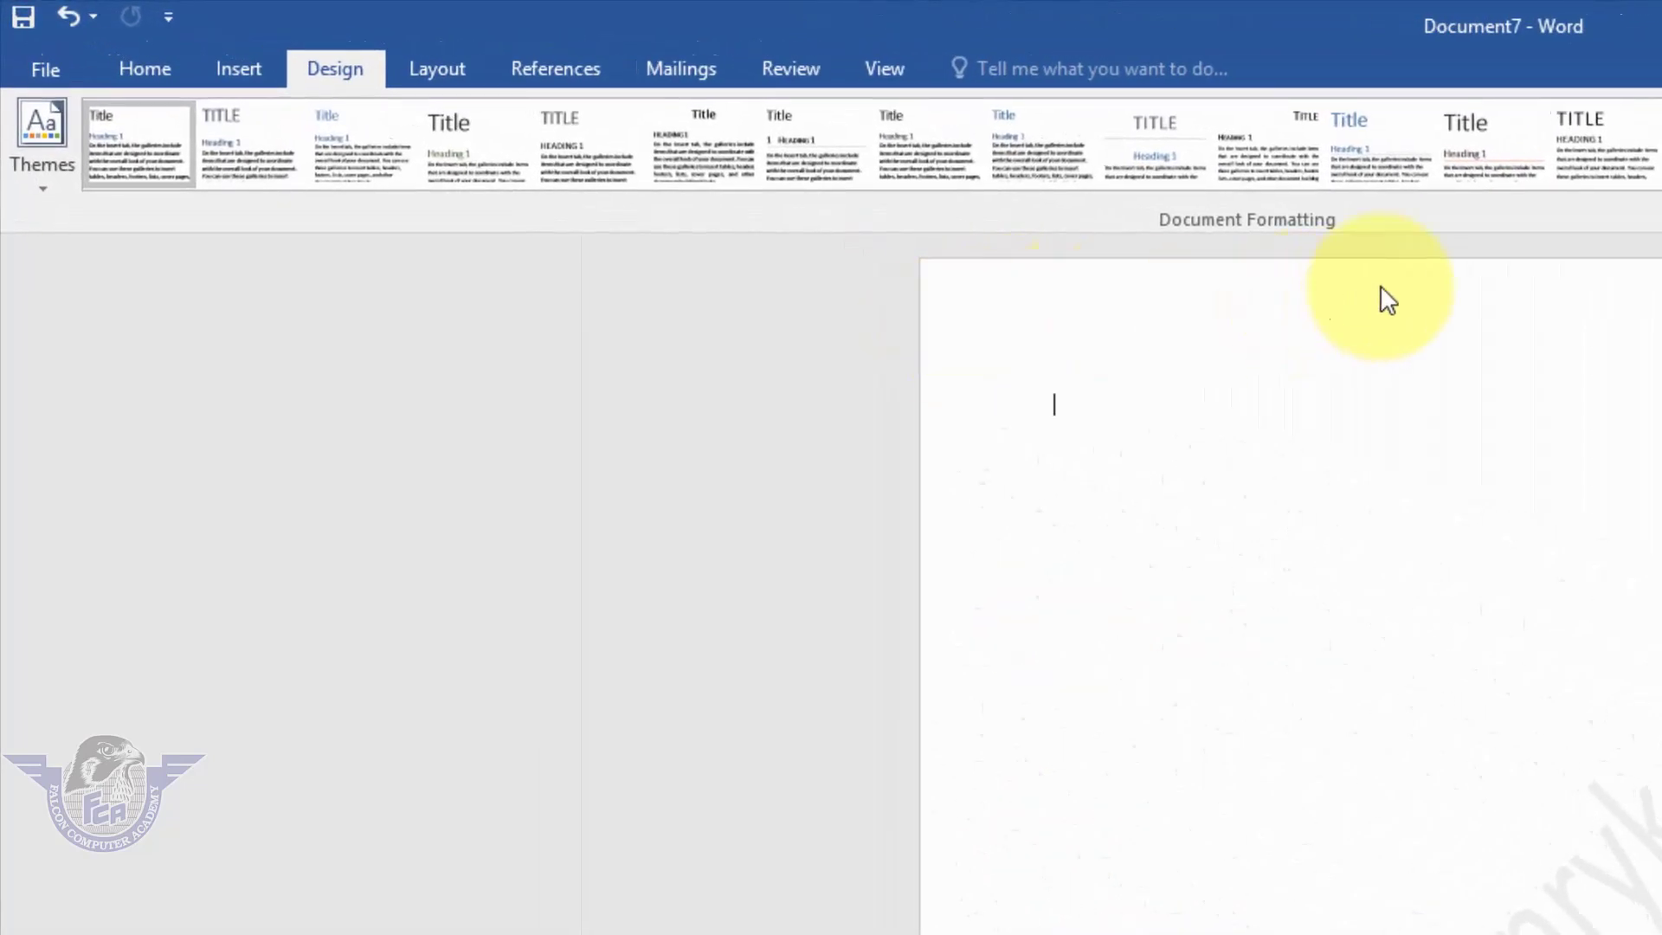
double_click(1189, 313)
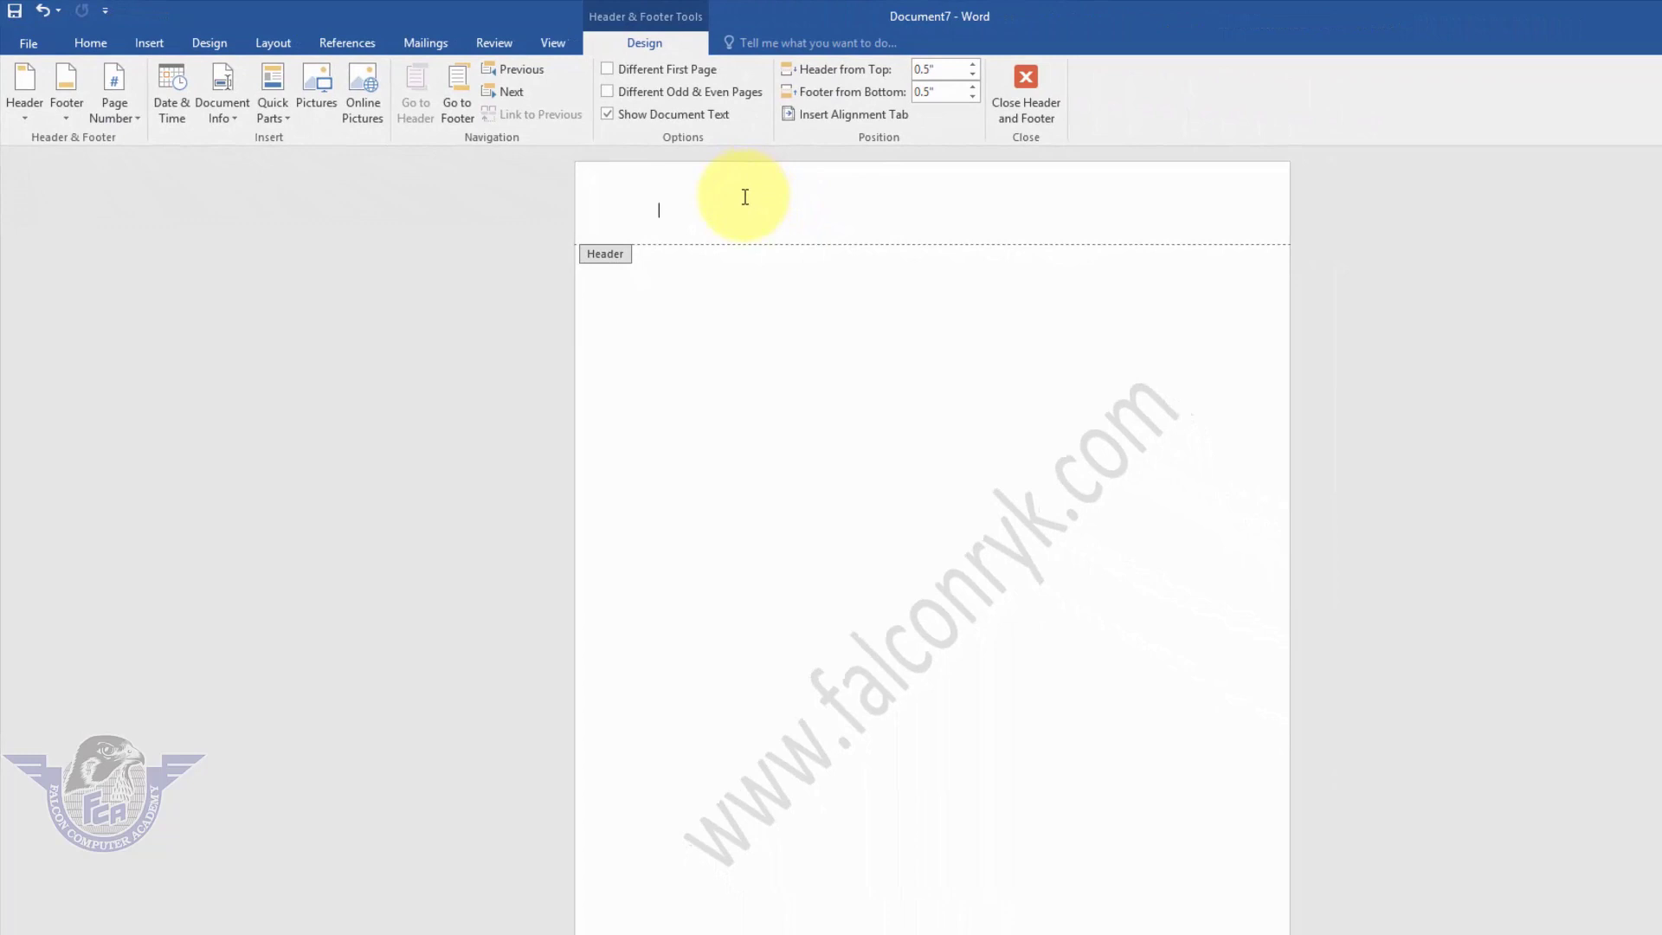
key("ctrl+a")
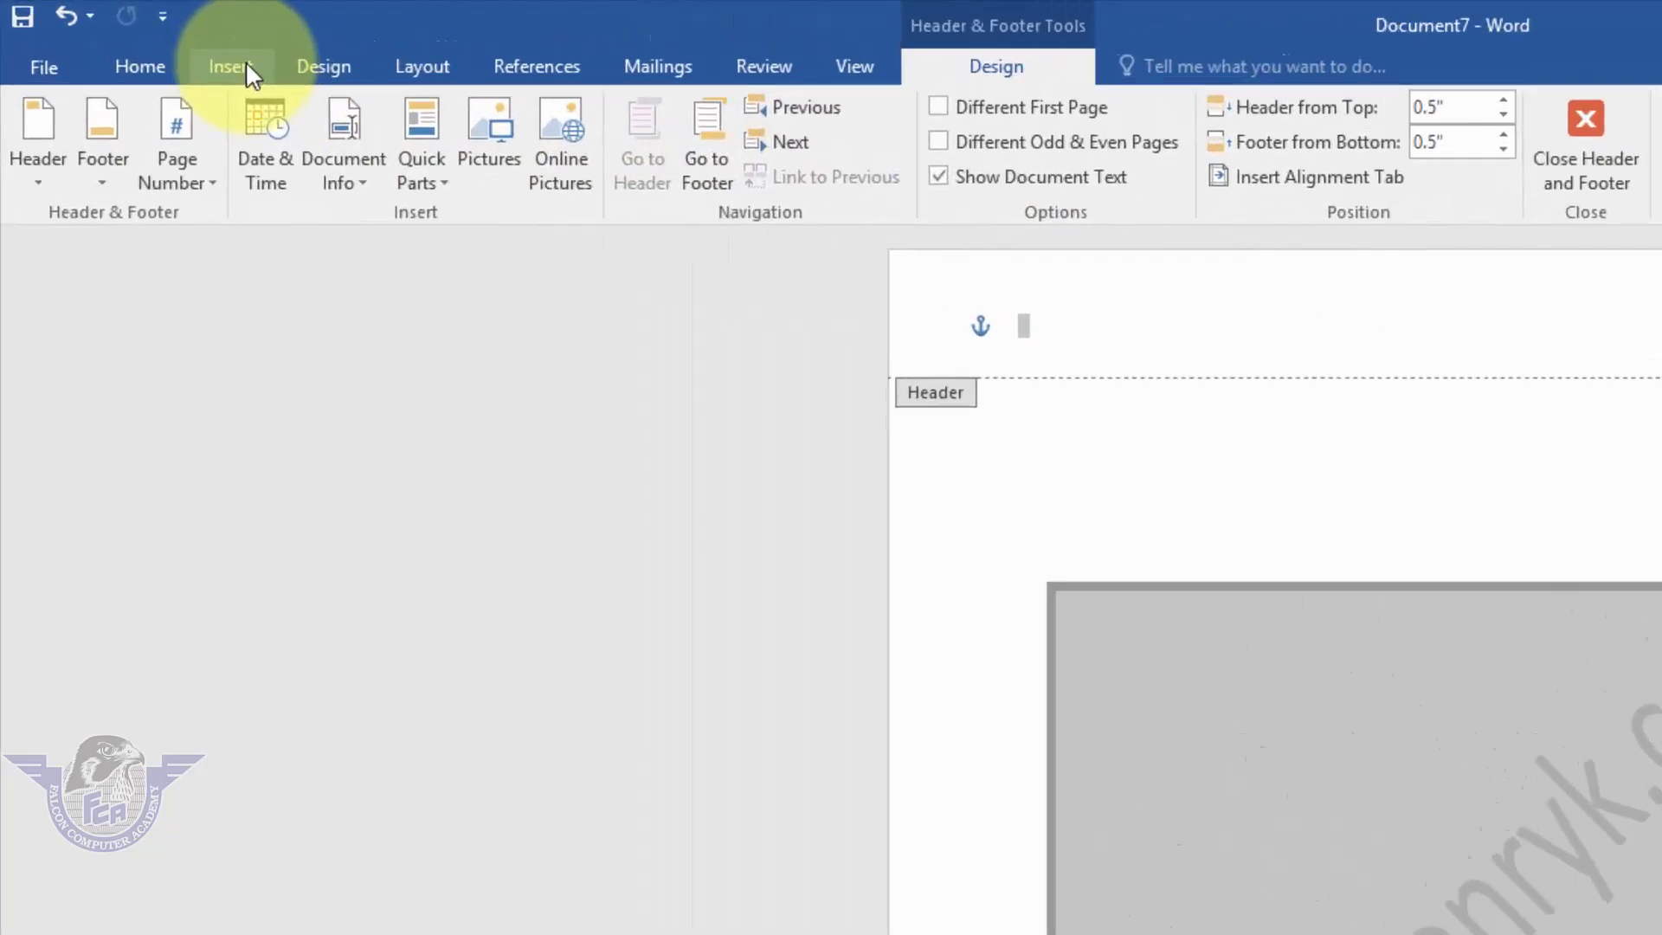
left_click(158, 48)
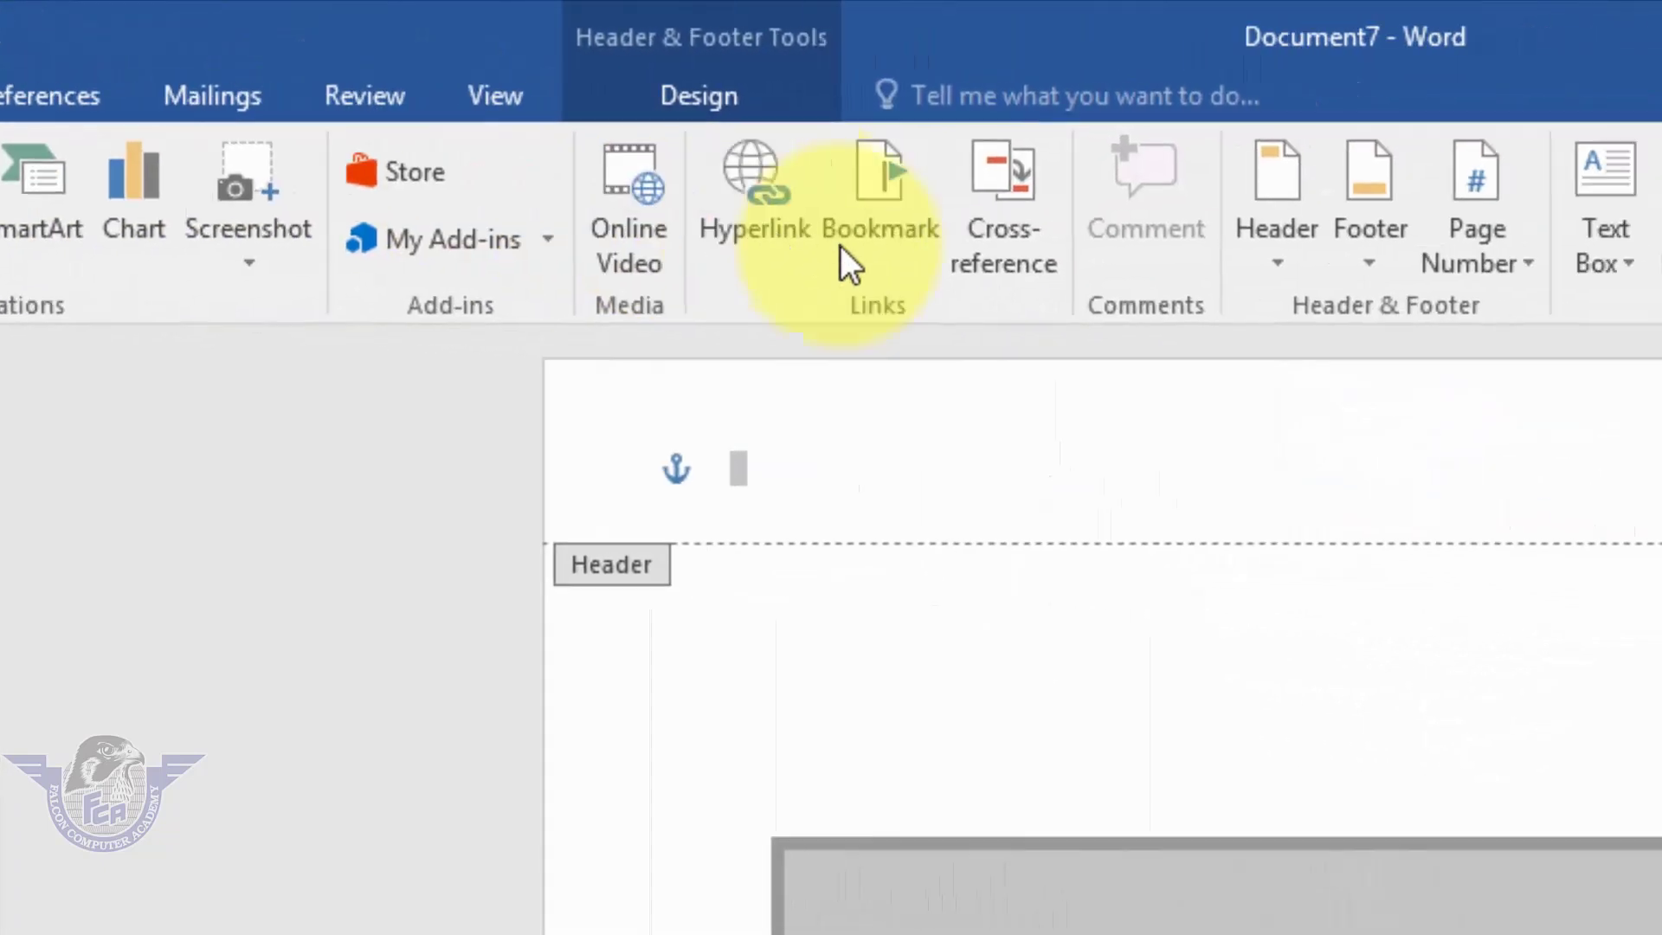
left_click(1244, 225)
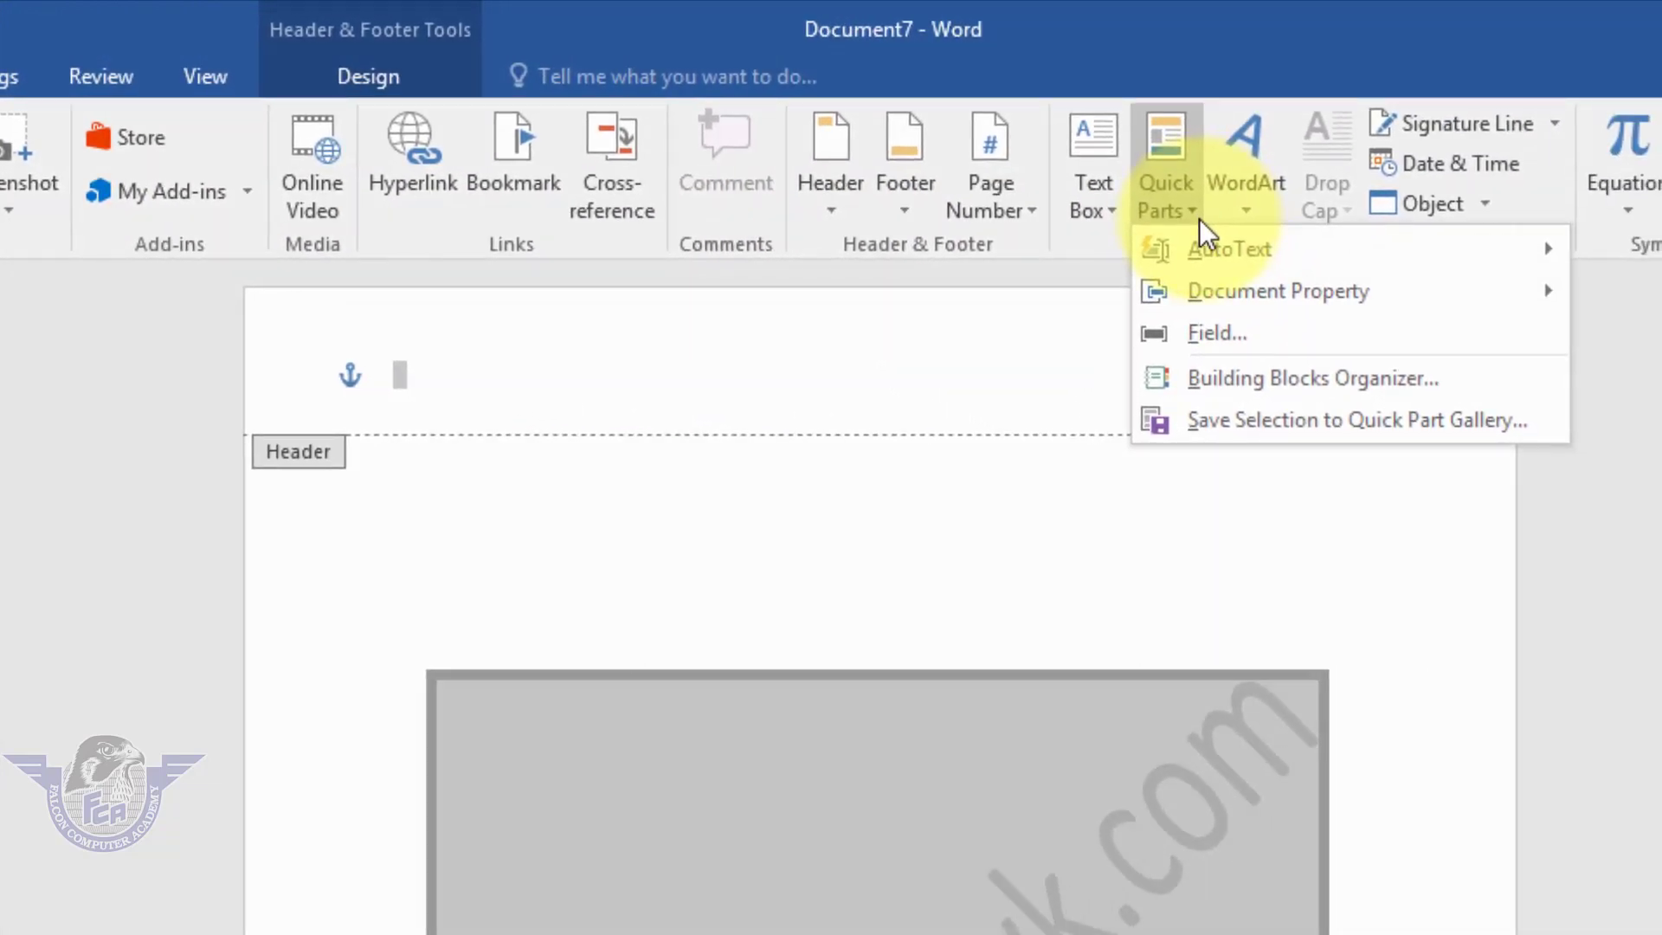
Step: Save the selected watermark as building block 'my site' in the Watermarks gallery, then exit the header
left_click(1244, 421)
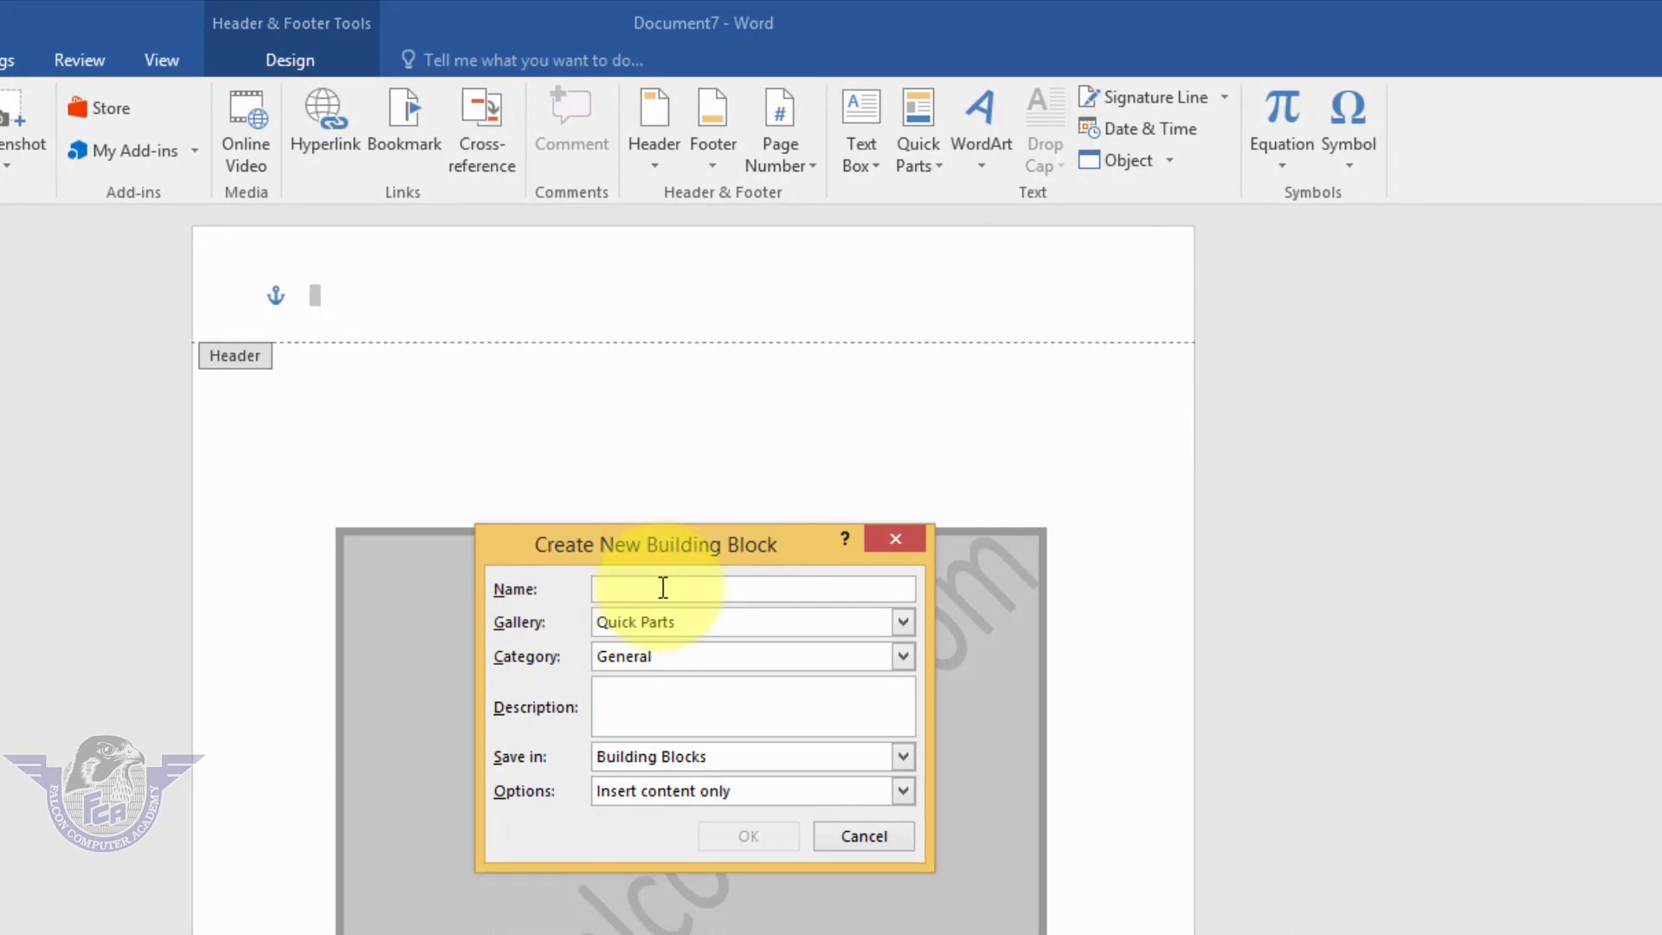
type("my site")
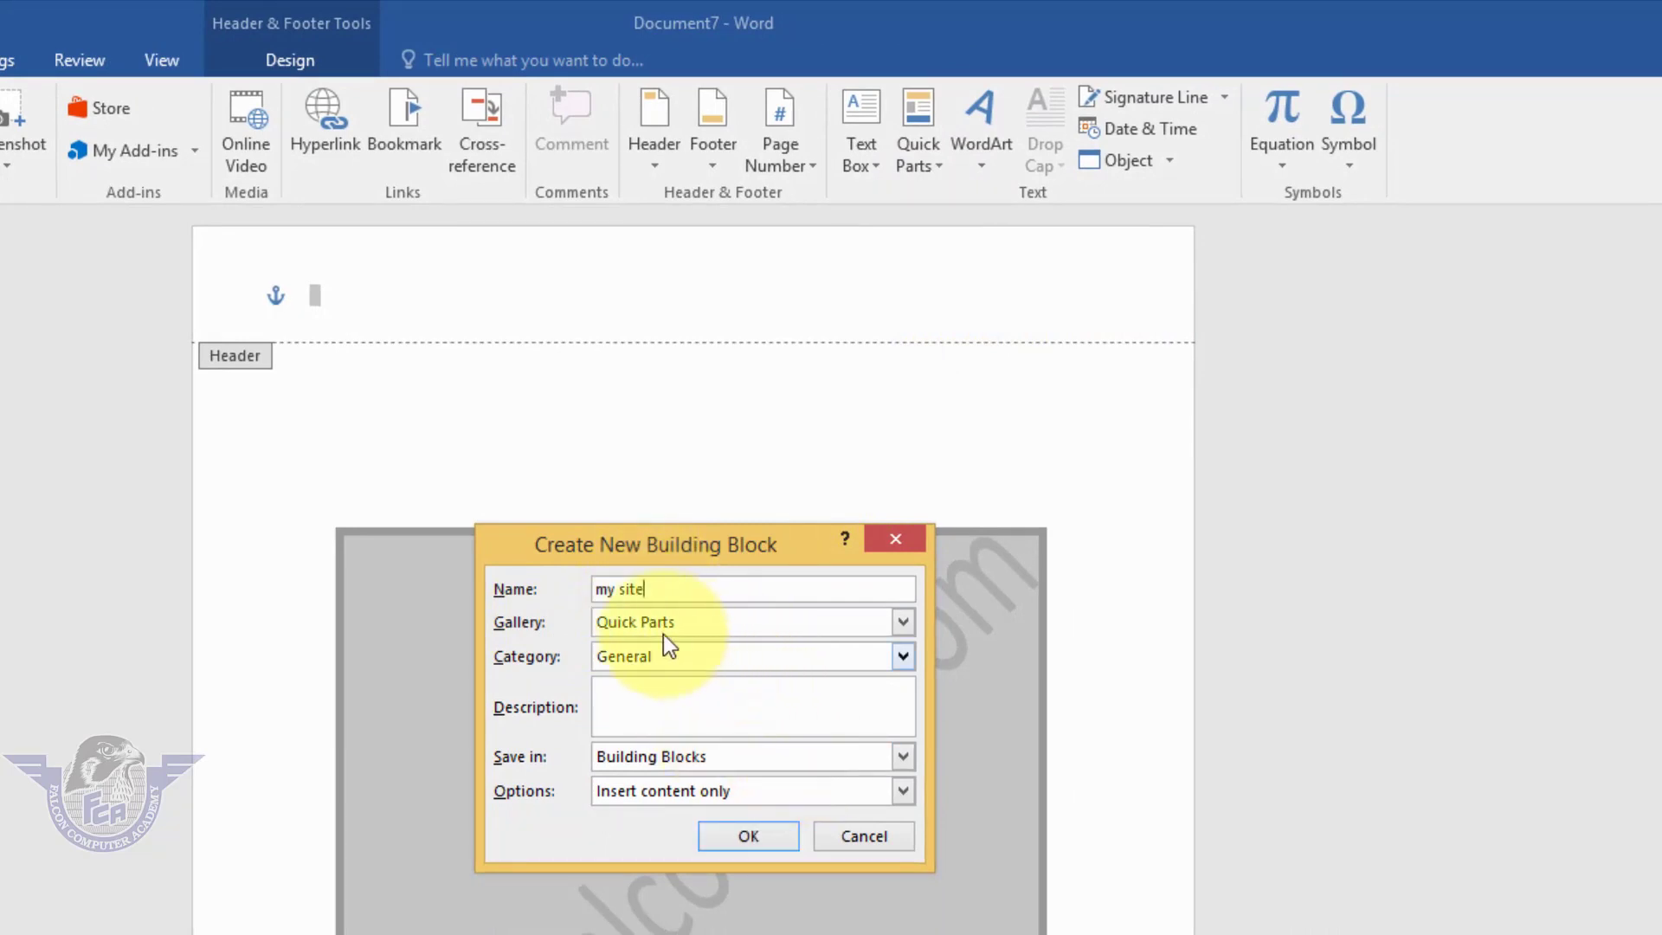
left_click(647, 619)
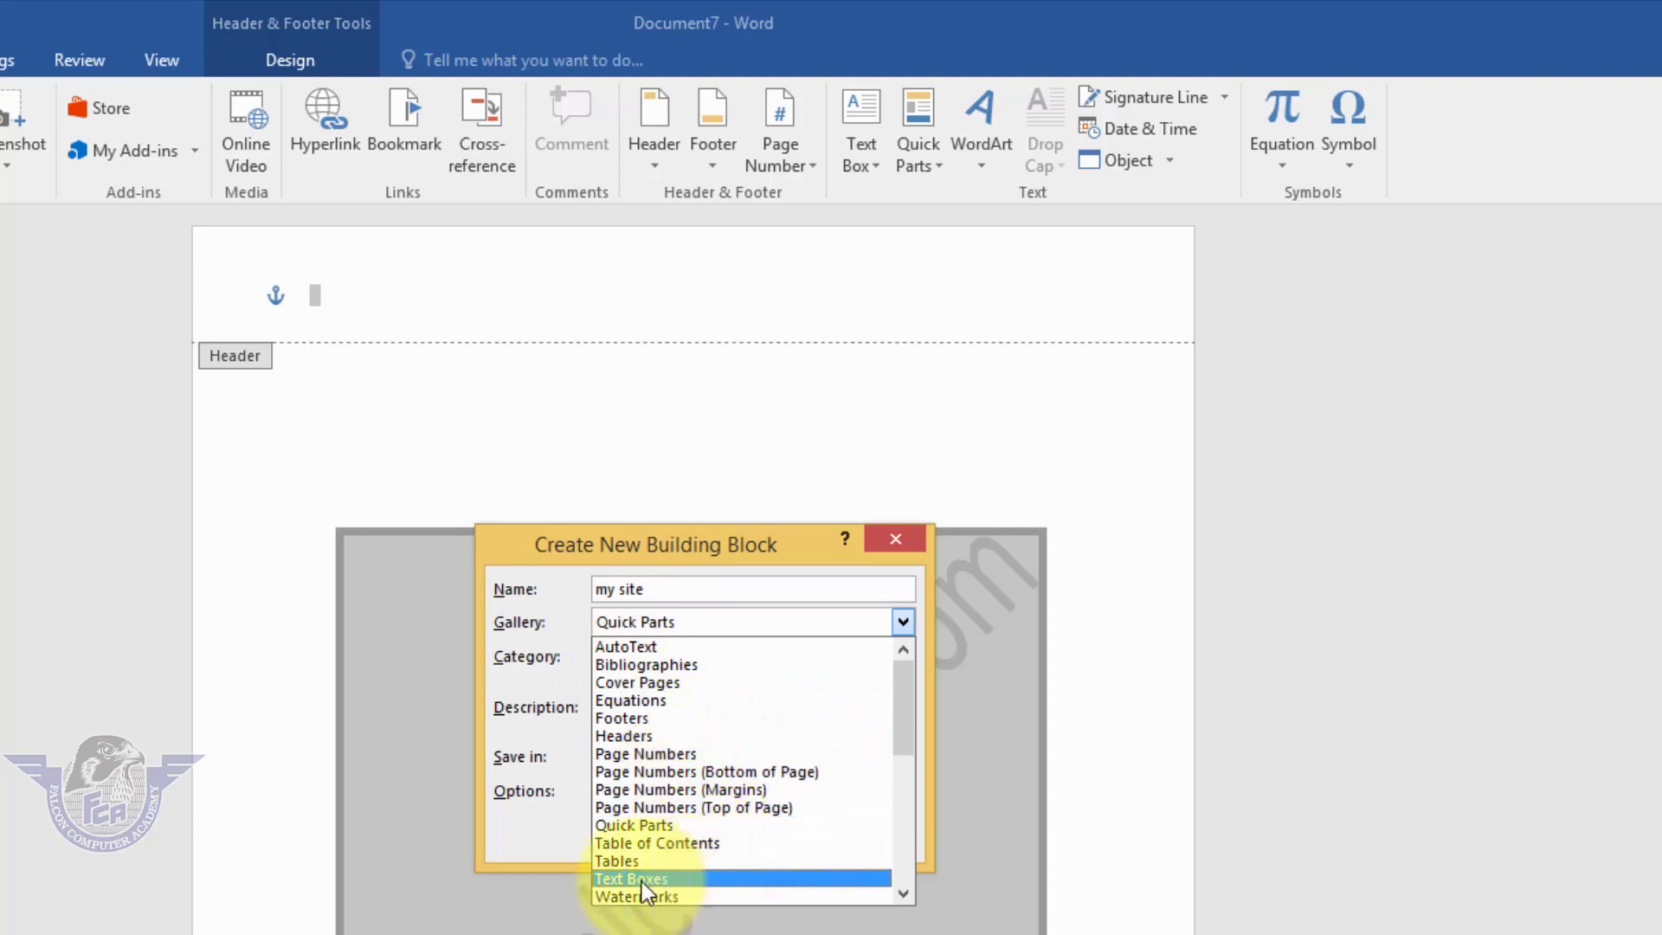
left_click(663, 895)
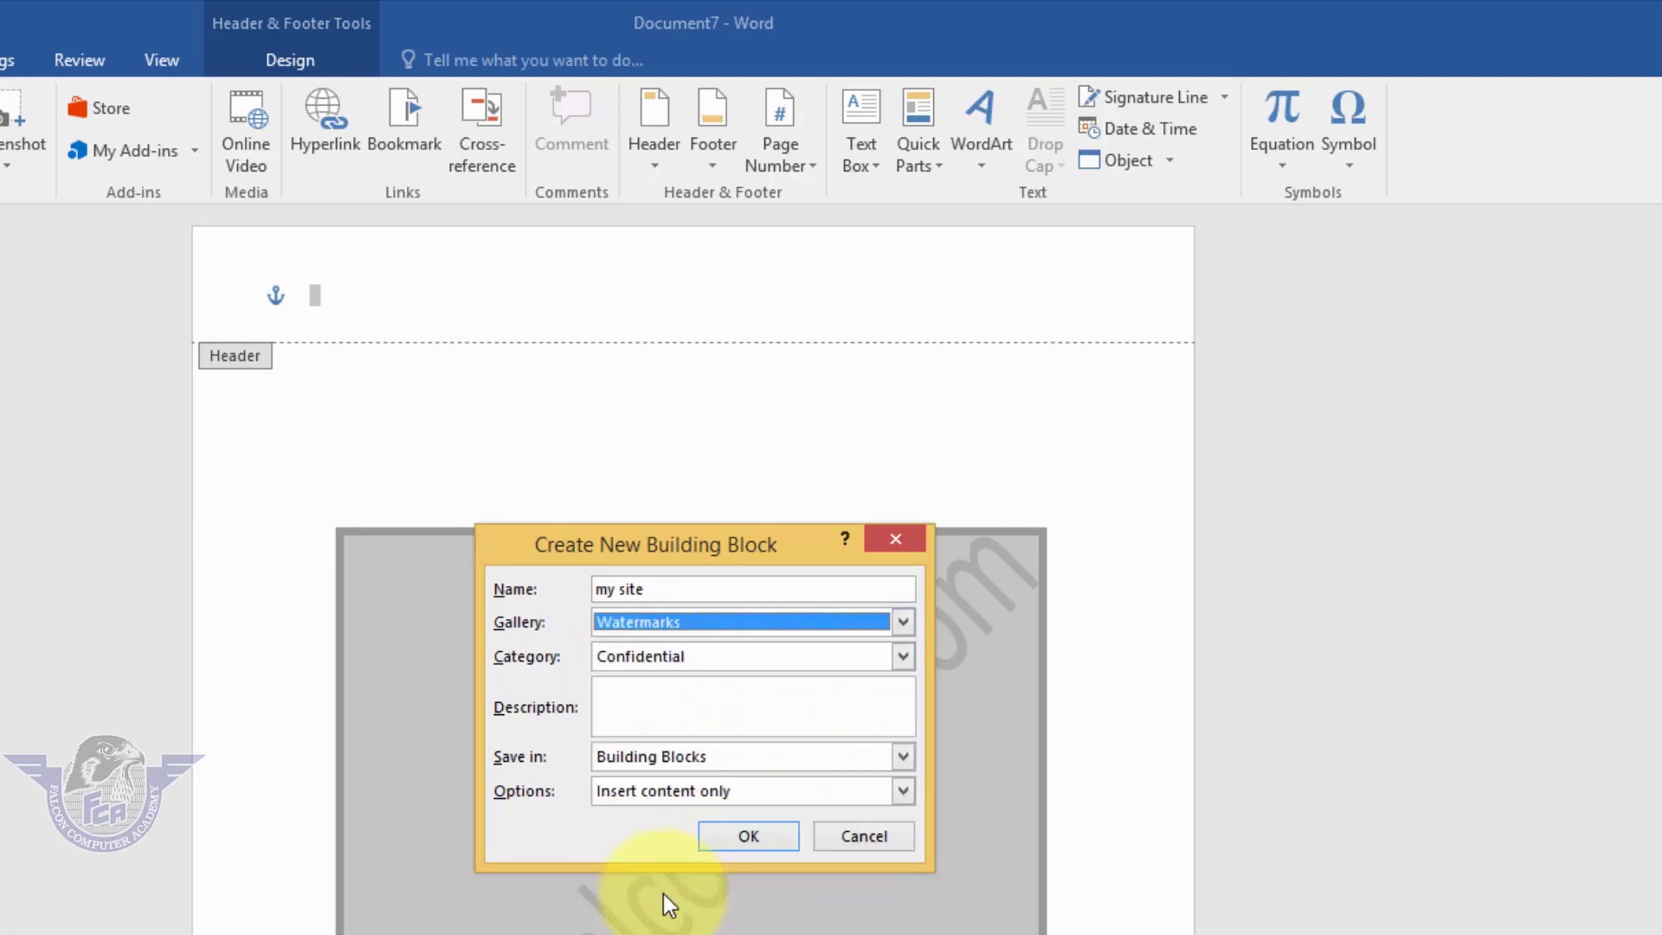
left_click(749, 840)
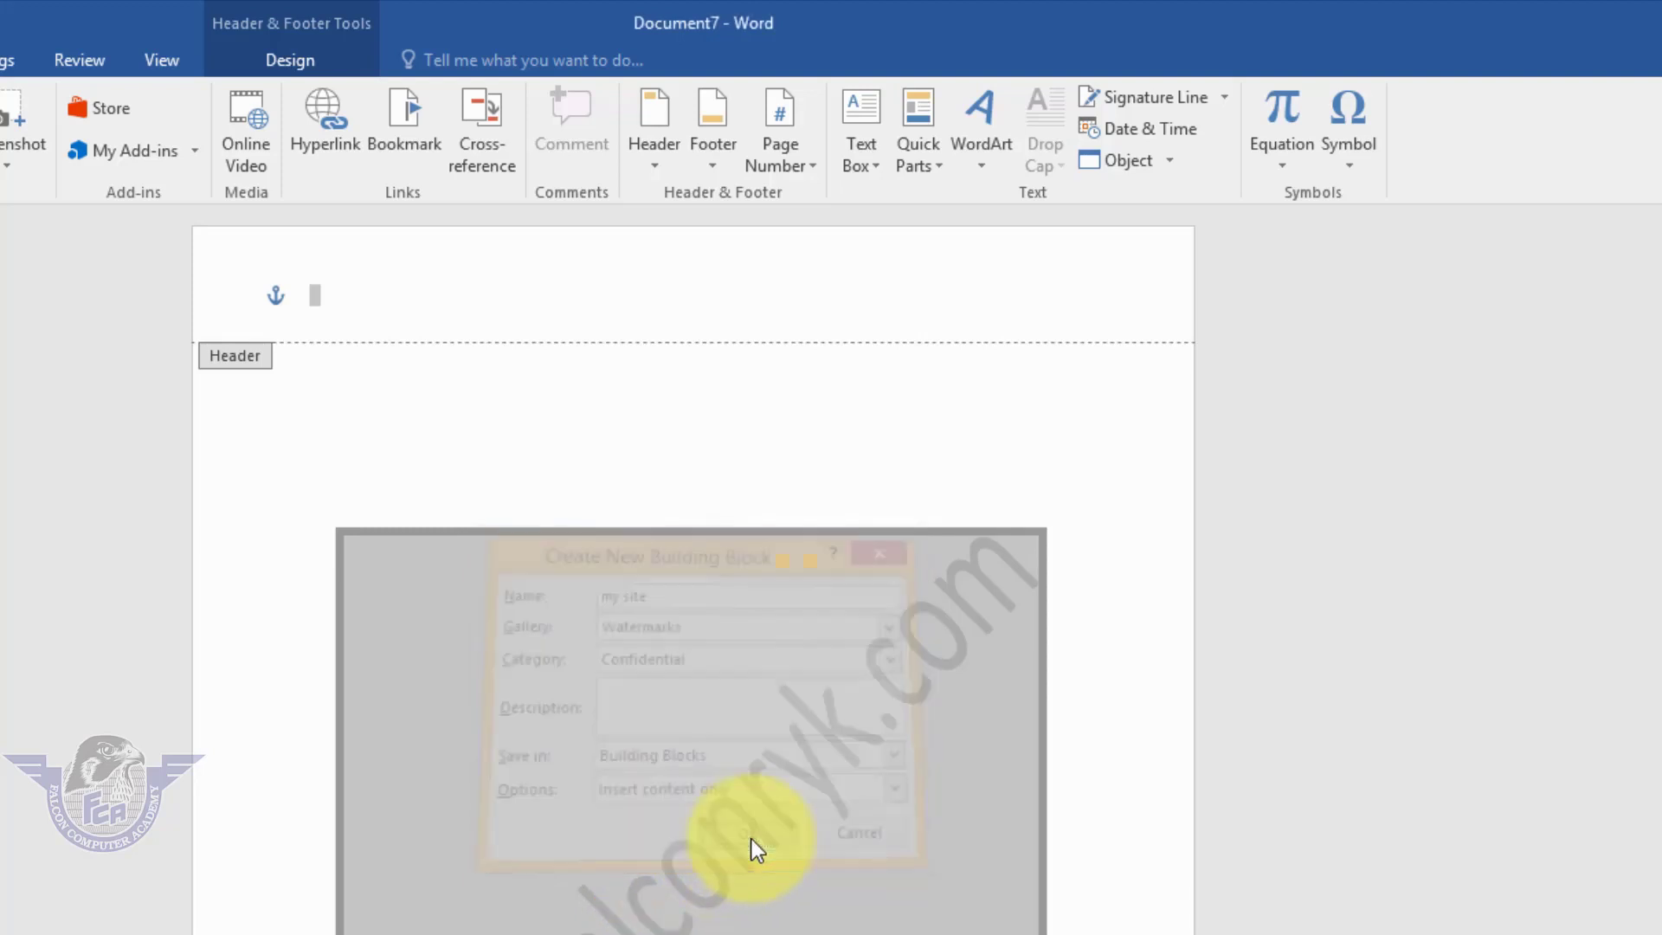
double_click(319, 777)
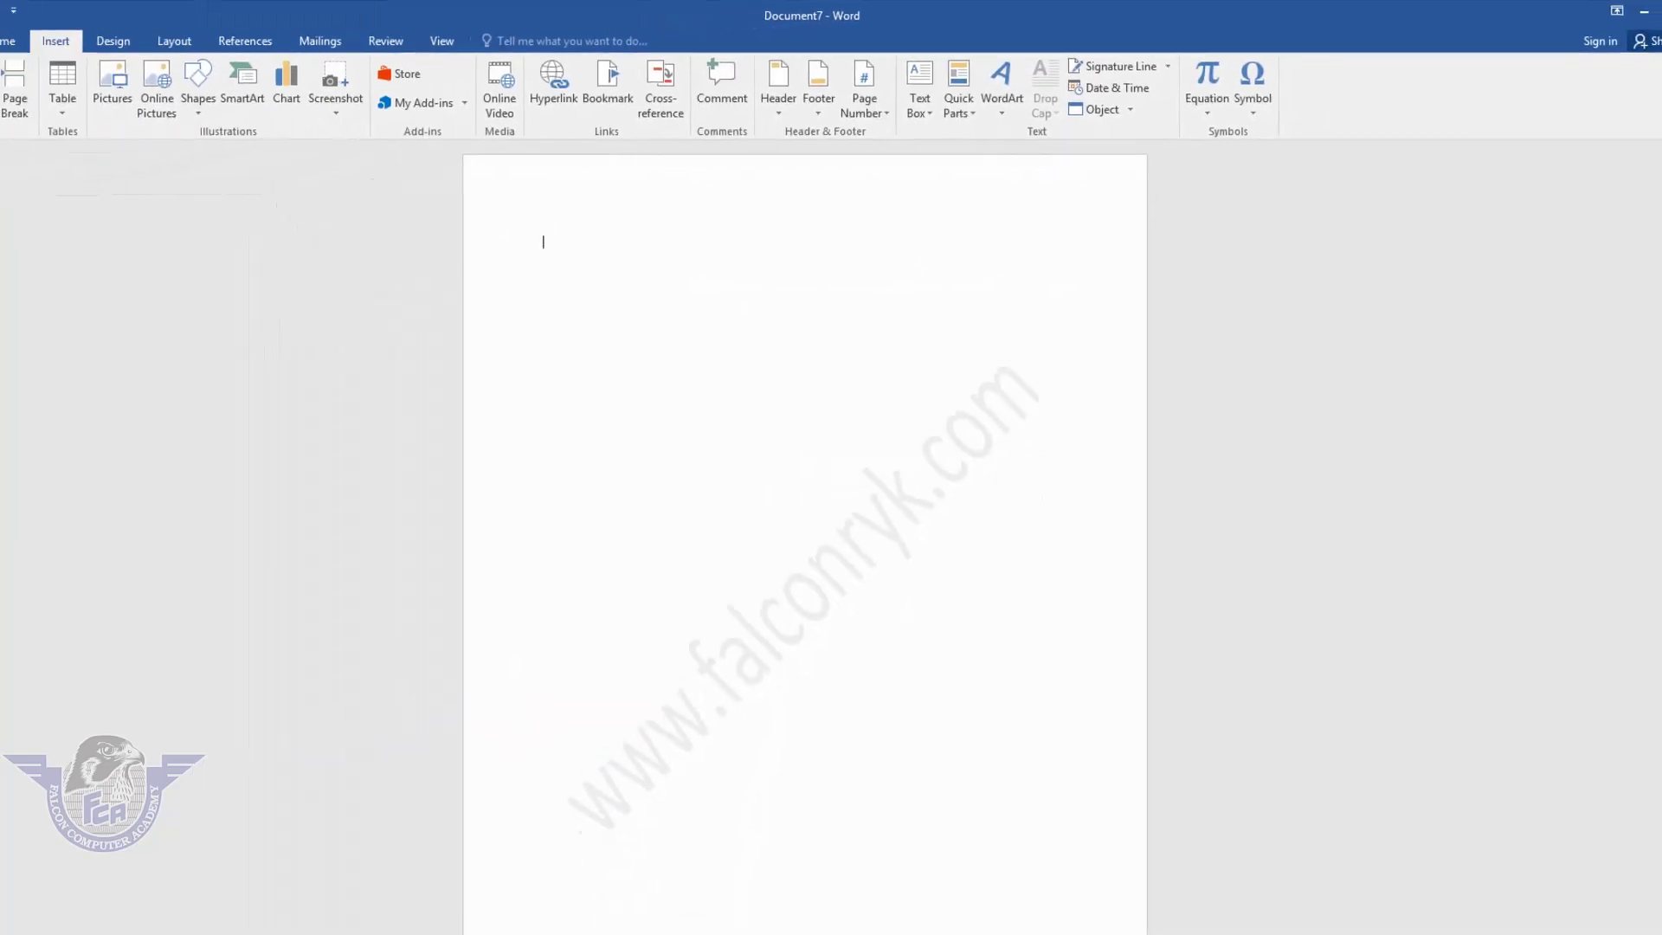
Step: Create blank Document8 and show its Watermark gallery, which now lists my site
left_click(24, 36)
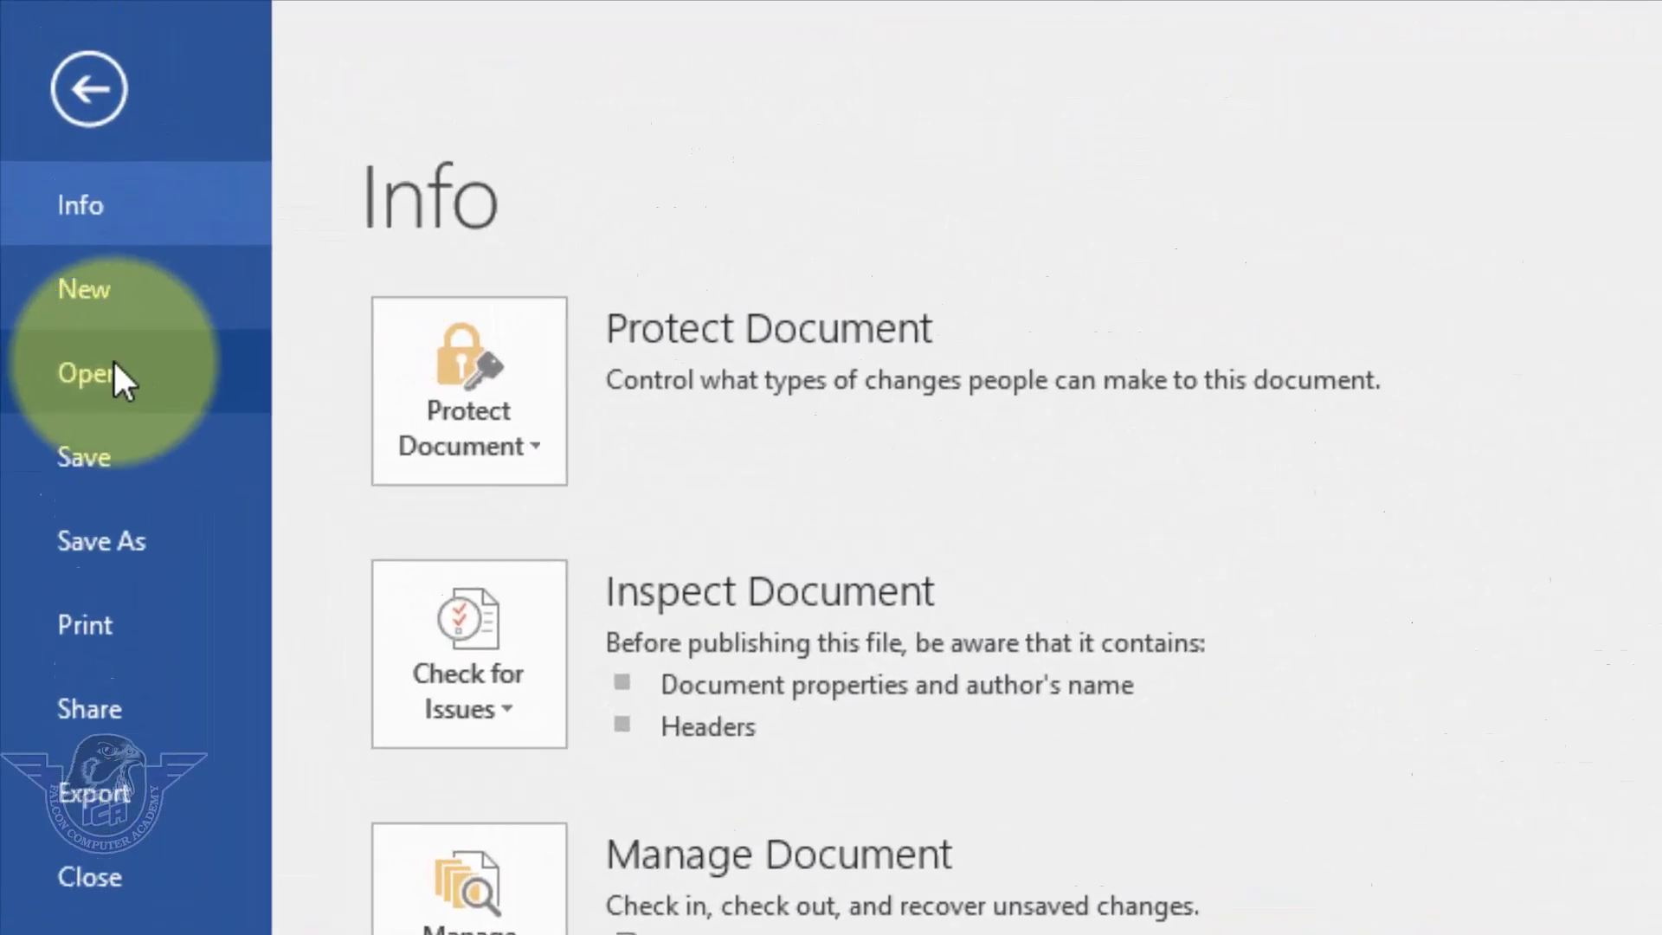
left_click(71, 183)
left_click(465, 555)
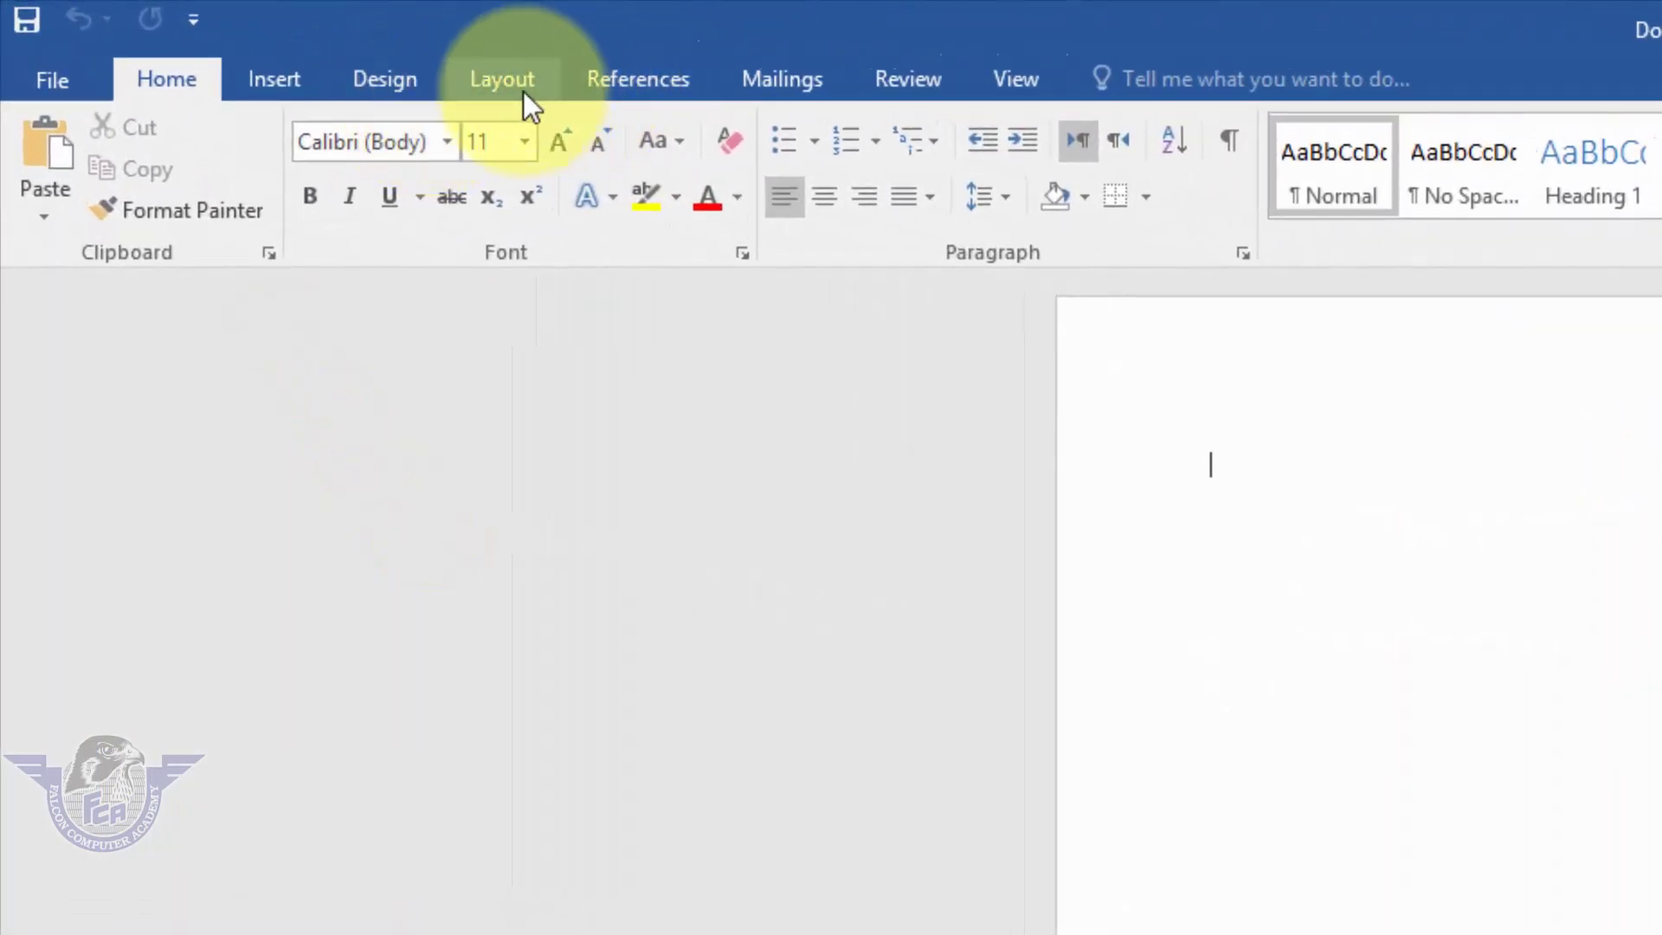
left_click(526, 79)
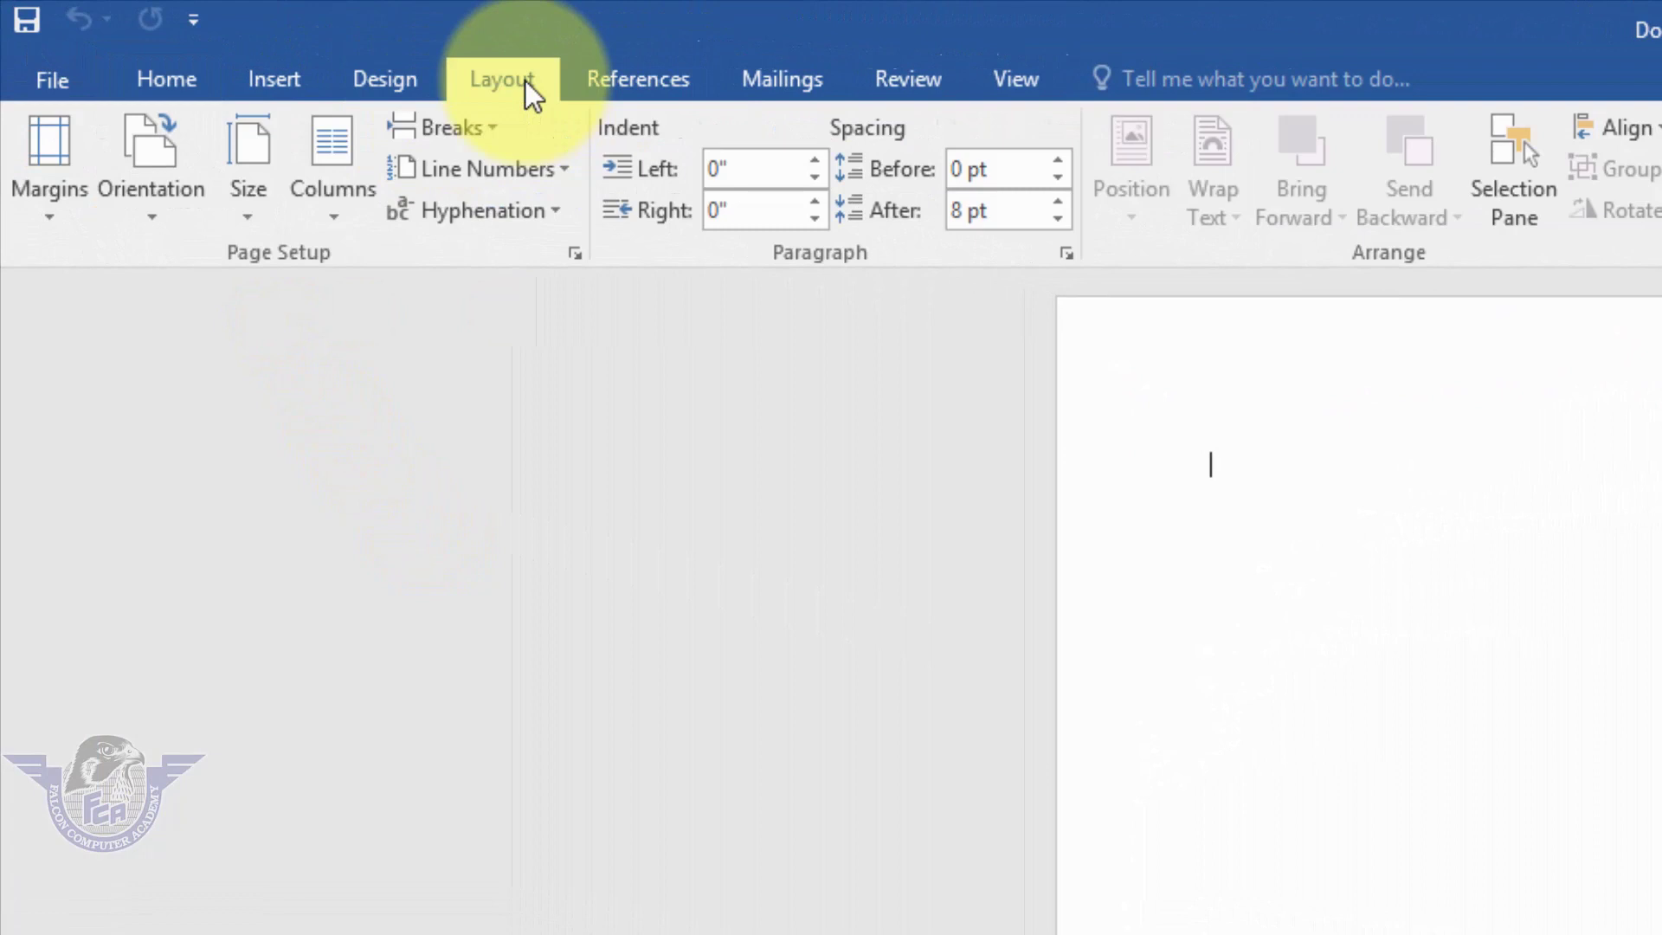
left_click(398, 78)
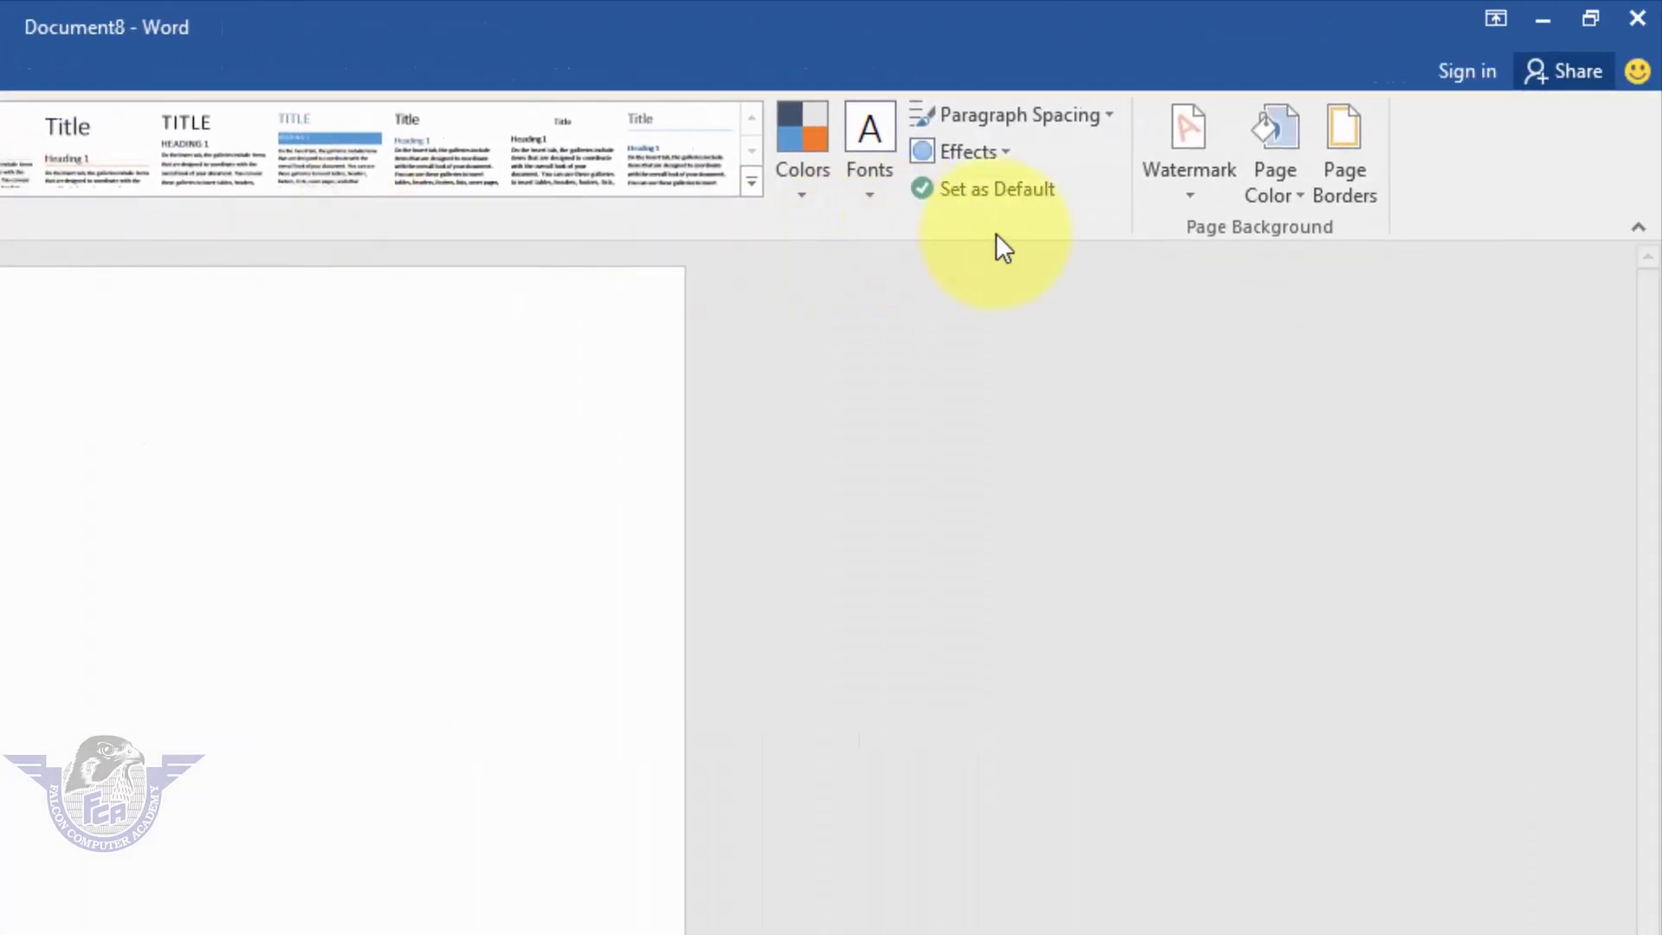
left_click(1189, 194)
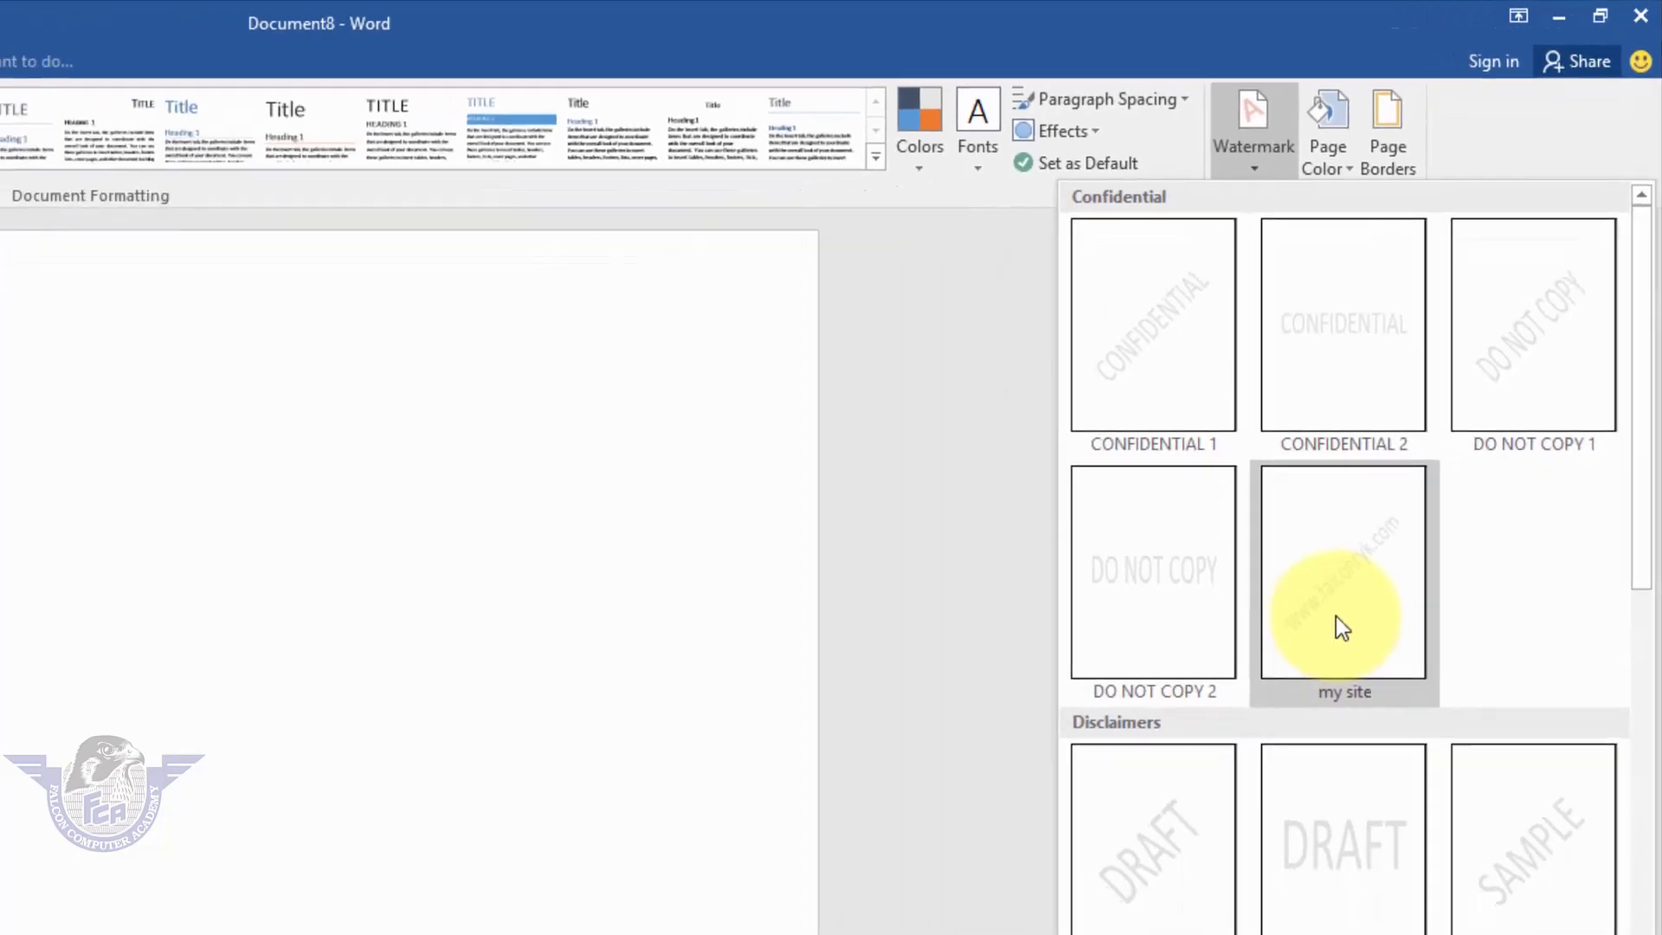
Step: Apply the my site watermark to Document8 and add empty lines to extend the document
left_click(1175, 761)
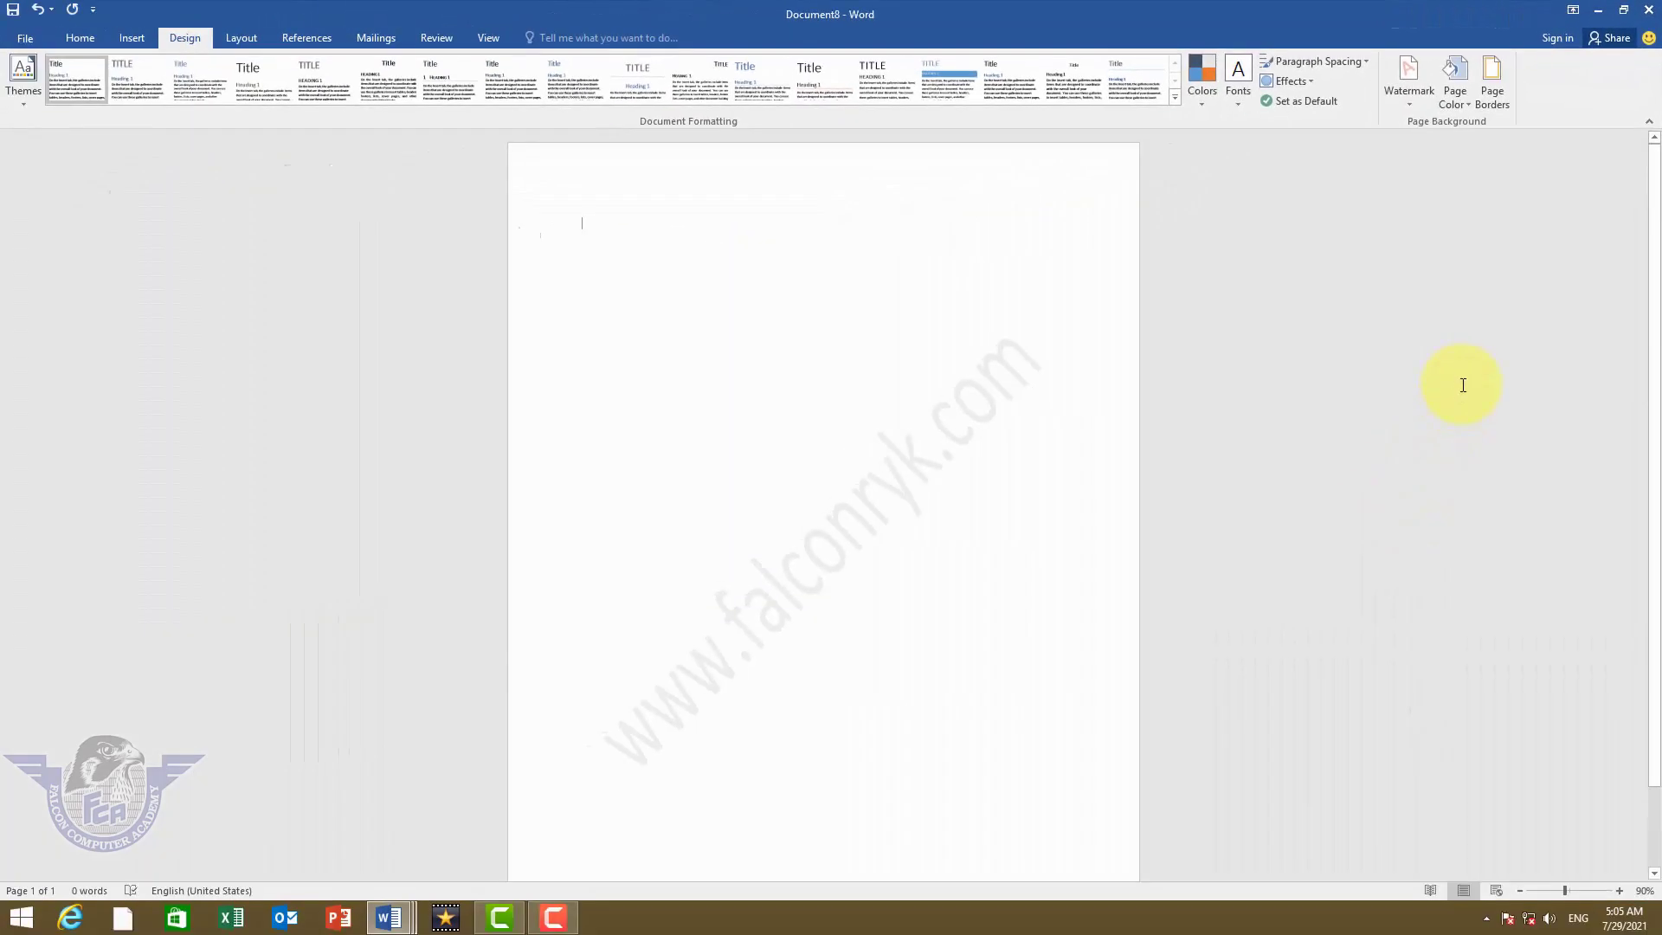
key("Return")
key("Return")
key("Return")
key("Return")
key("Return")
key("Return")
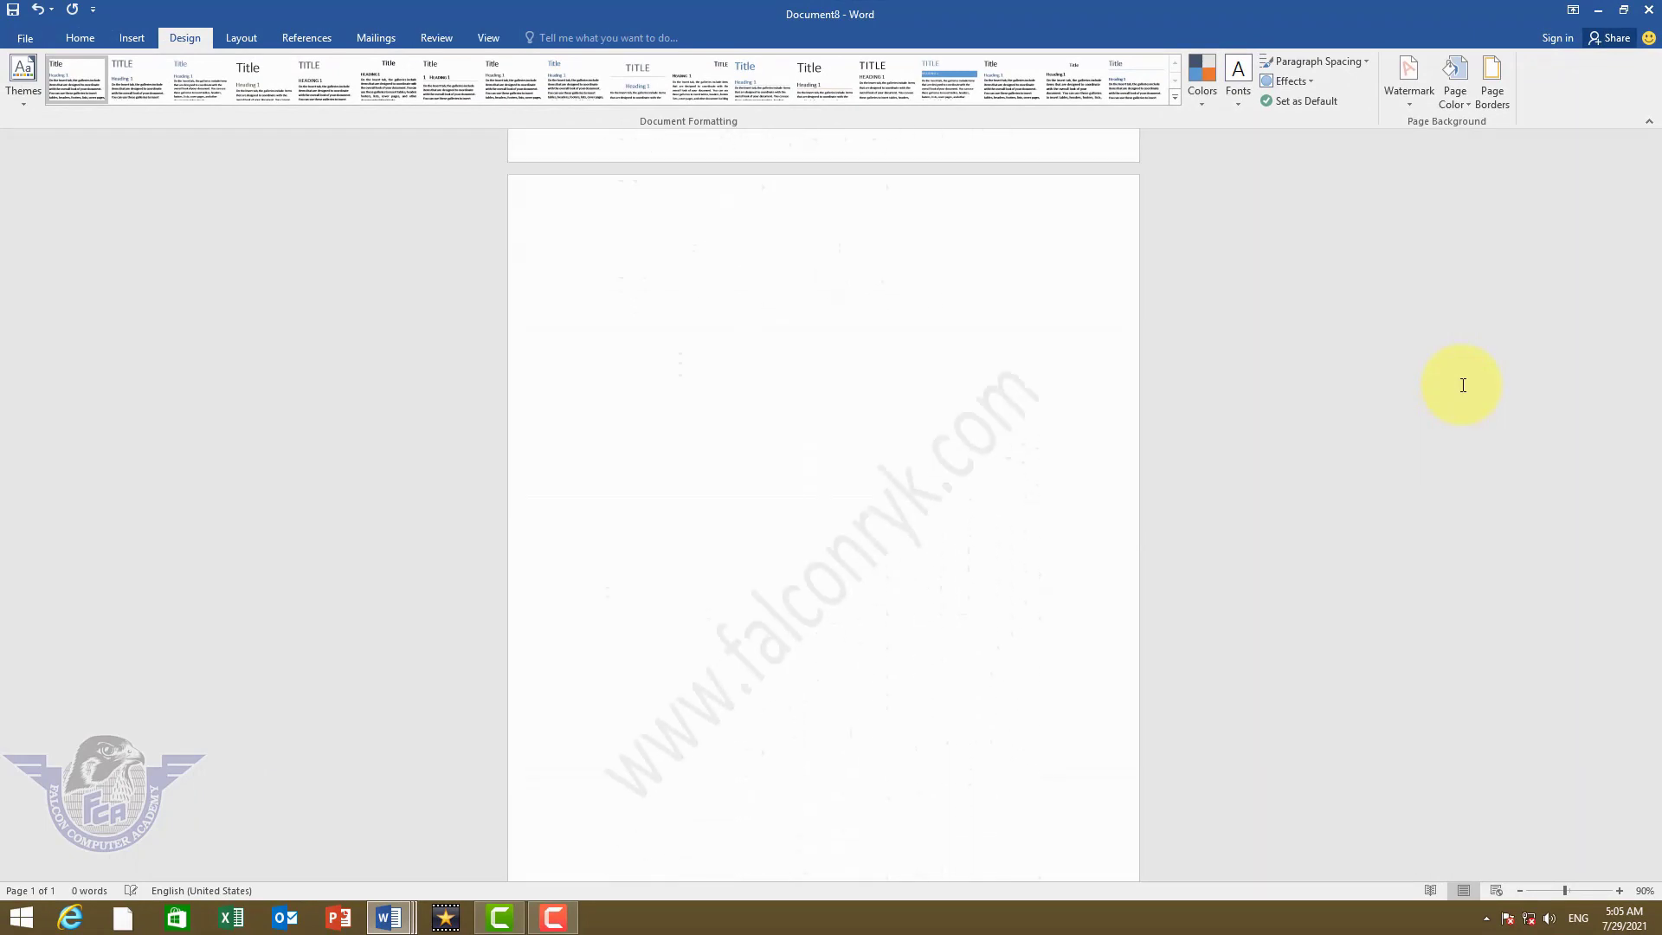
key("Return")
key("Return")
key("Return")
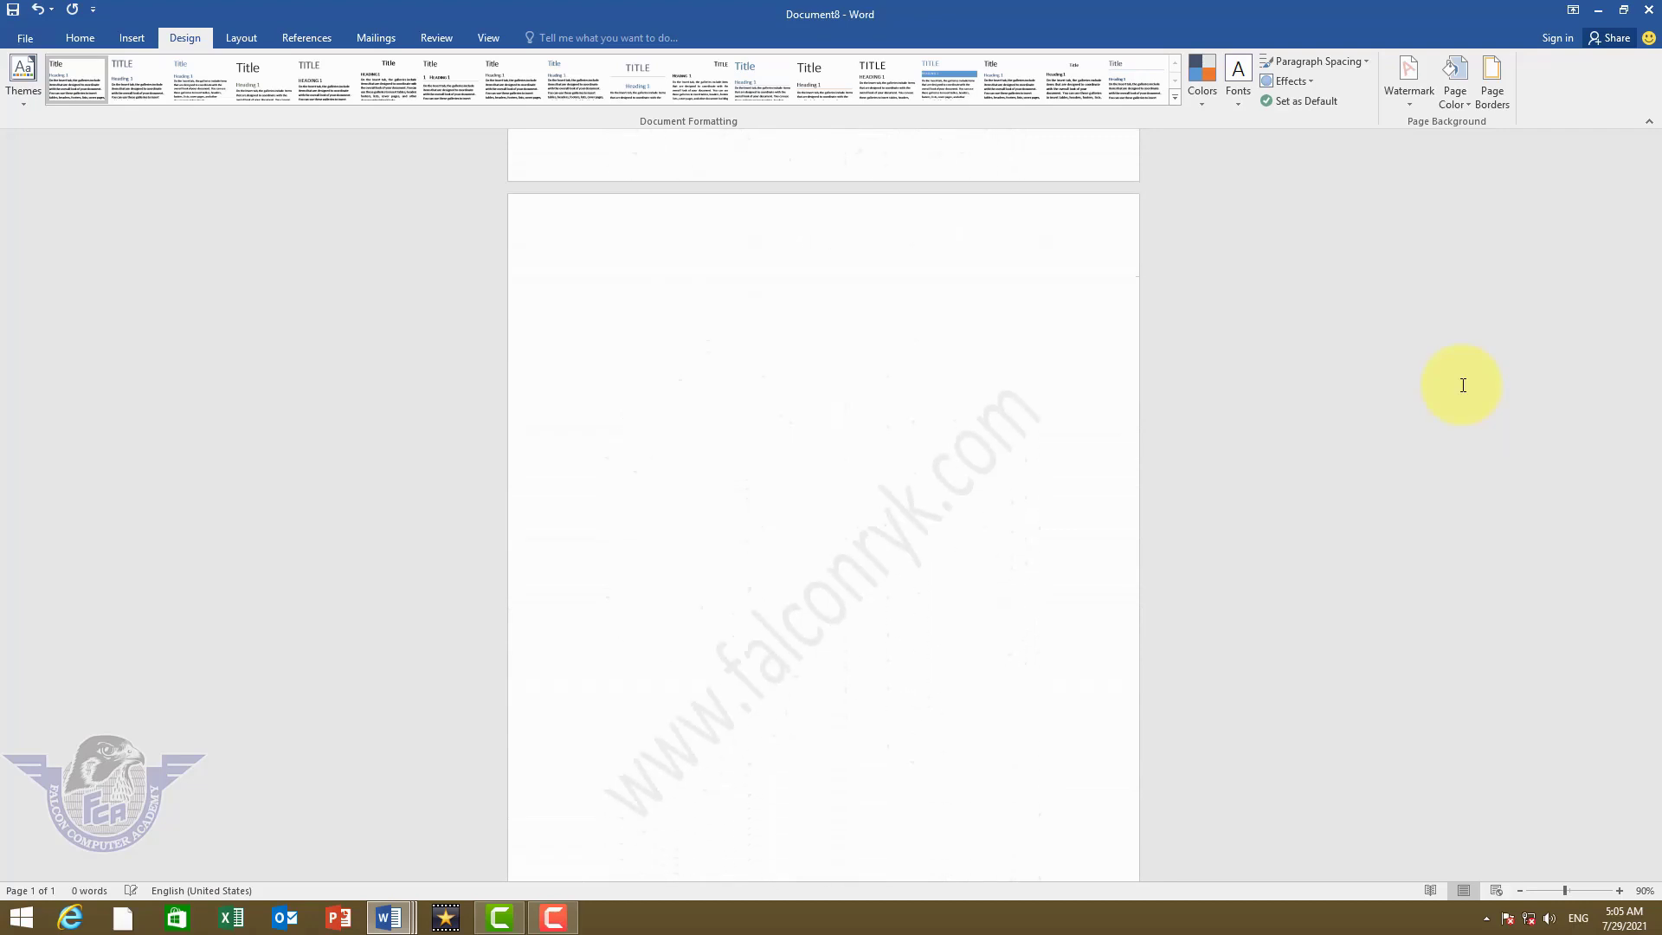
key("Return")
key("Return")
key("Return")
key("Return")
key("Return")
key("Return")
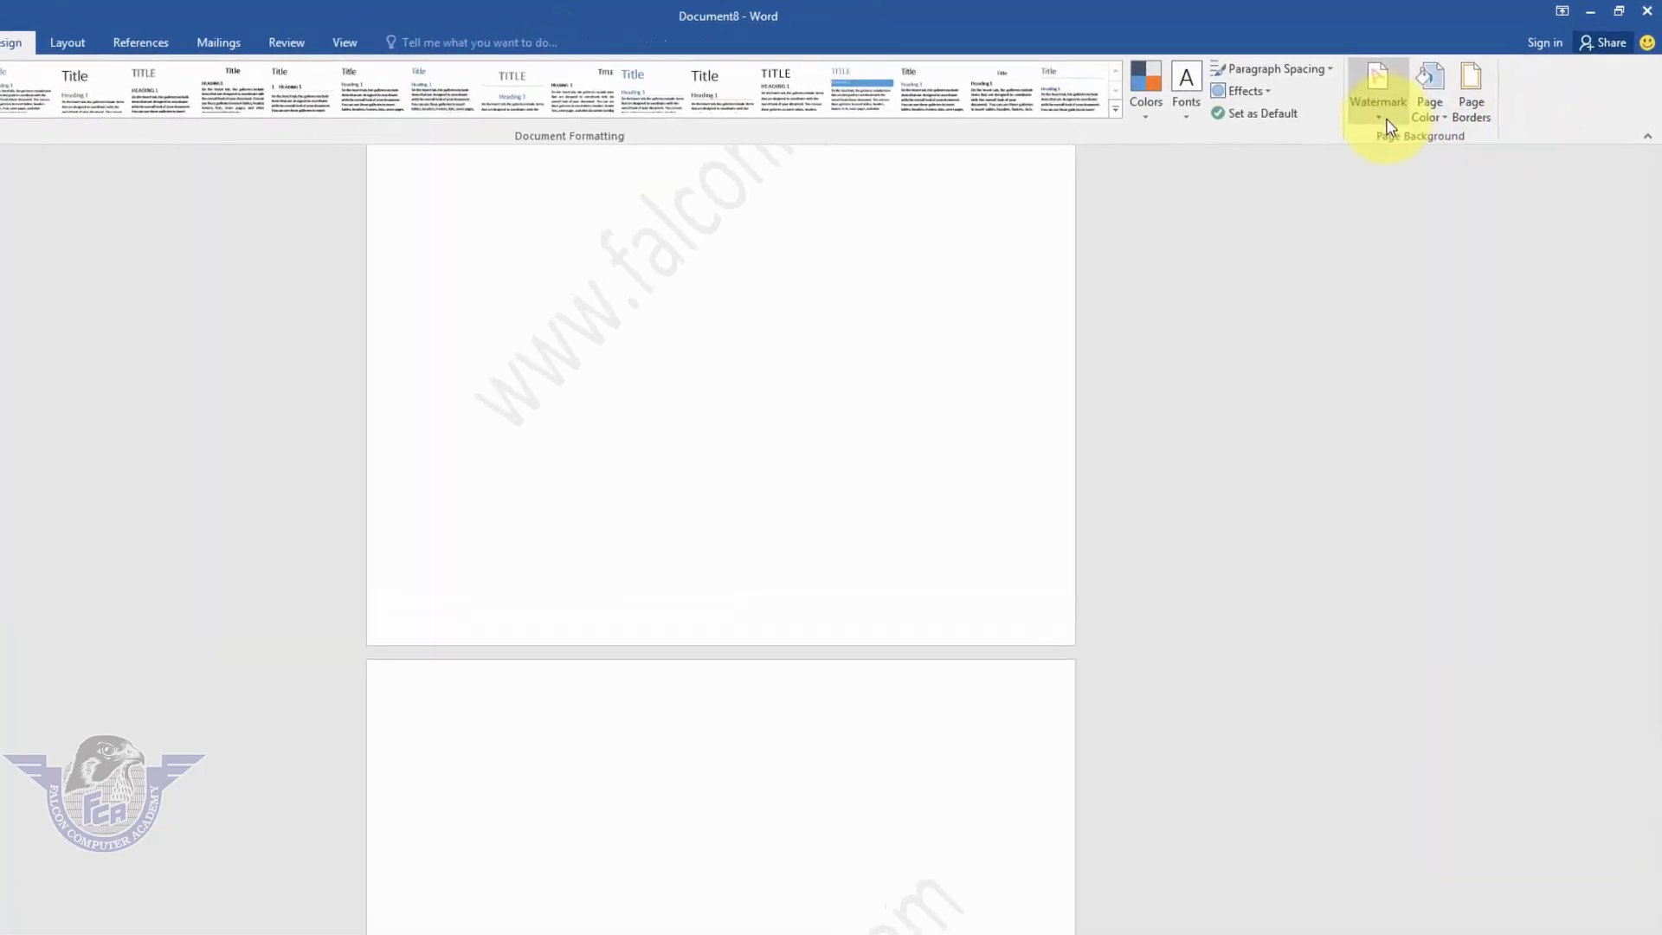
Step: Delete the my site block from the Building Blocks Organizer
left_click(1387, 126)
left_click(1387, 126)
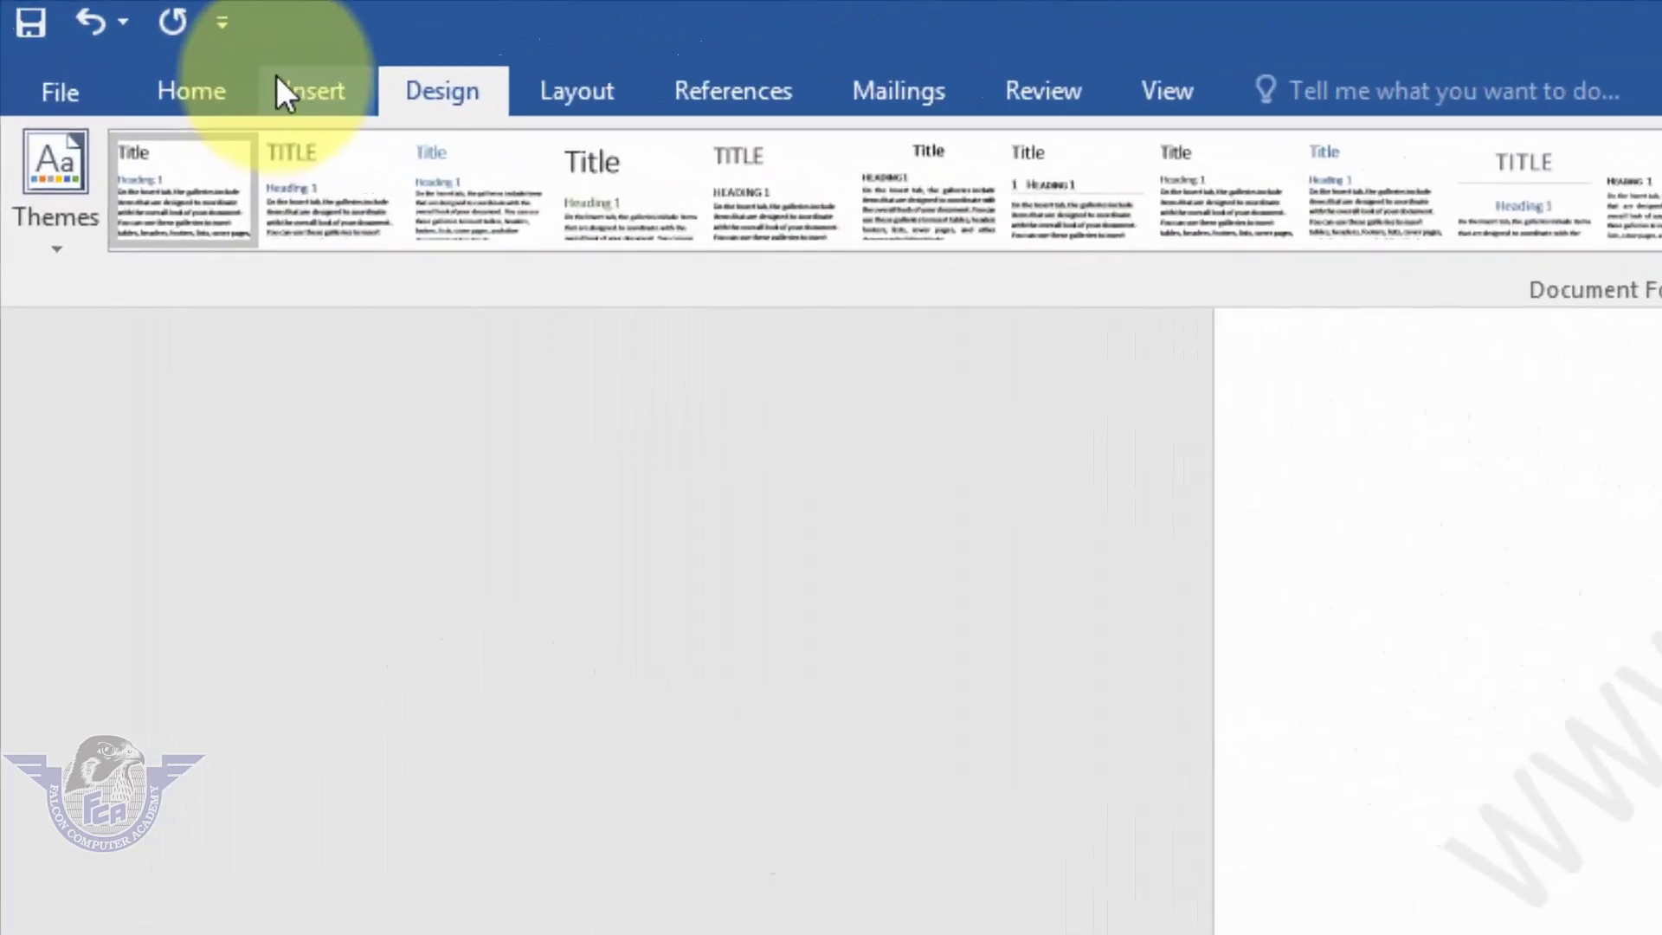
left_click(277, 77)
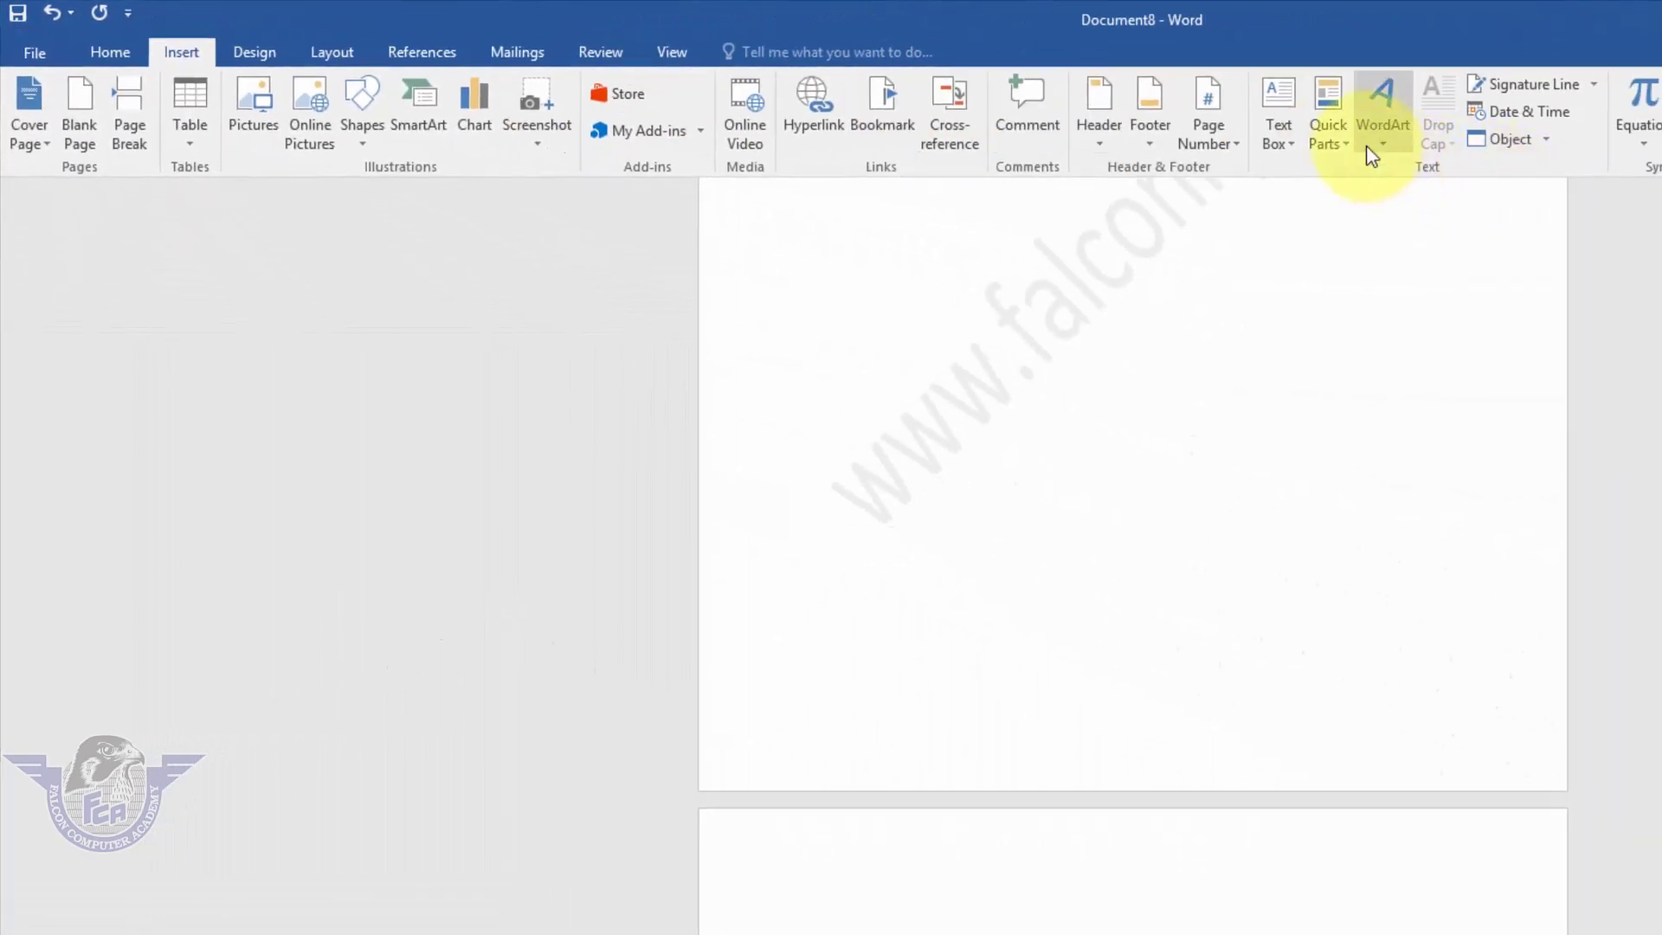
left_click(1337, 138)
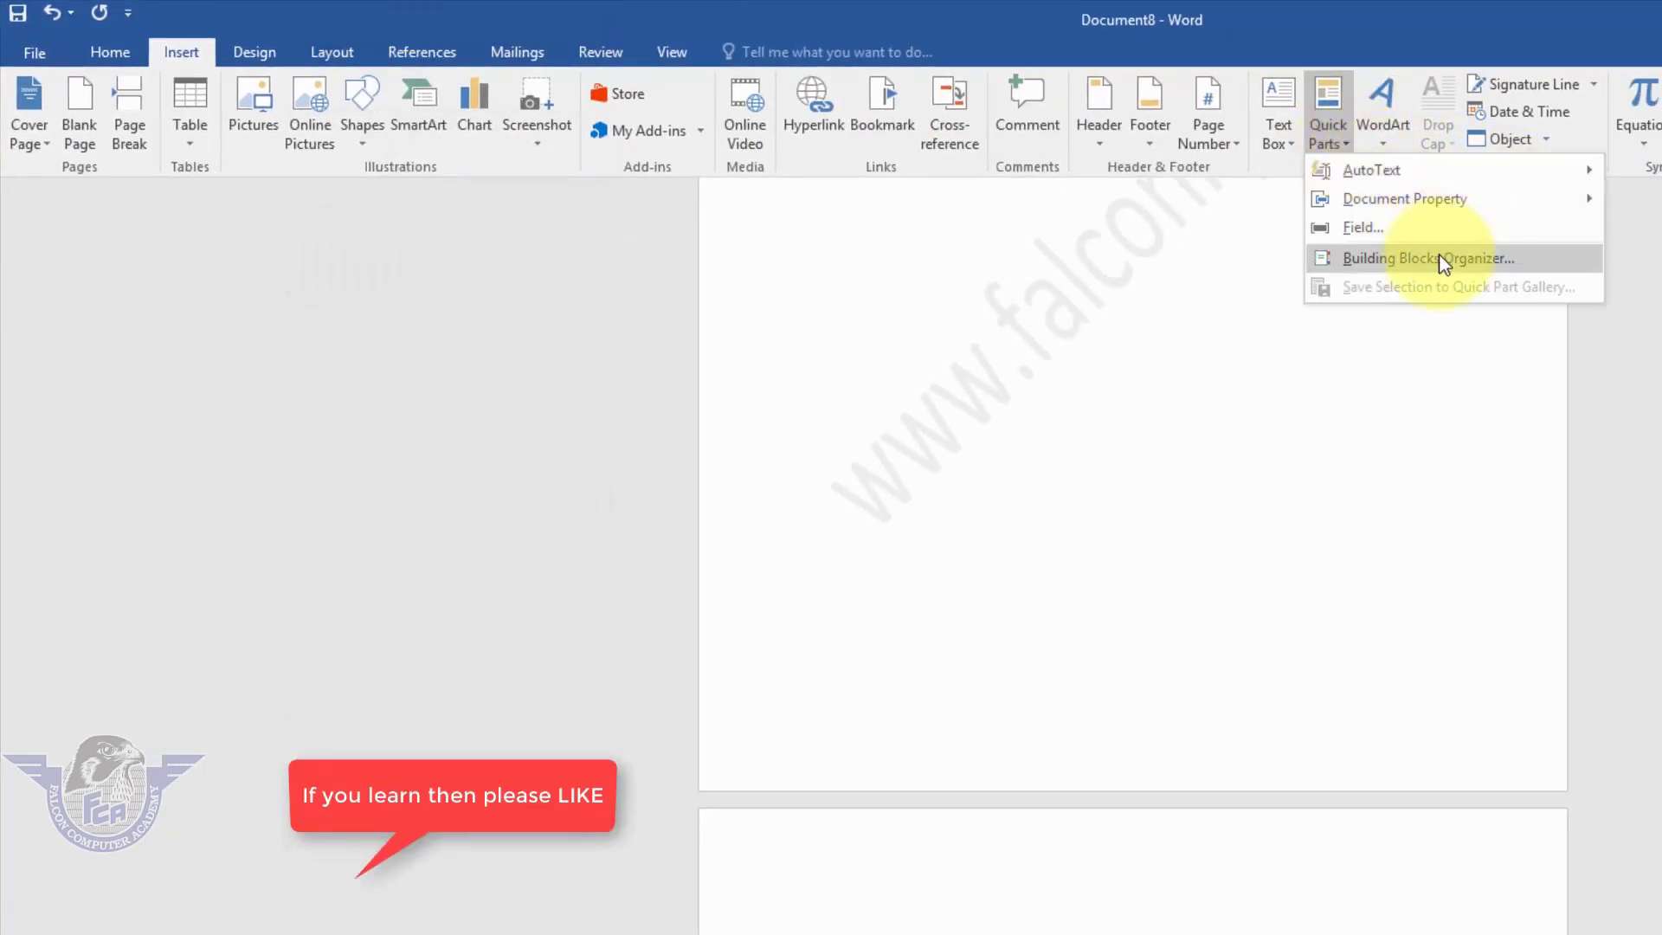
left_click(1390, 263)
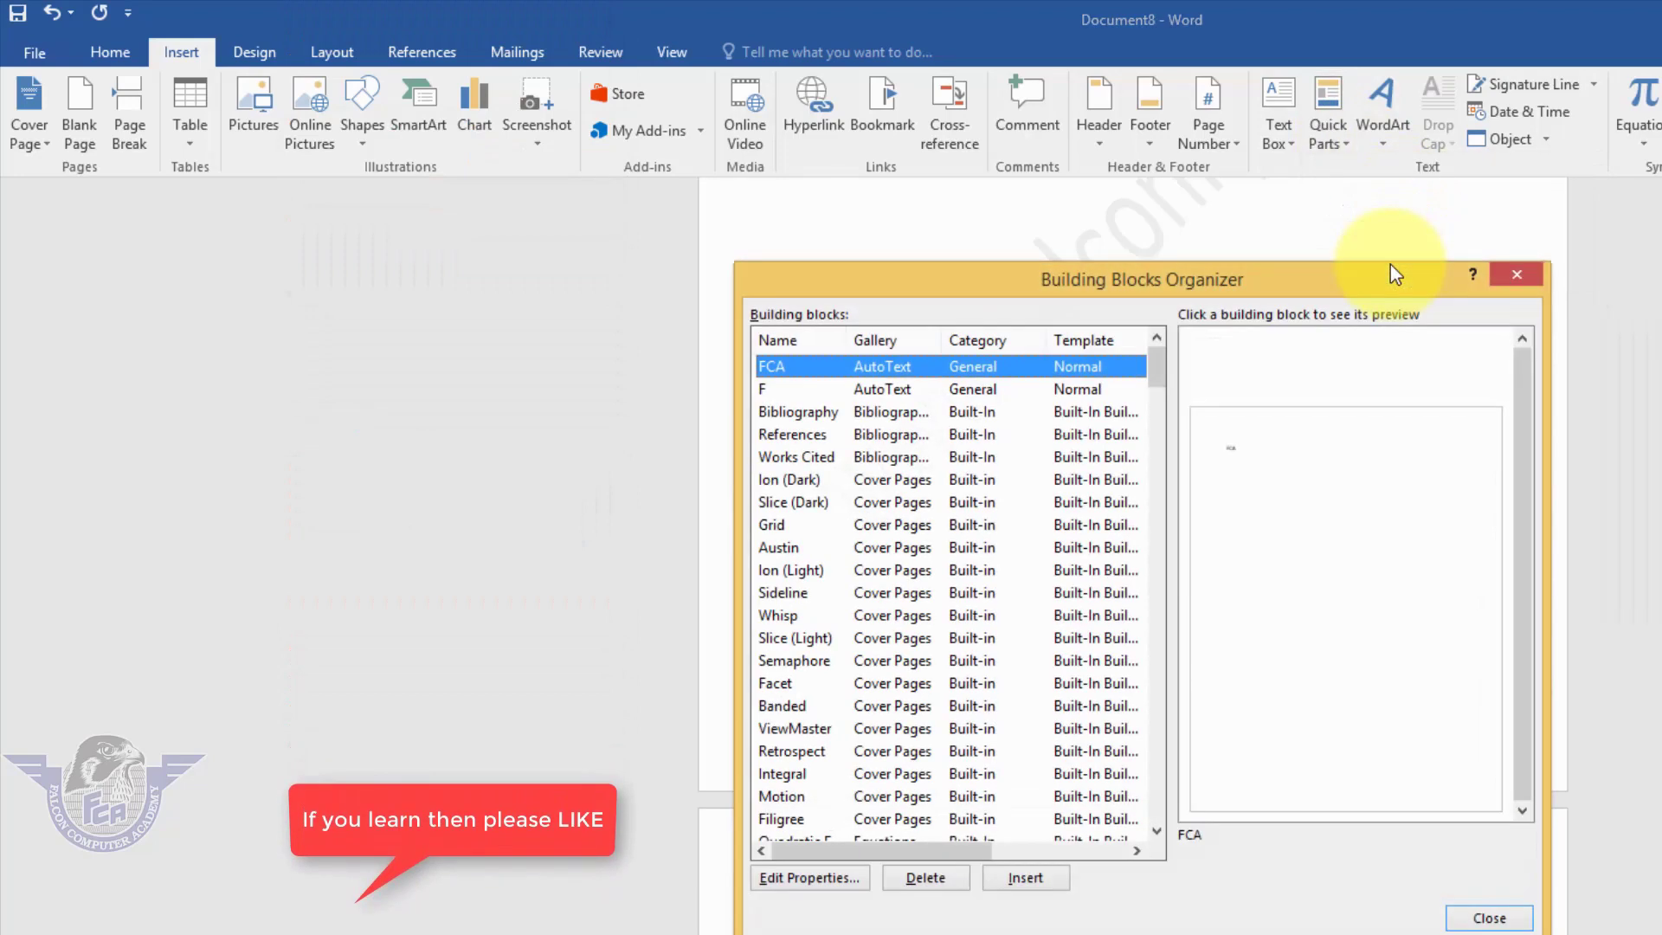
left_click(792, 593)
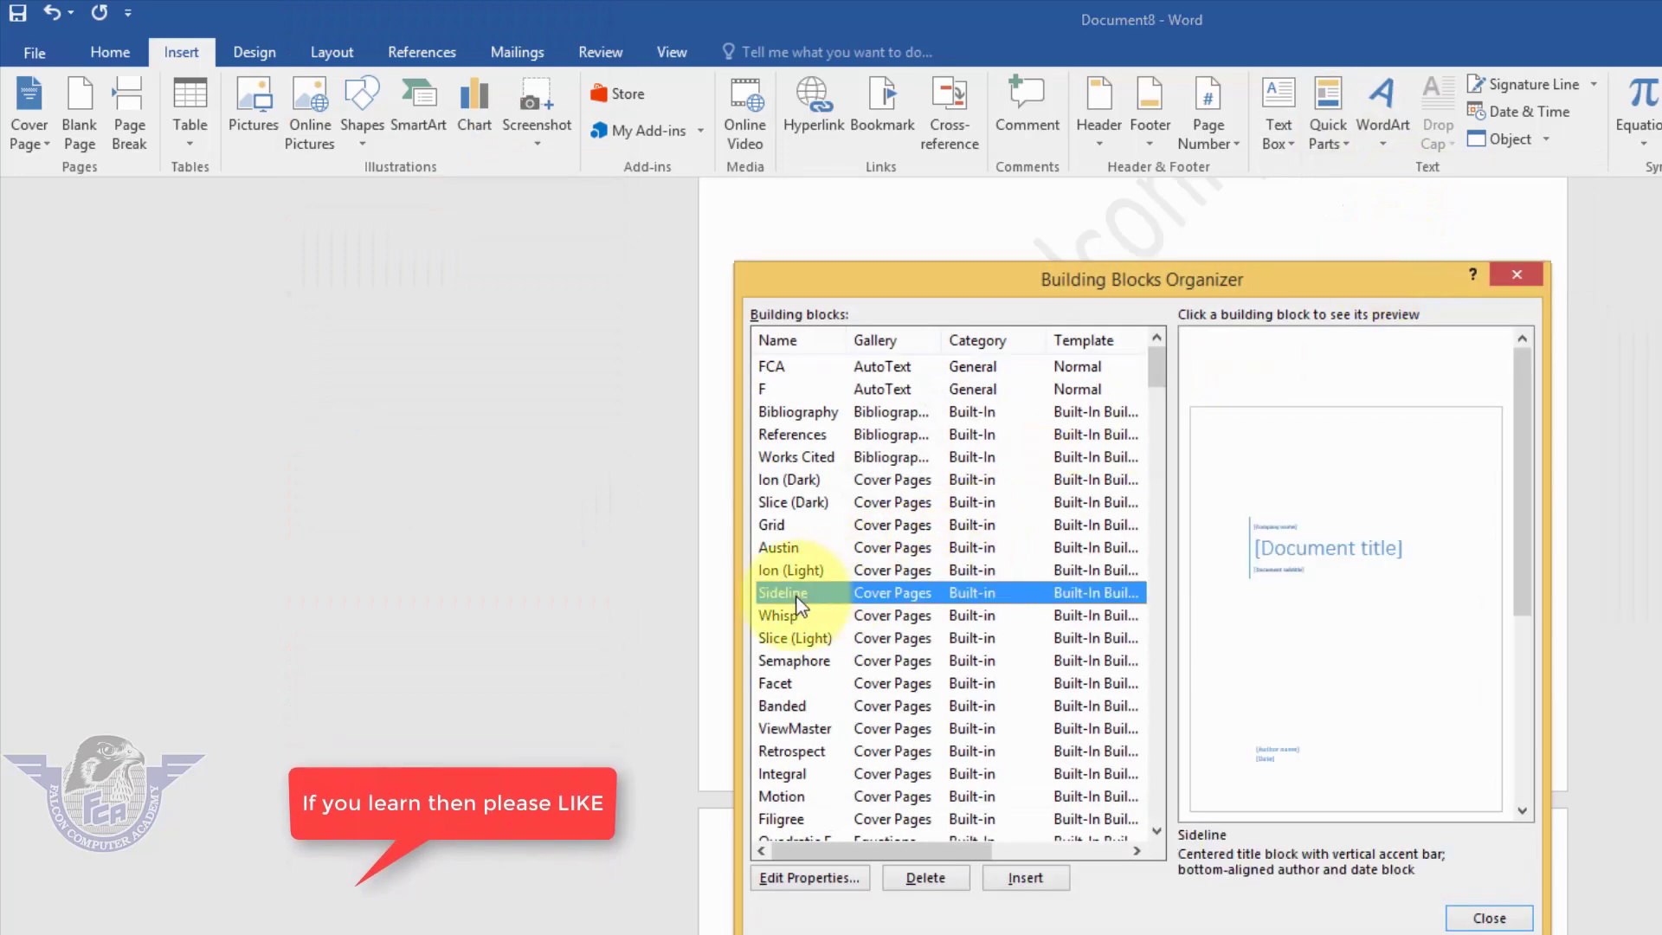
key("End")
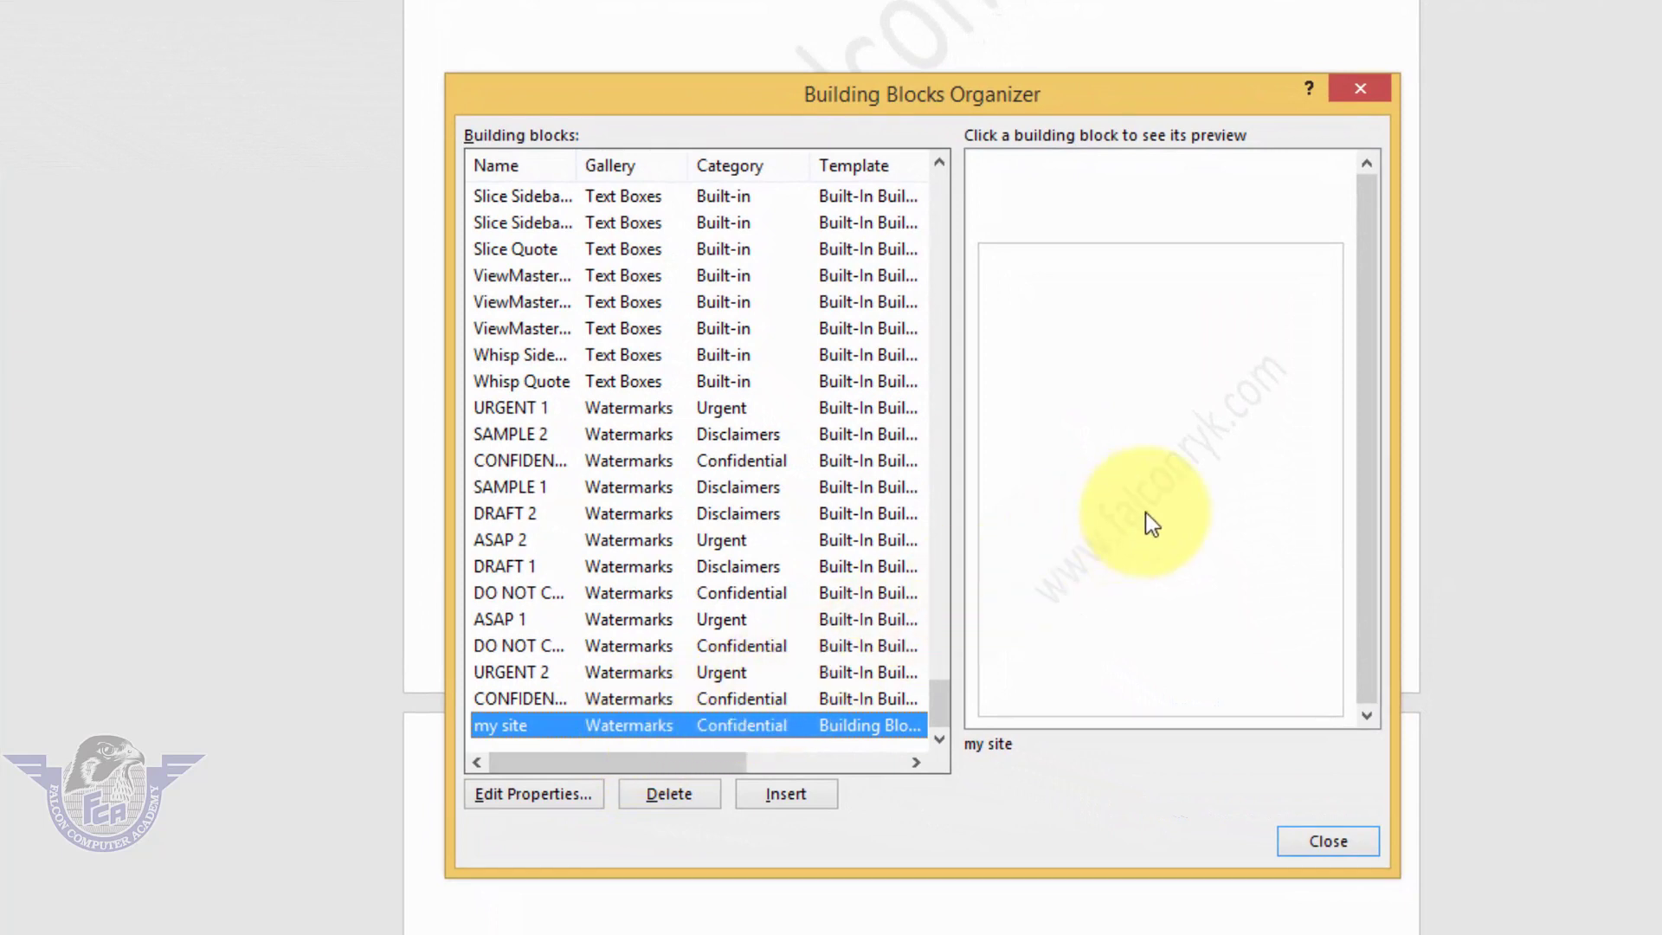
left_click(678, 802)
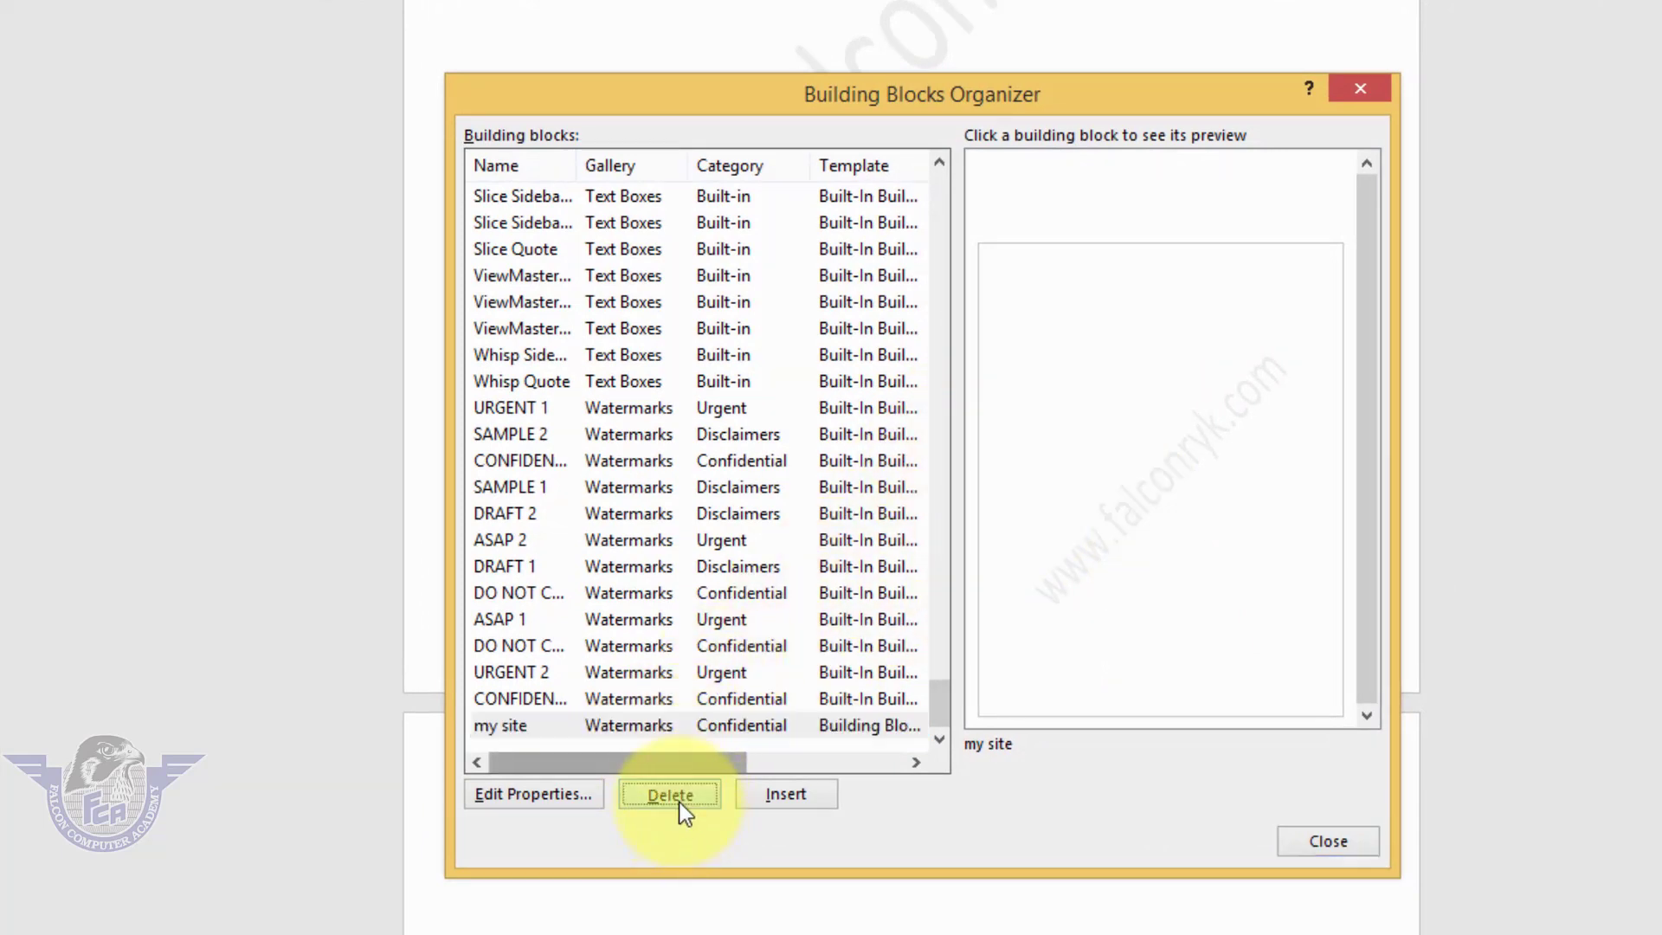
left_click(870, 585)
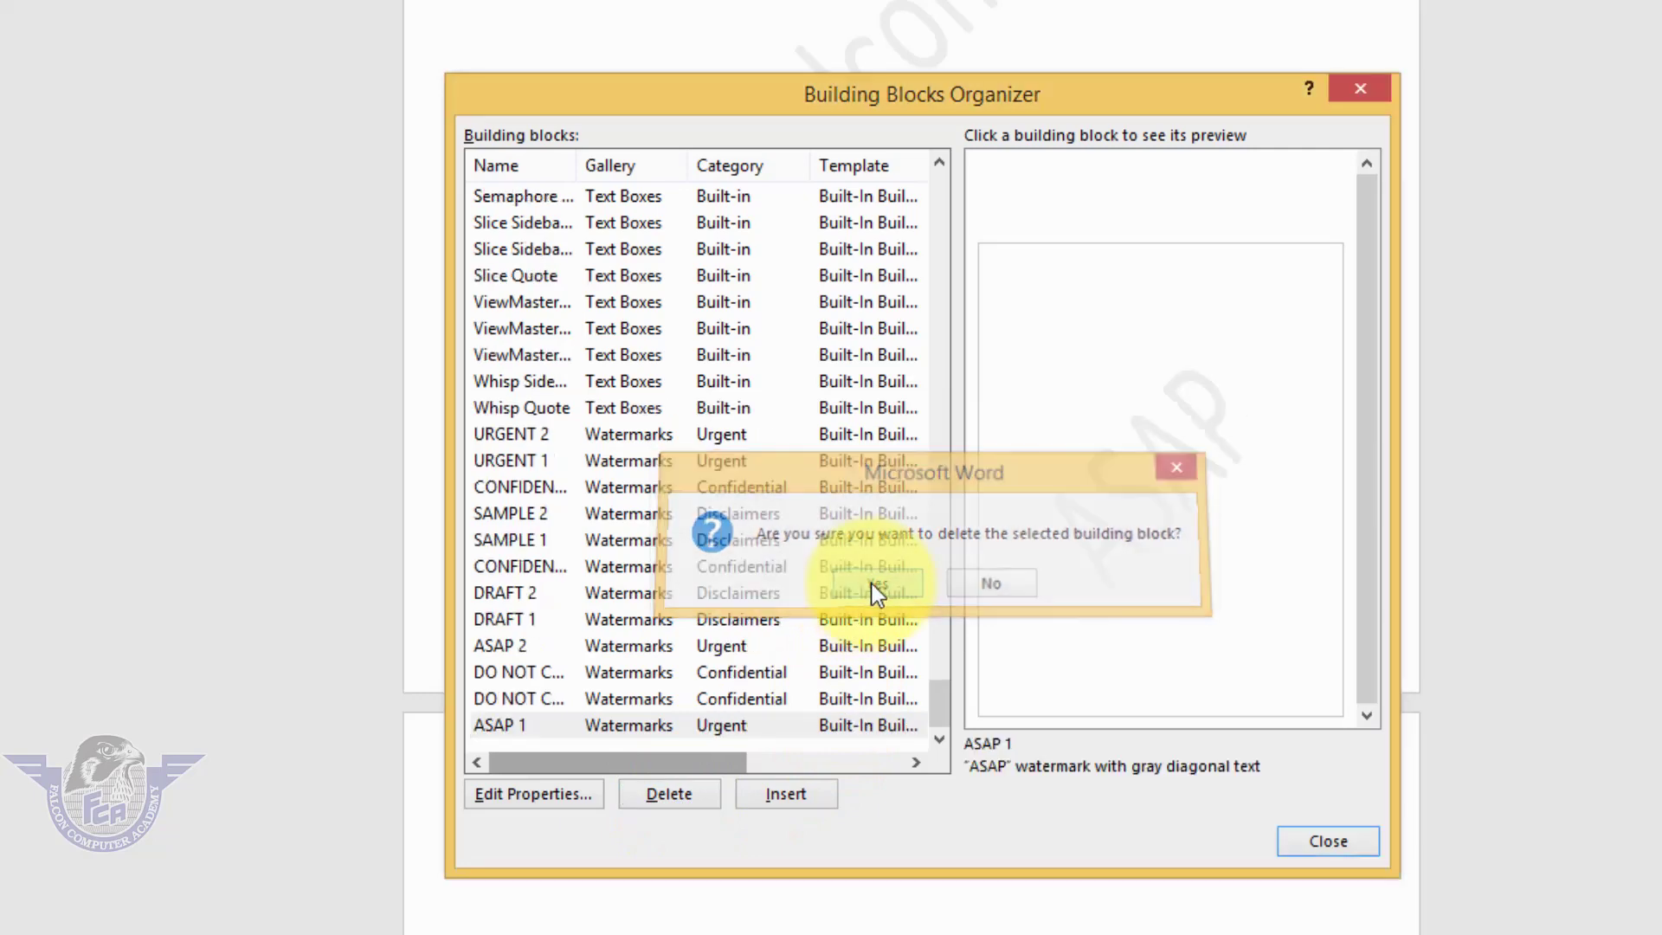
left_click(1355, 851)
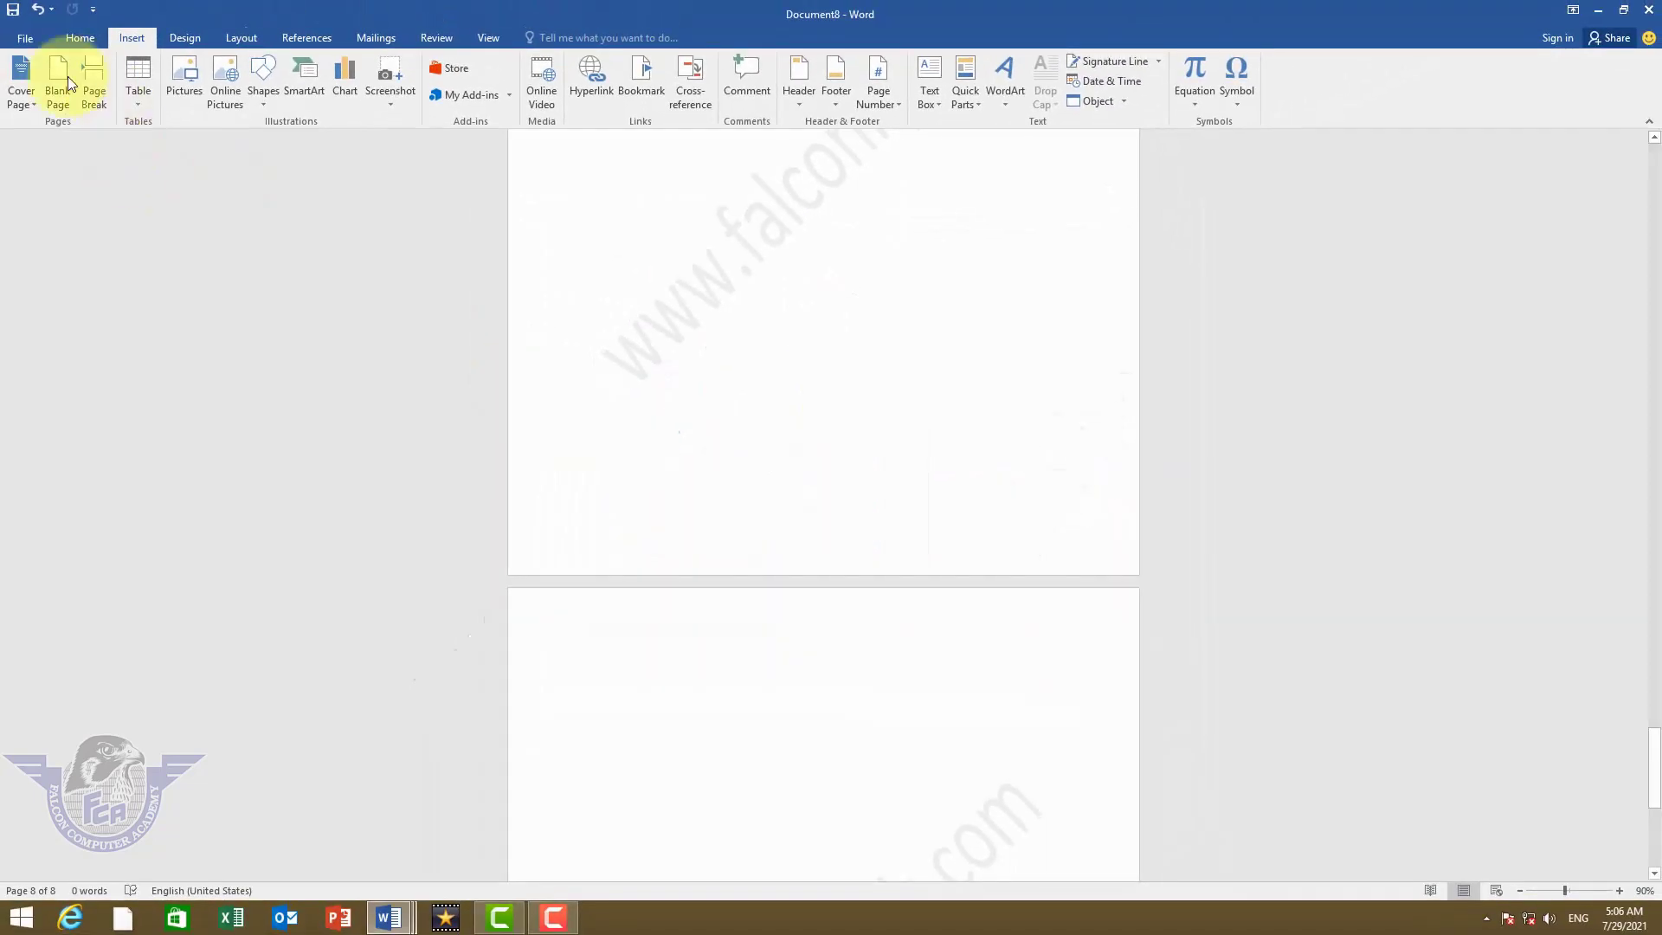
Step: Close Document8 without saving its changes
left_click(26, 38)
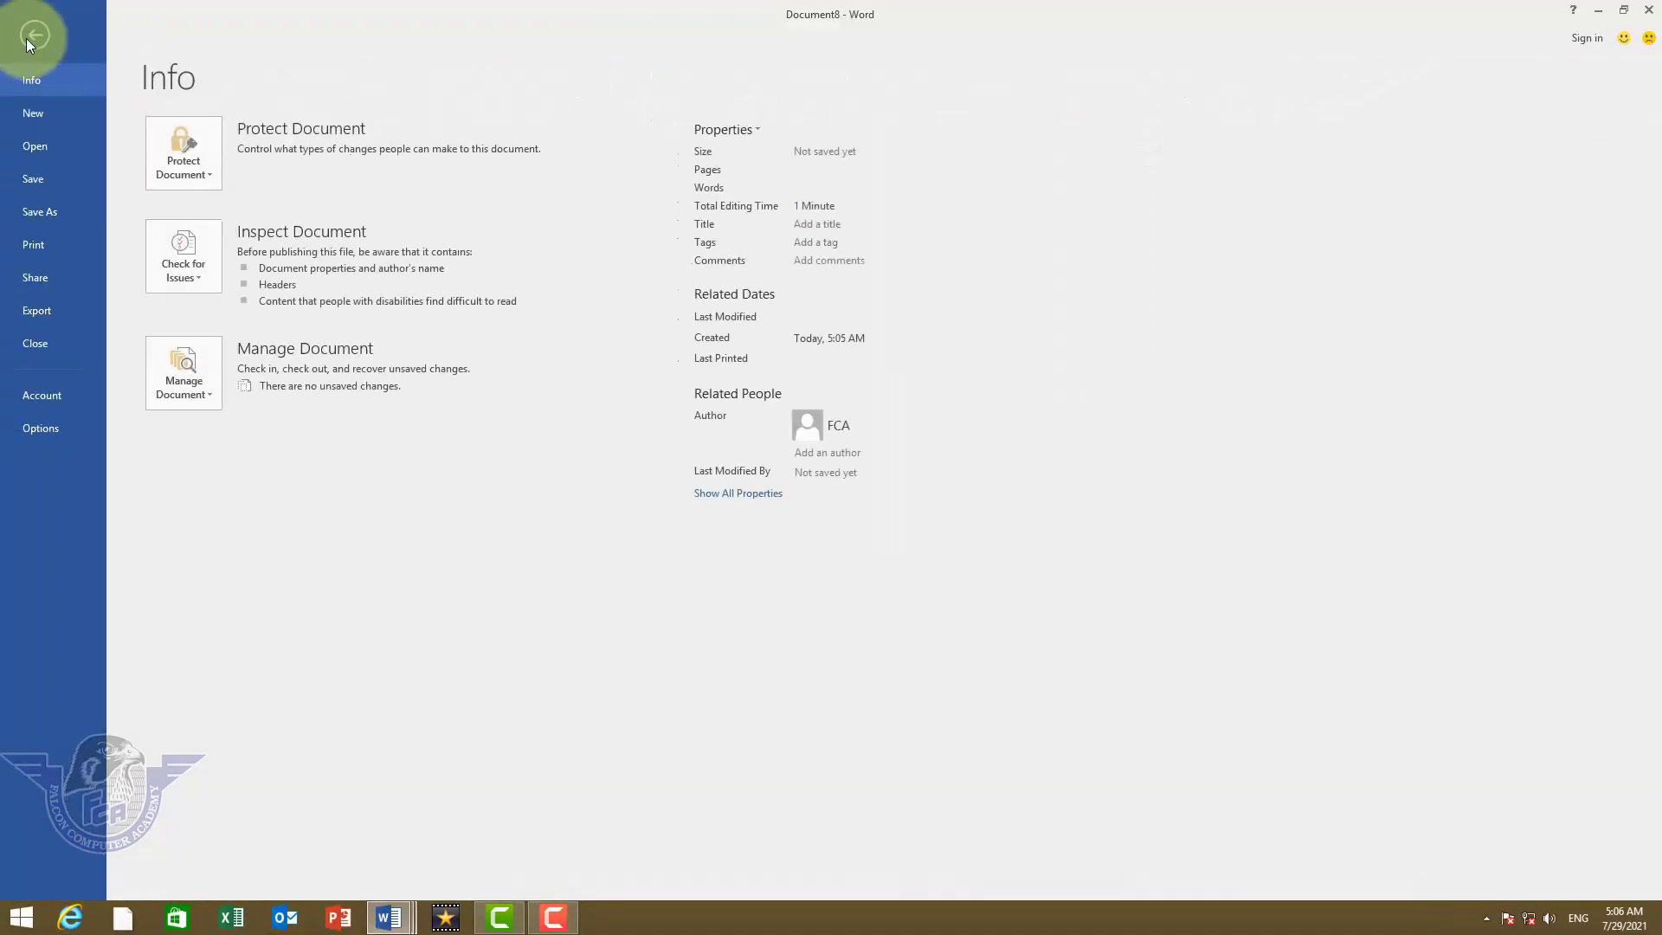
left_click(49, 349)
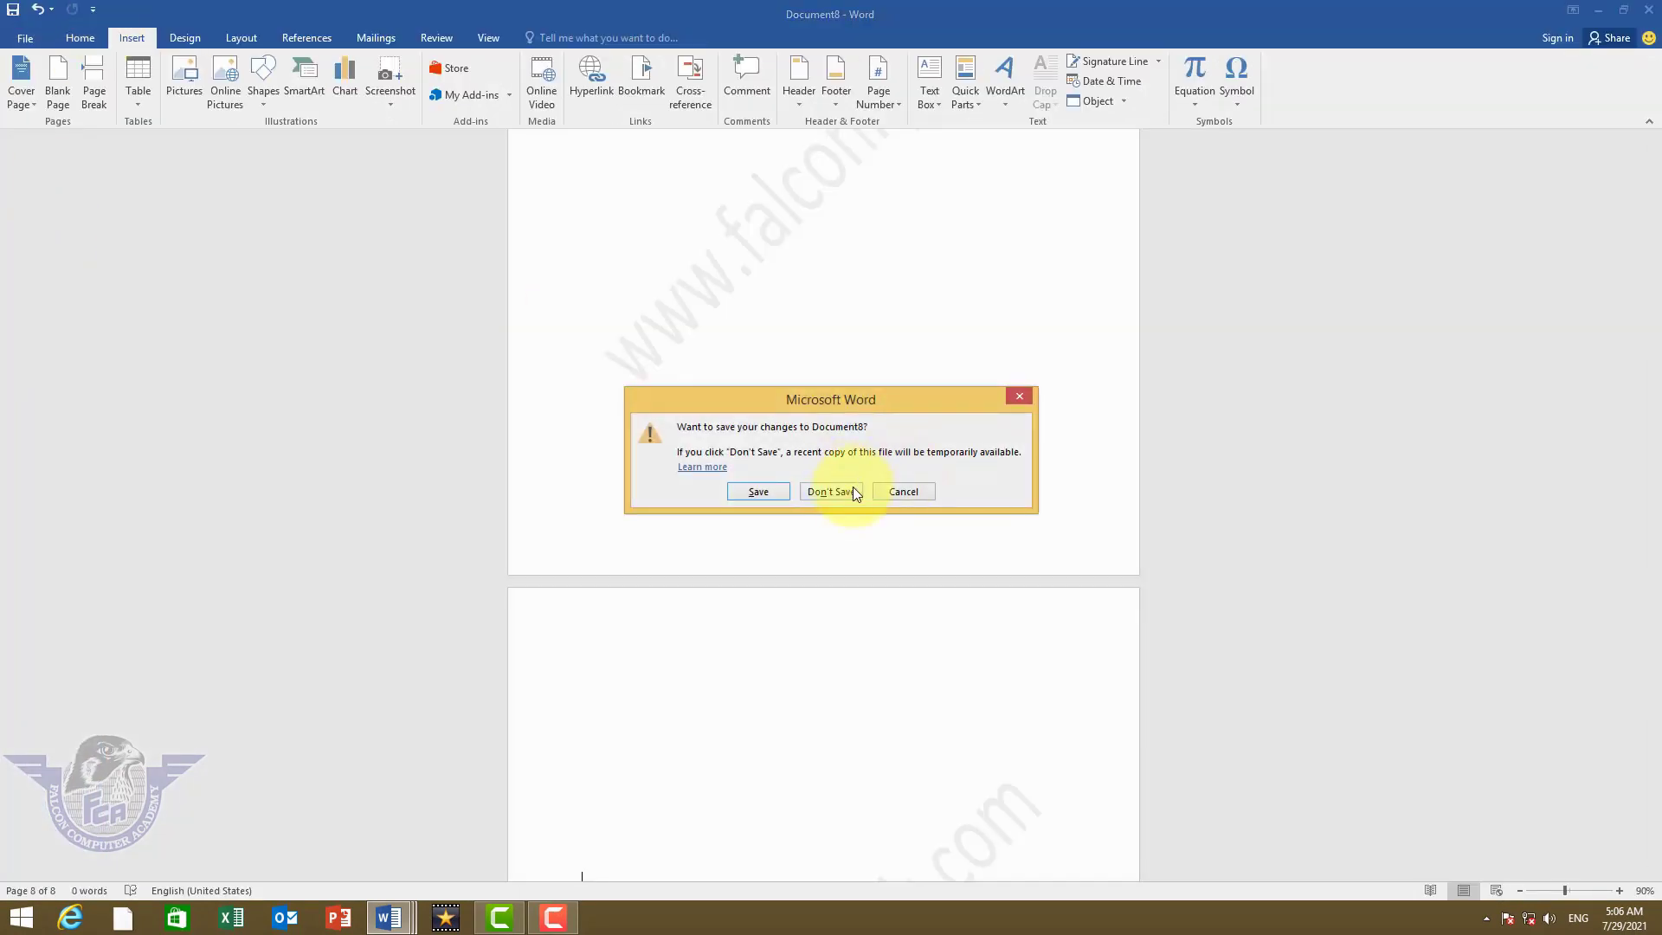
left_click(829, 490)
Step: Create blank Document9 and confirm its Watermark gallery no longer offers my site
left_click(26, 38)
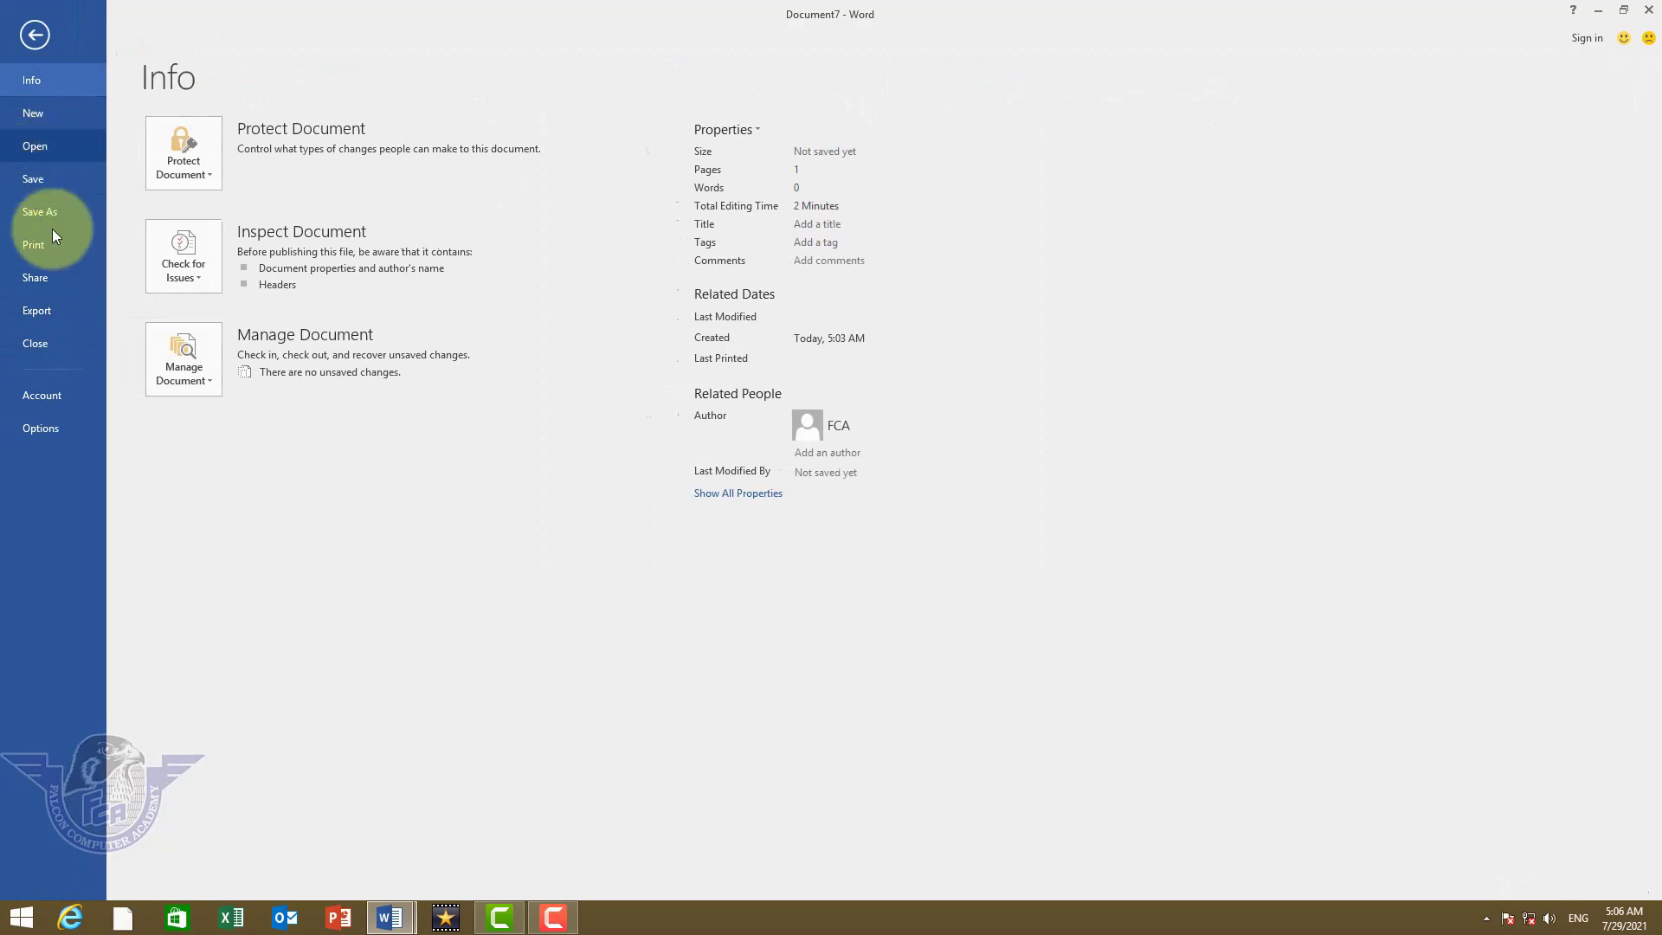
left_click(58, 109)
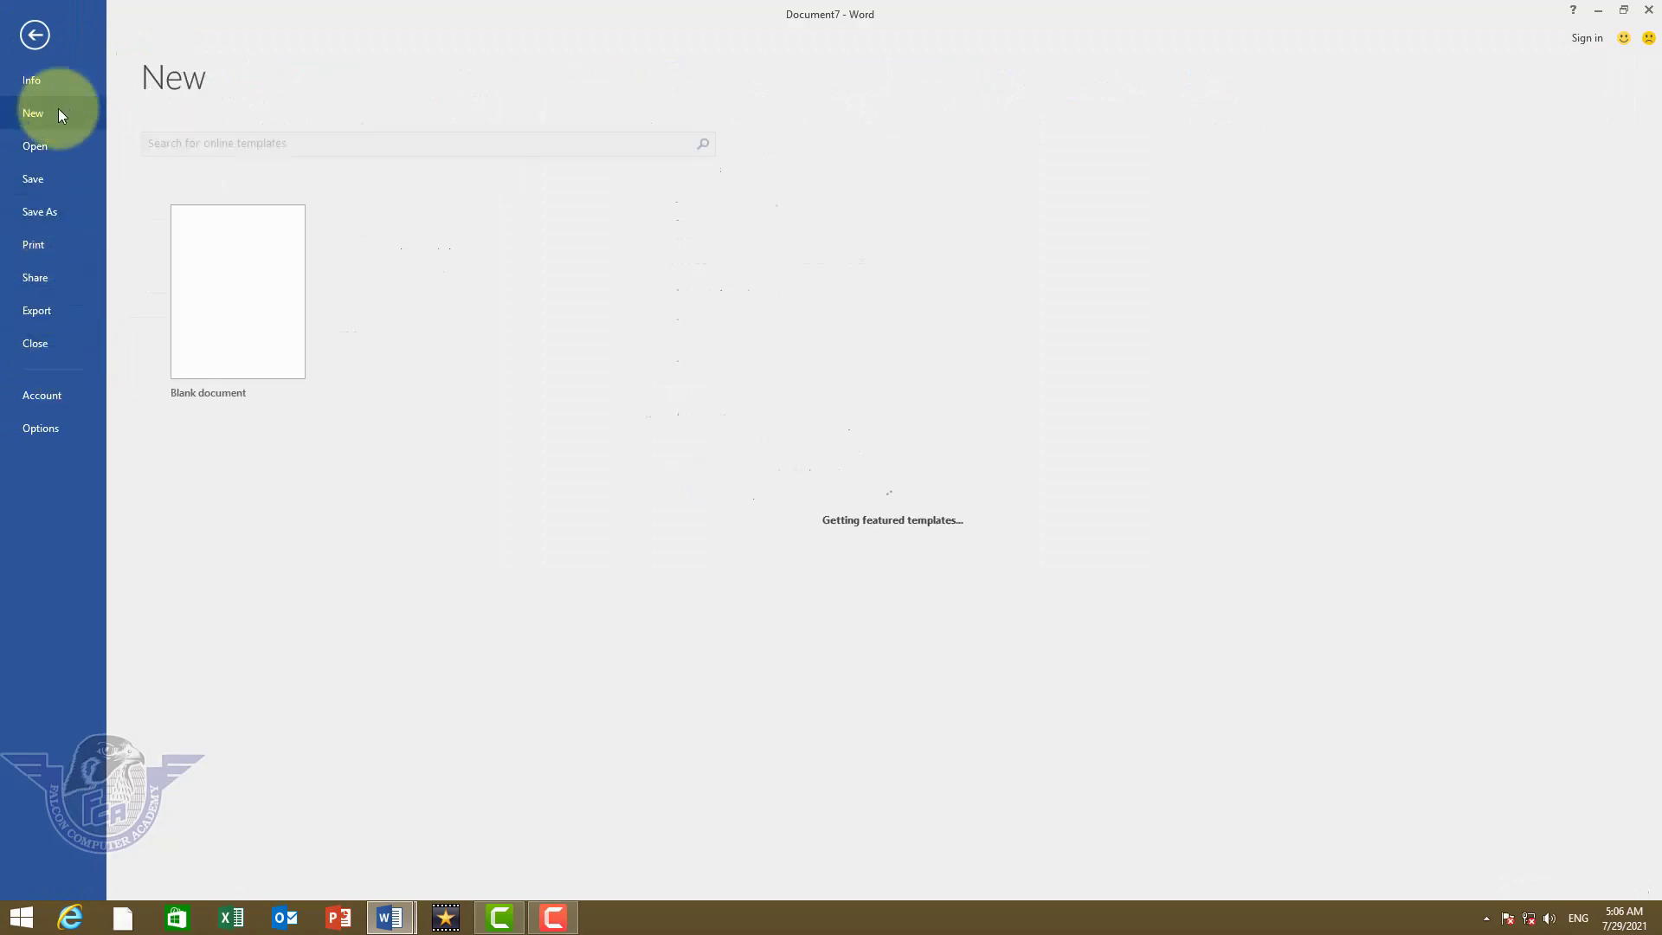
left_click(260, 246)
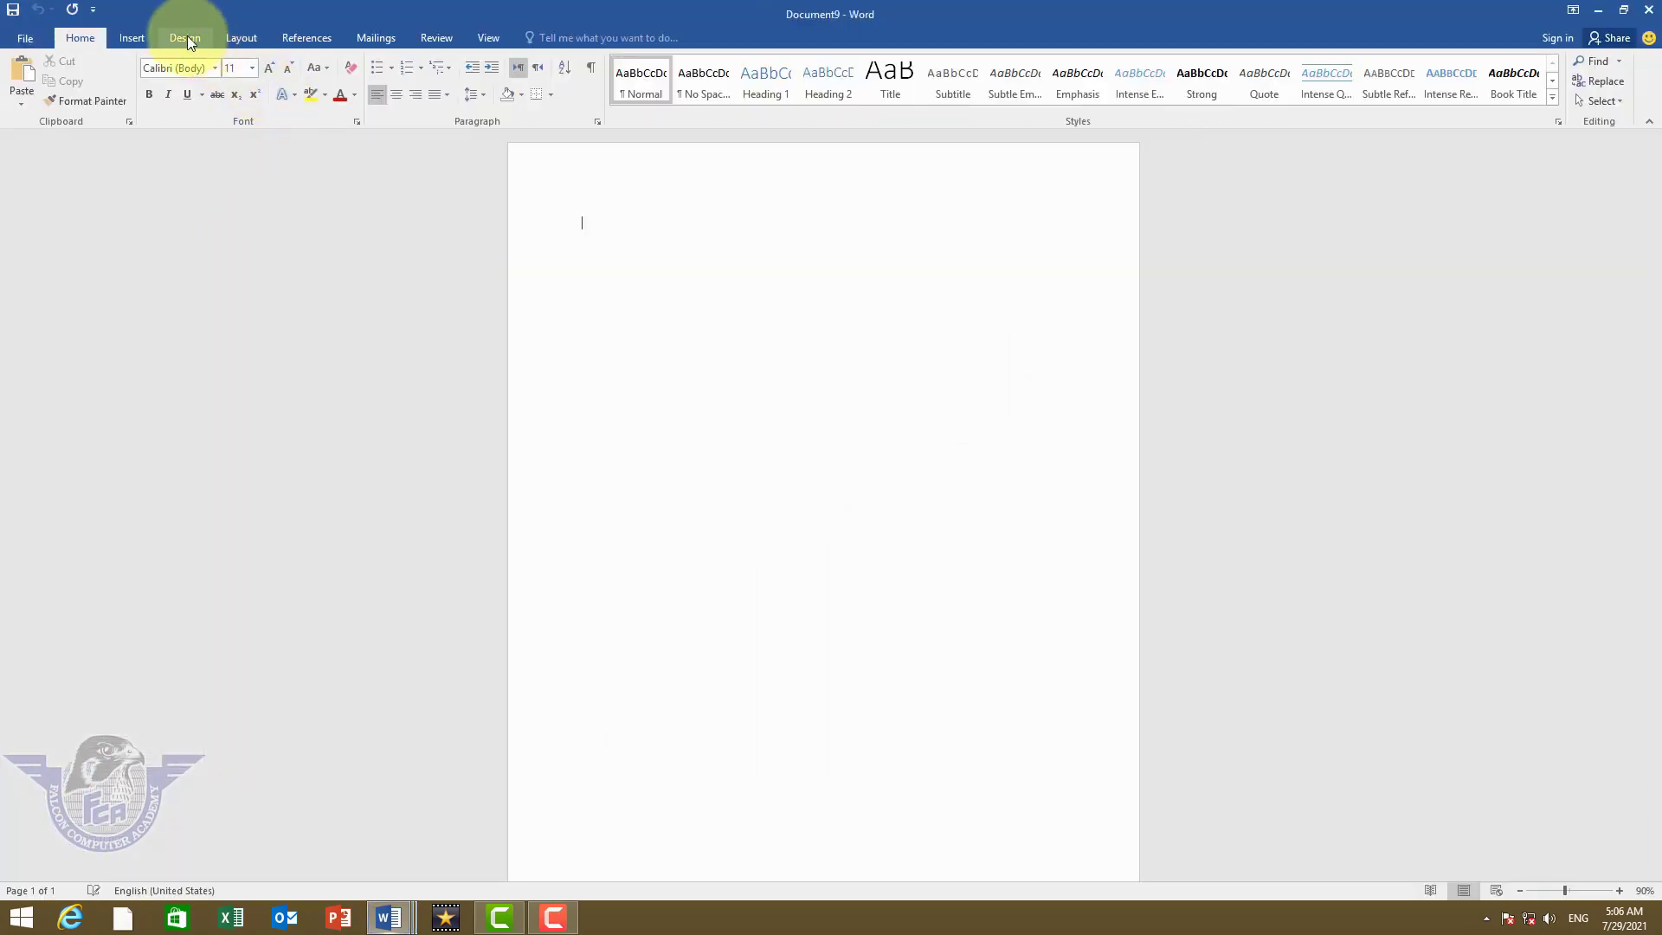
left_click(180, 43)
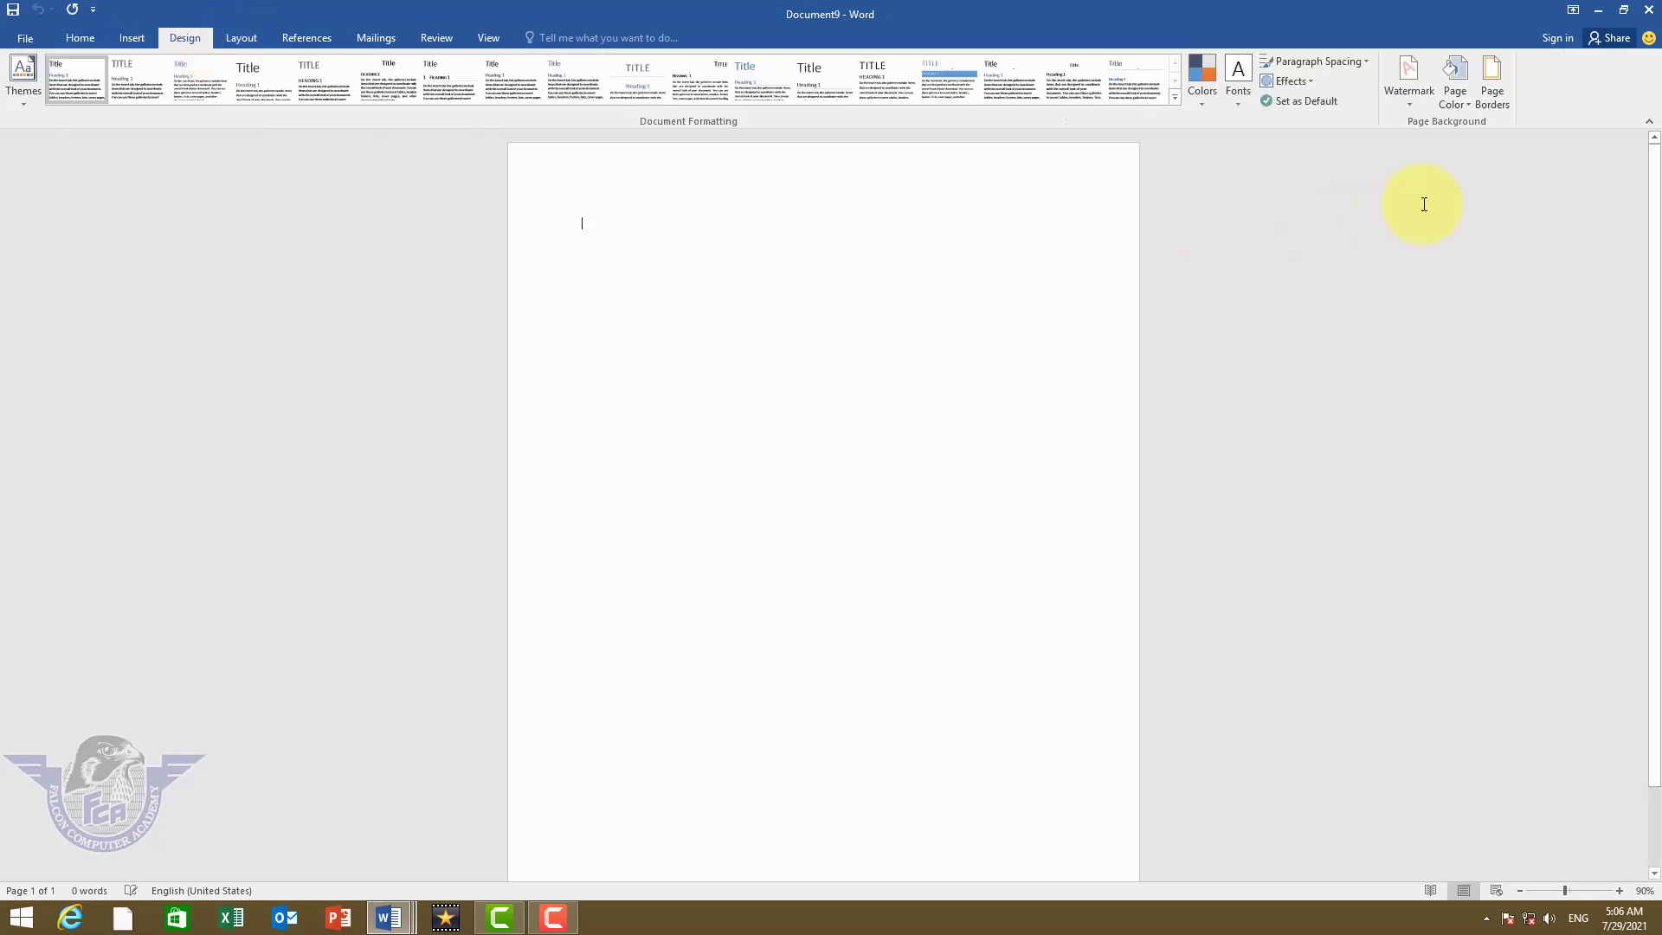
left_click(1408, 86)
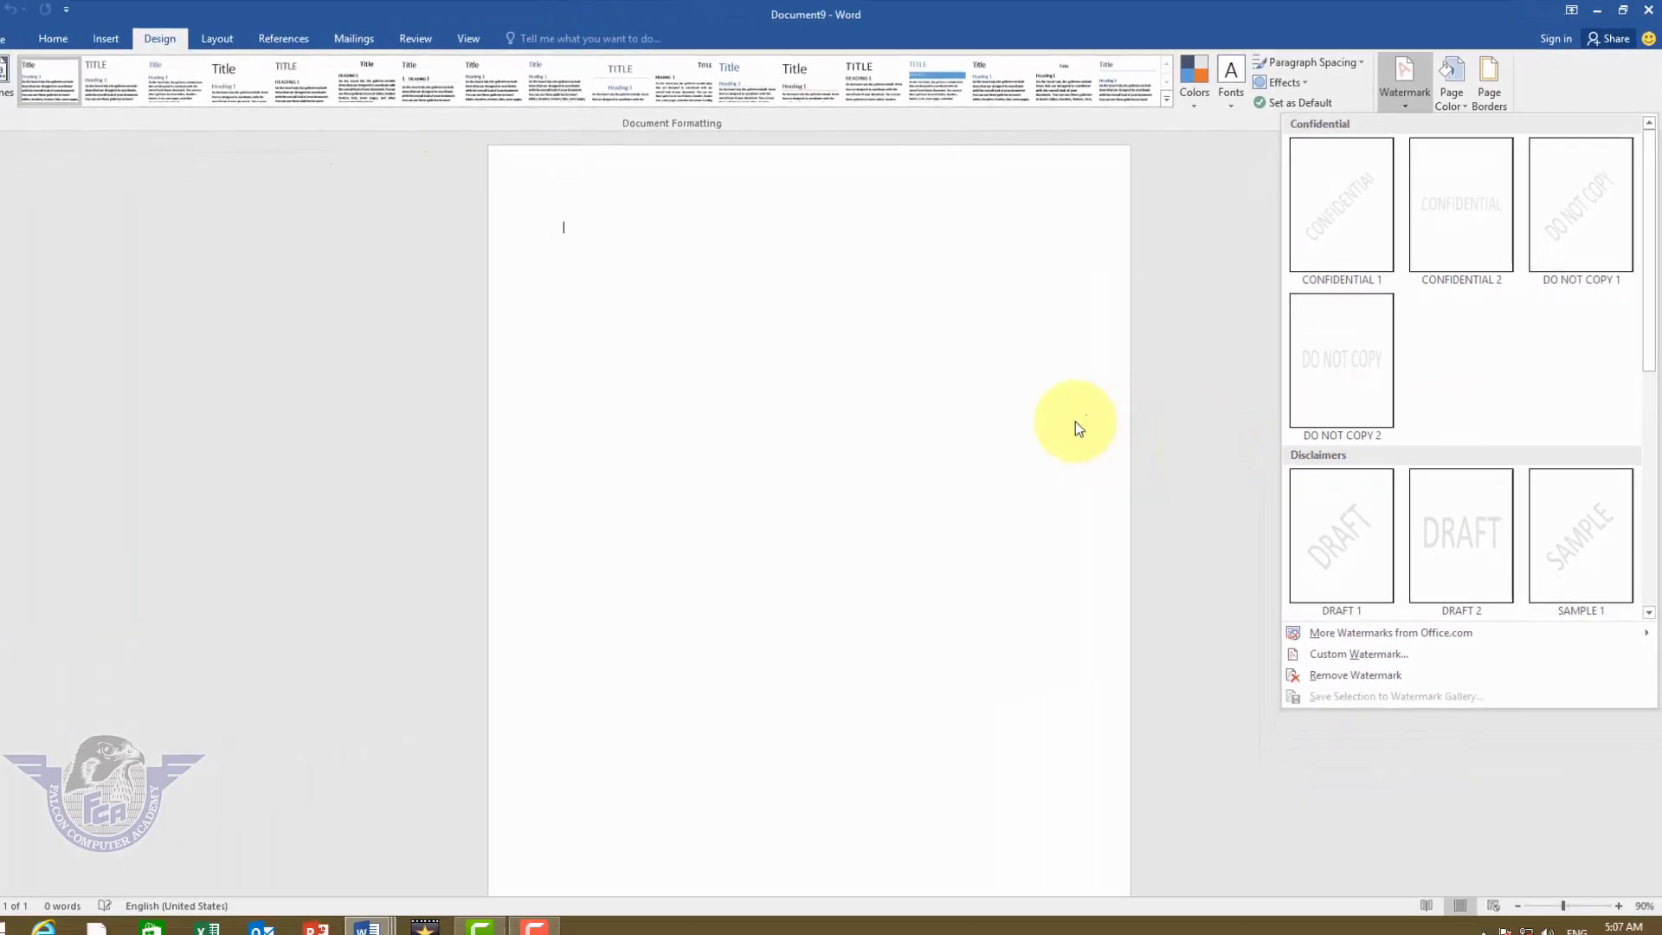
left_click(980, 416)
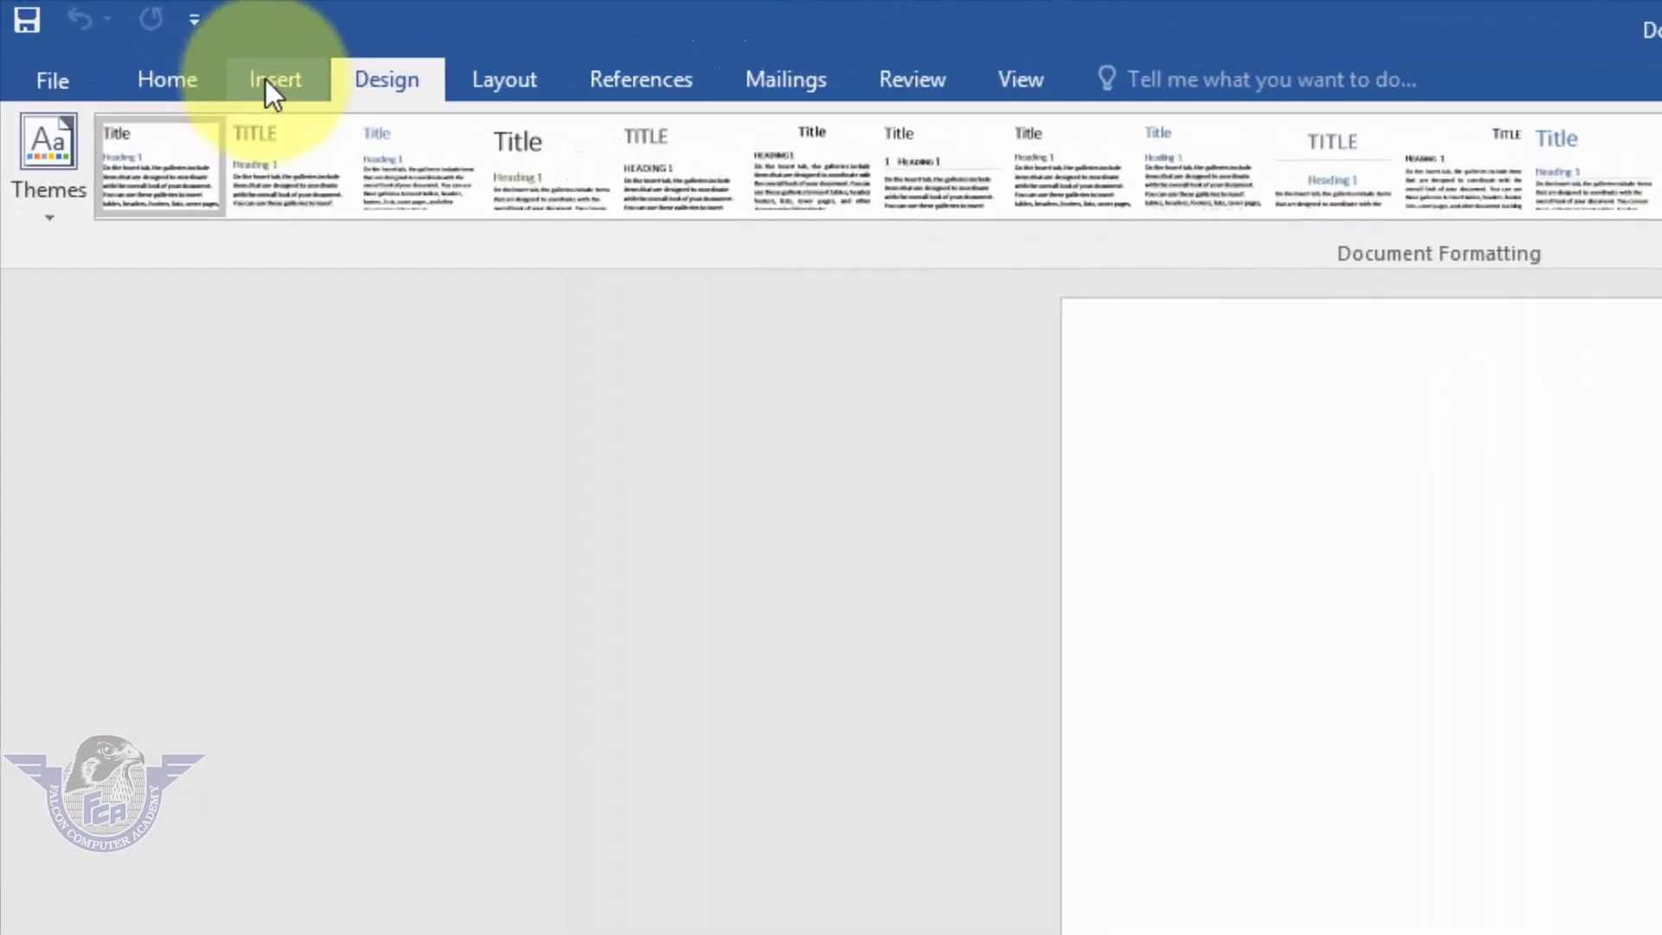
Step: Insert a table with 6 columns and 5 rows through the Insert Table dialog
left_click(132, 37)
left_click(342, 229)
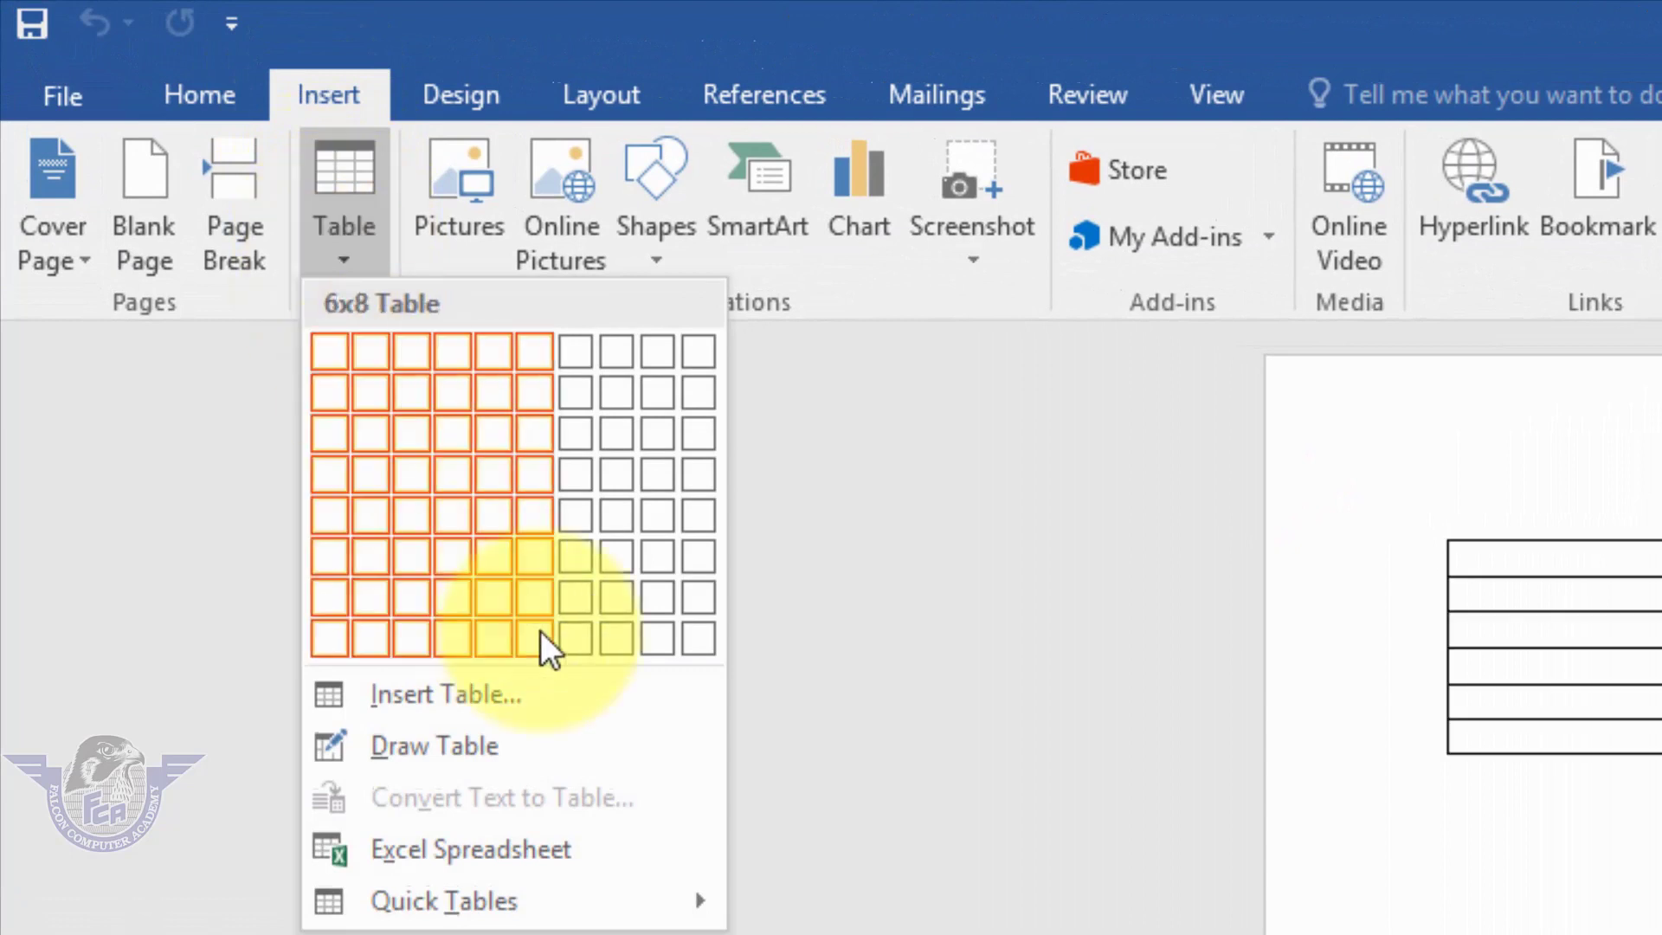
left_click(412, 694)
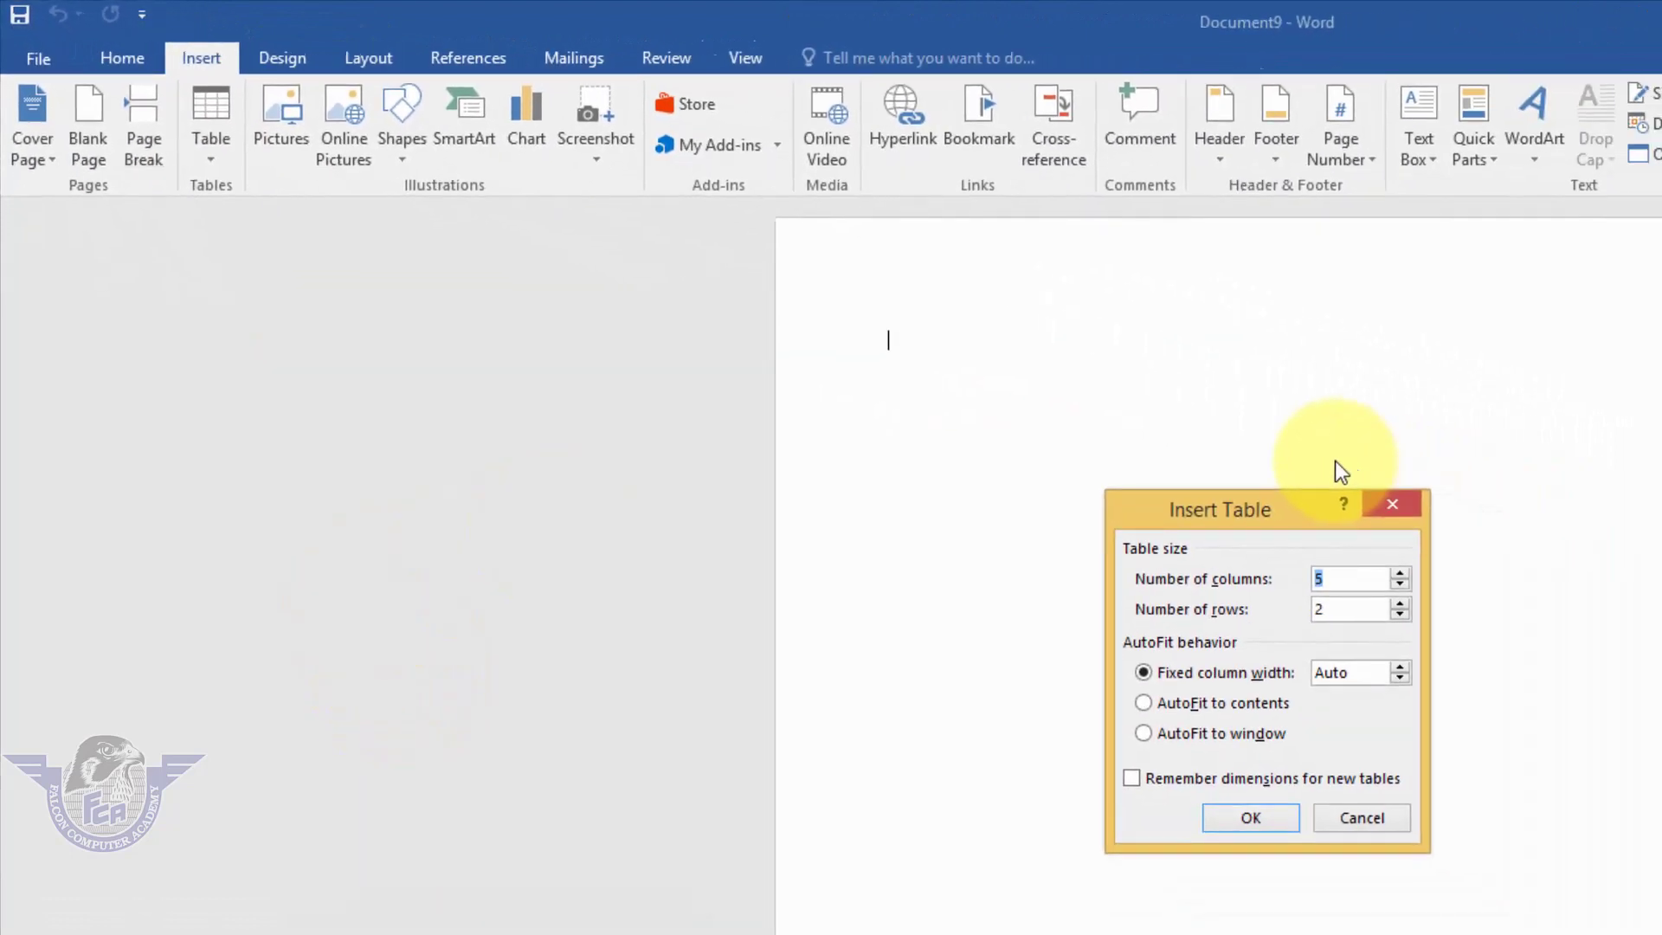
type("6")
key("Tab")
type("5")
key("Return")
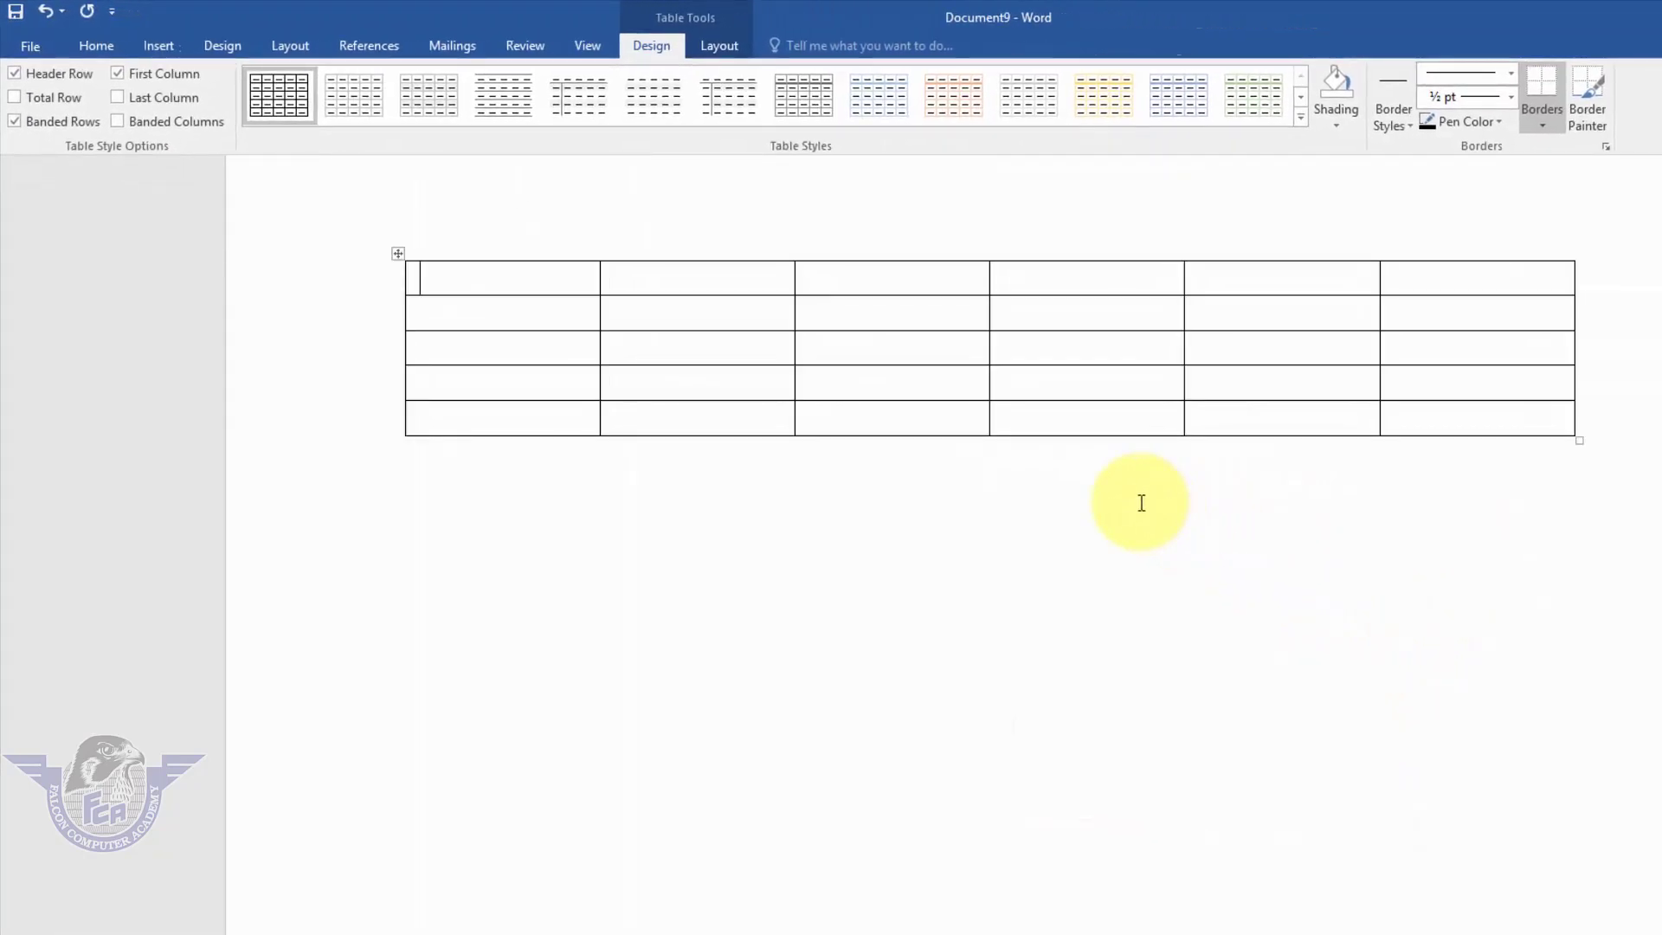
type("name")
Step: Fill in the headers Name, Class, Roll no, Subject, Marks, total and narrow the table to fit them
key("Tab")
type("ss")
key("Tab")
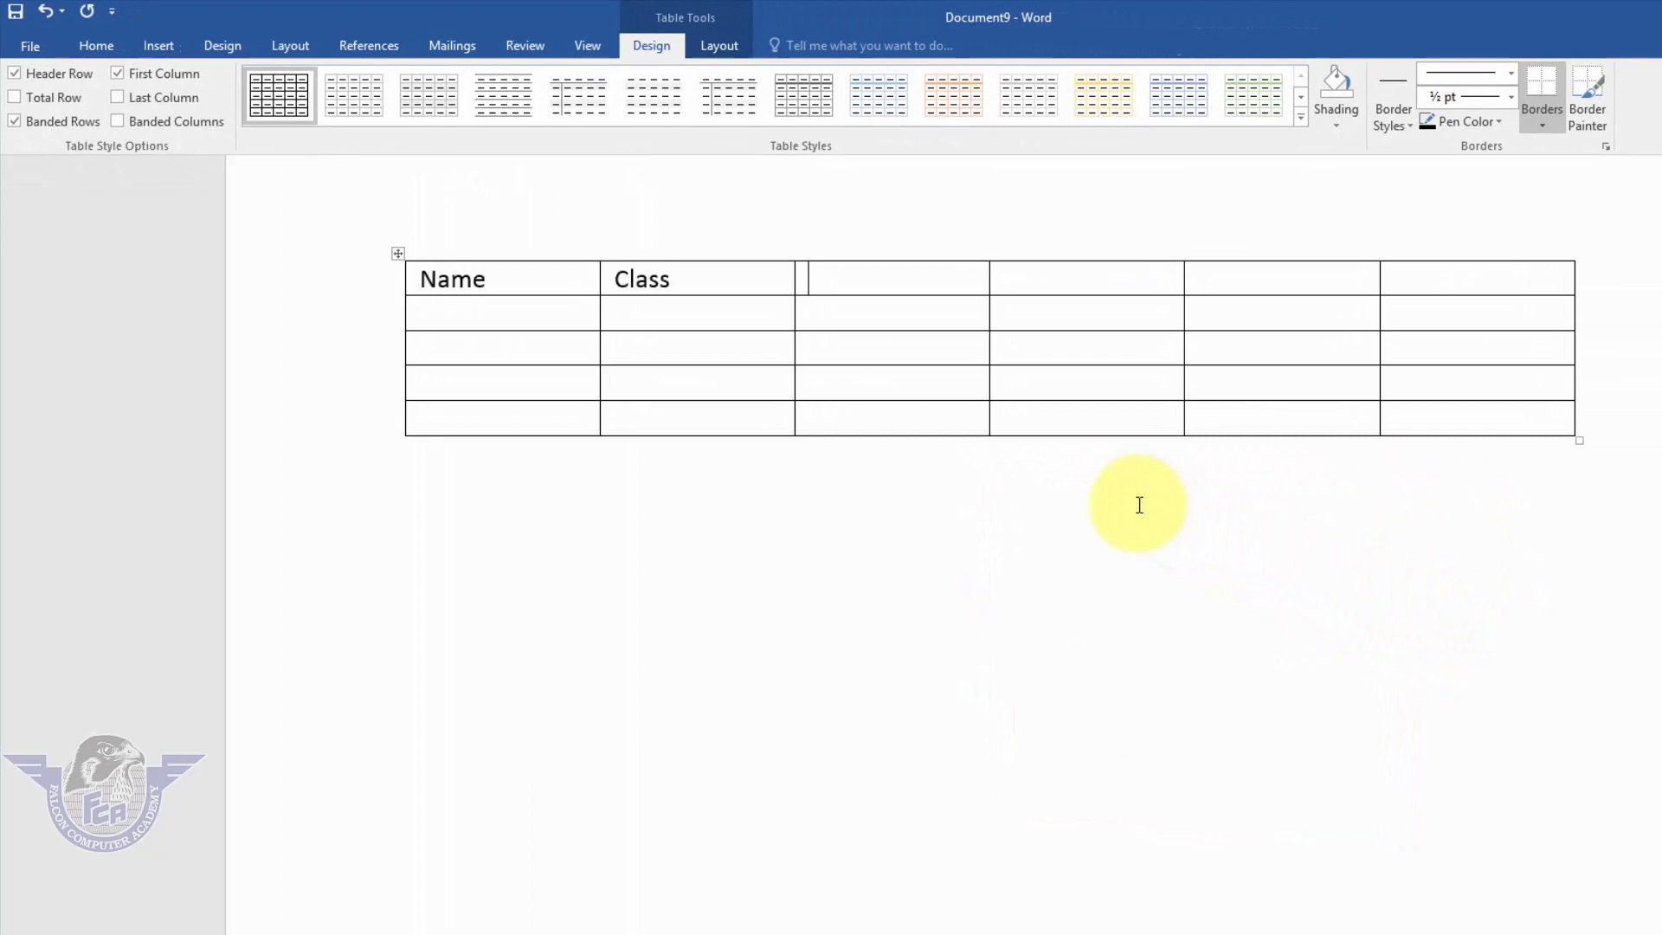
type("Roll no")
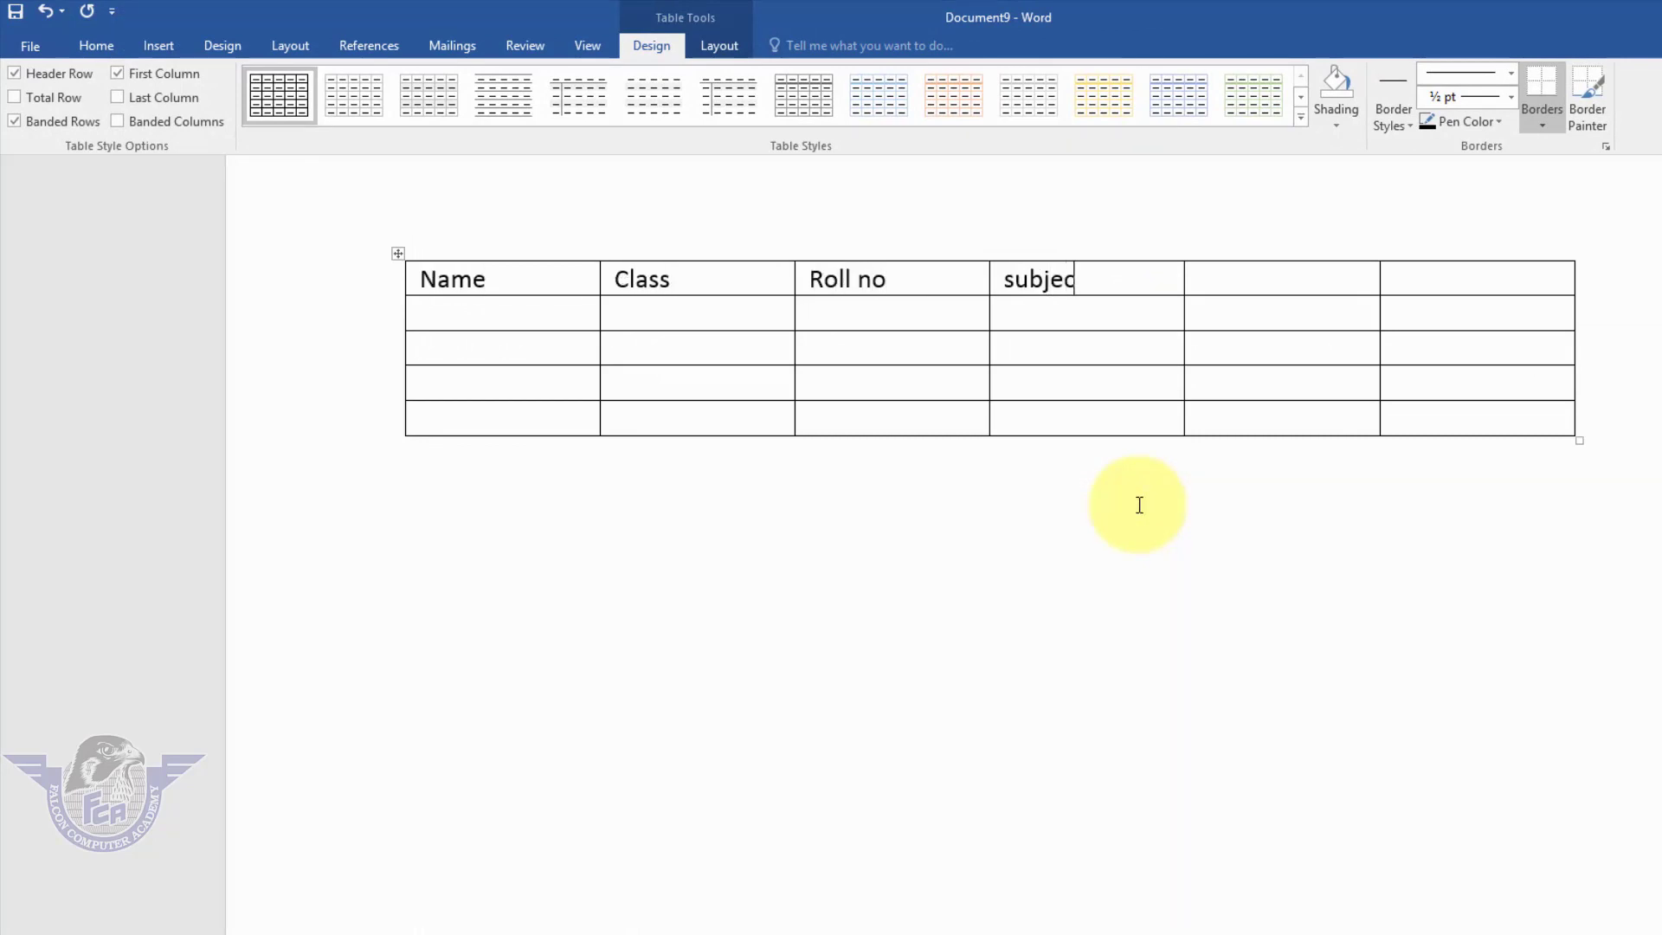
type("t")
key("Tab")
key("Tab")
type("to")
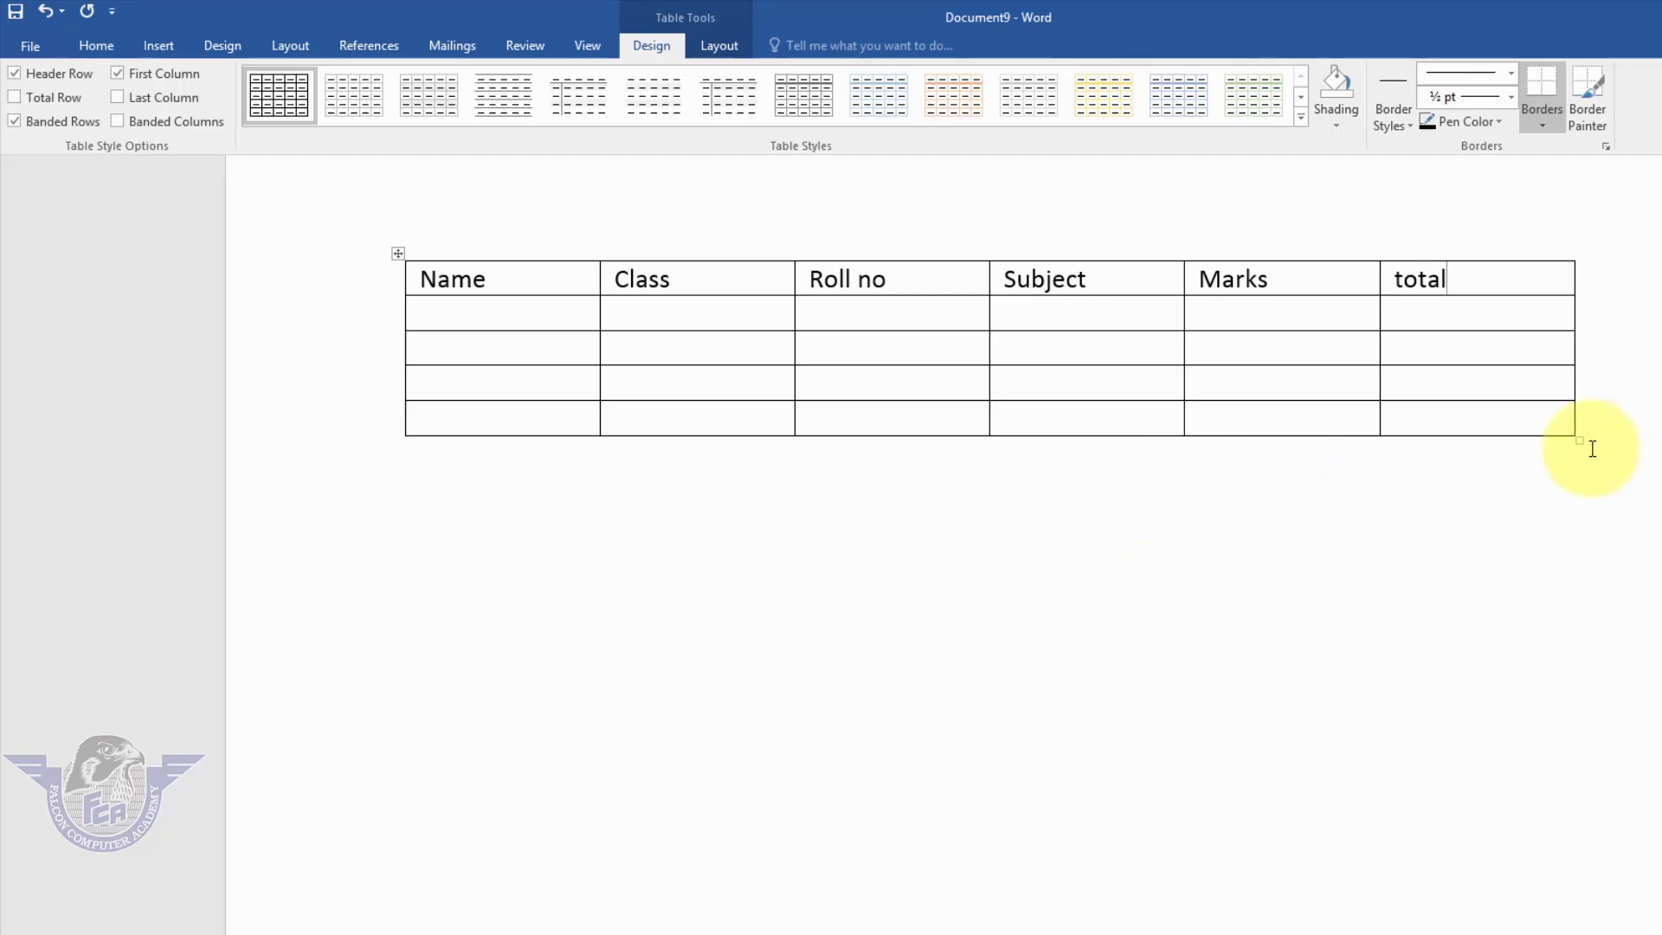
left_click_drag(1578, 440, 1095, 449)
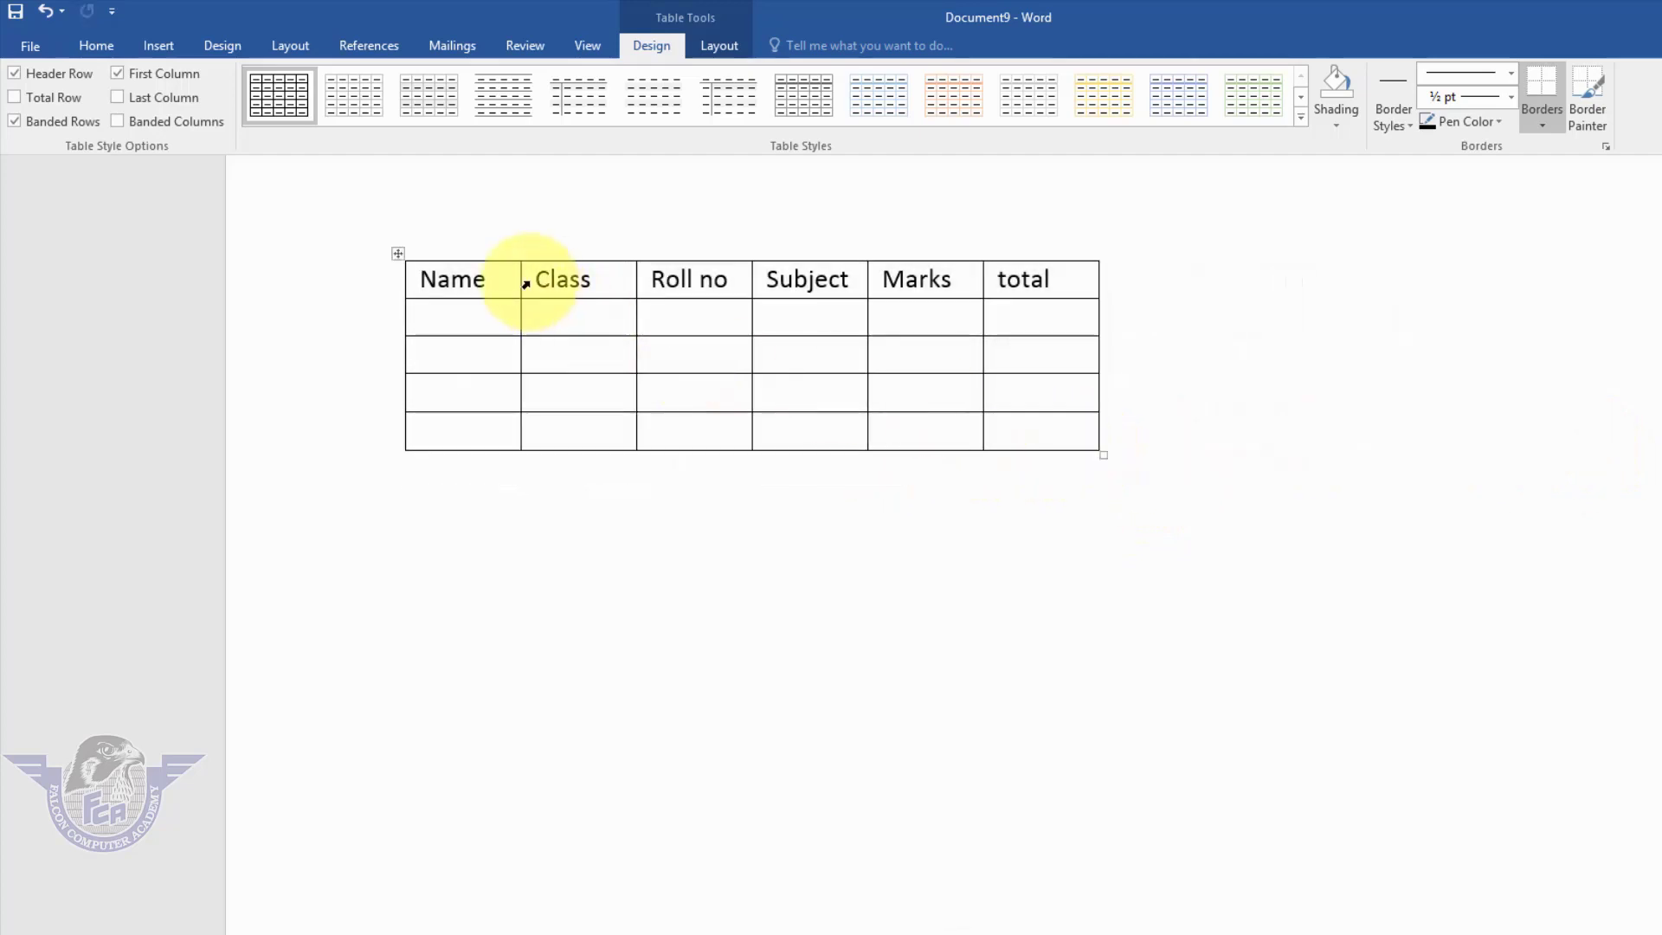
Step: Turn on 0.05" spacing between the table's cells through Cell Margins, then reselect the whole table
left_click(398, 253)
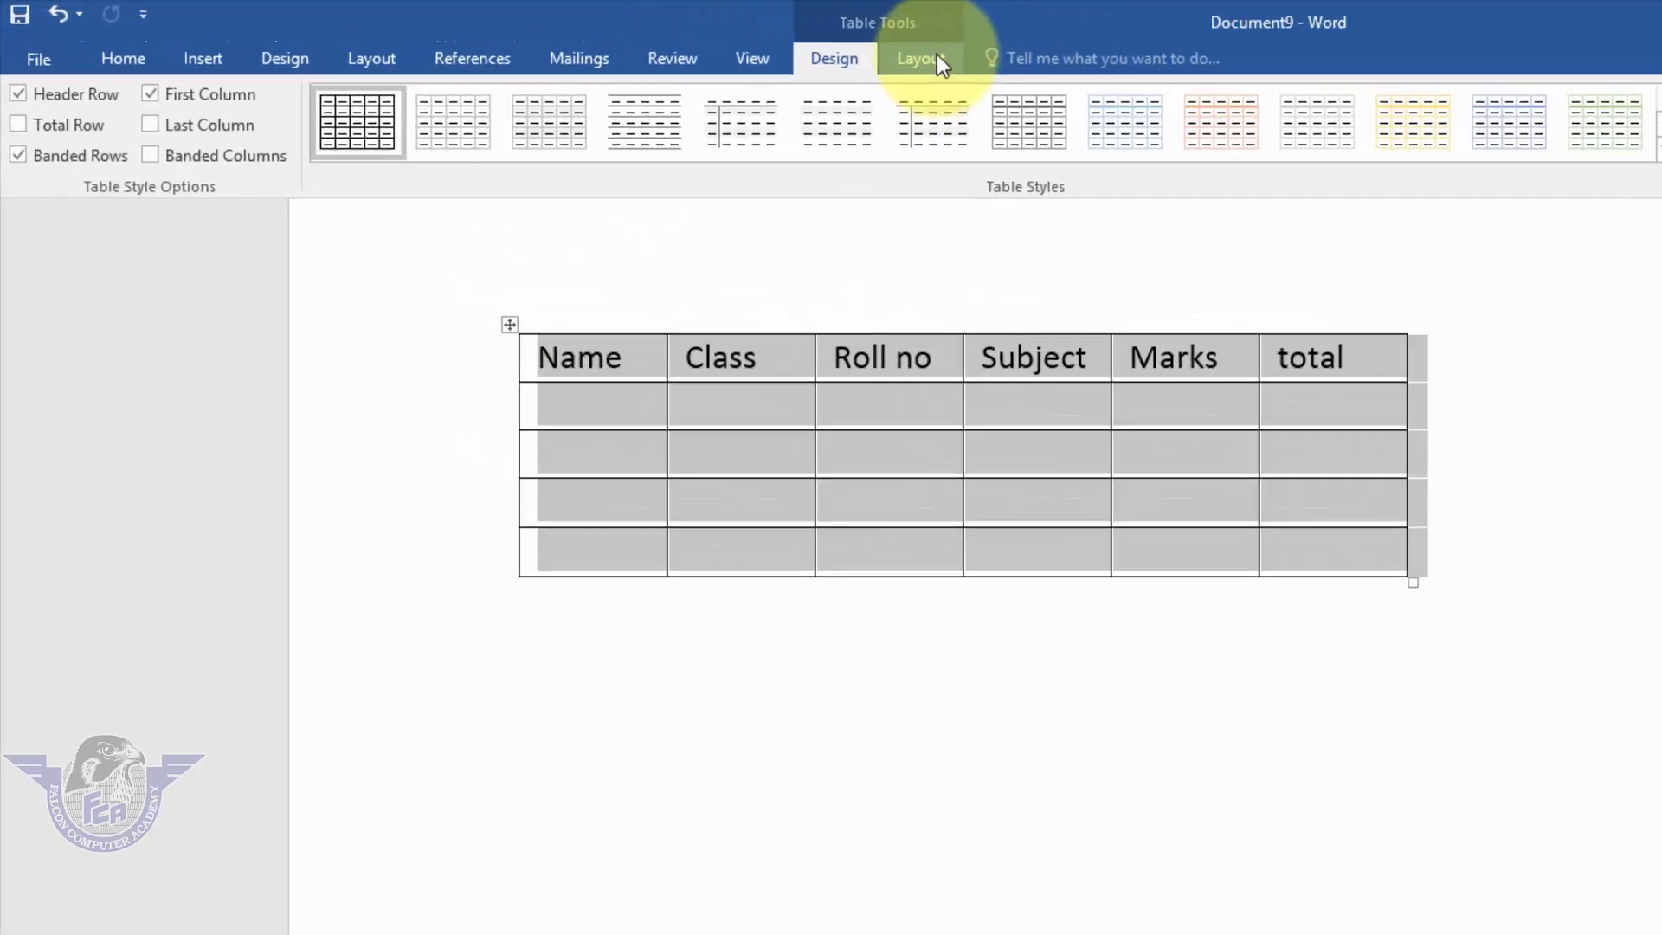
left_click(722, 45)
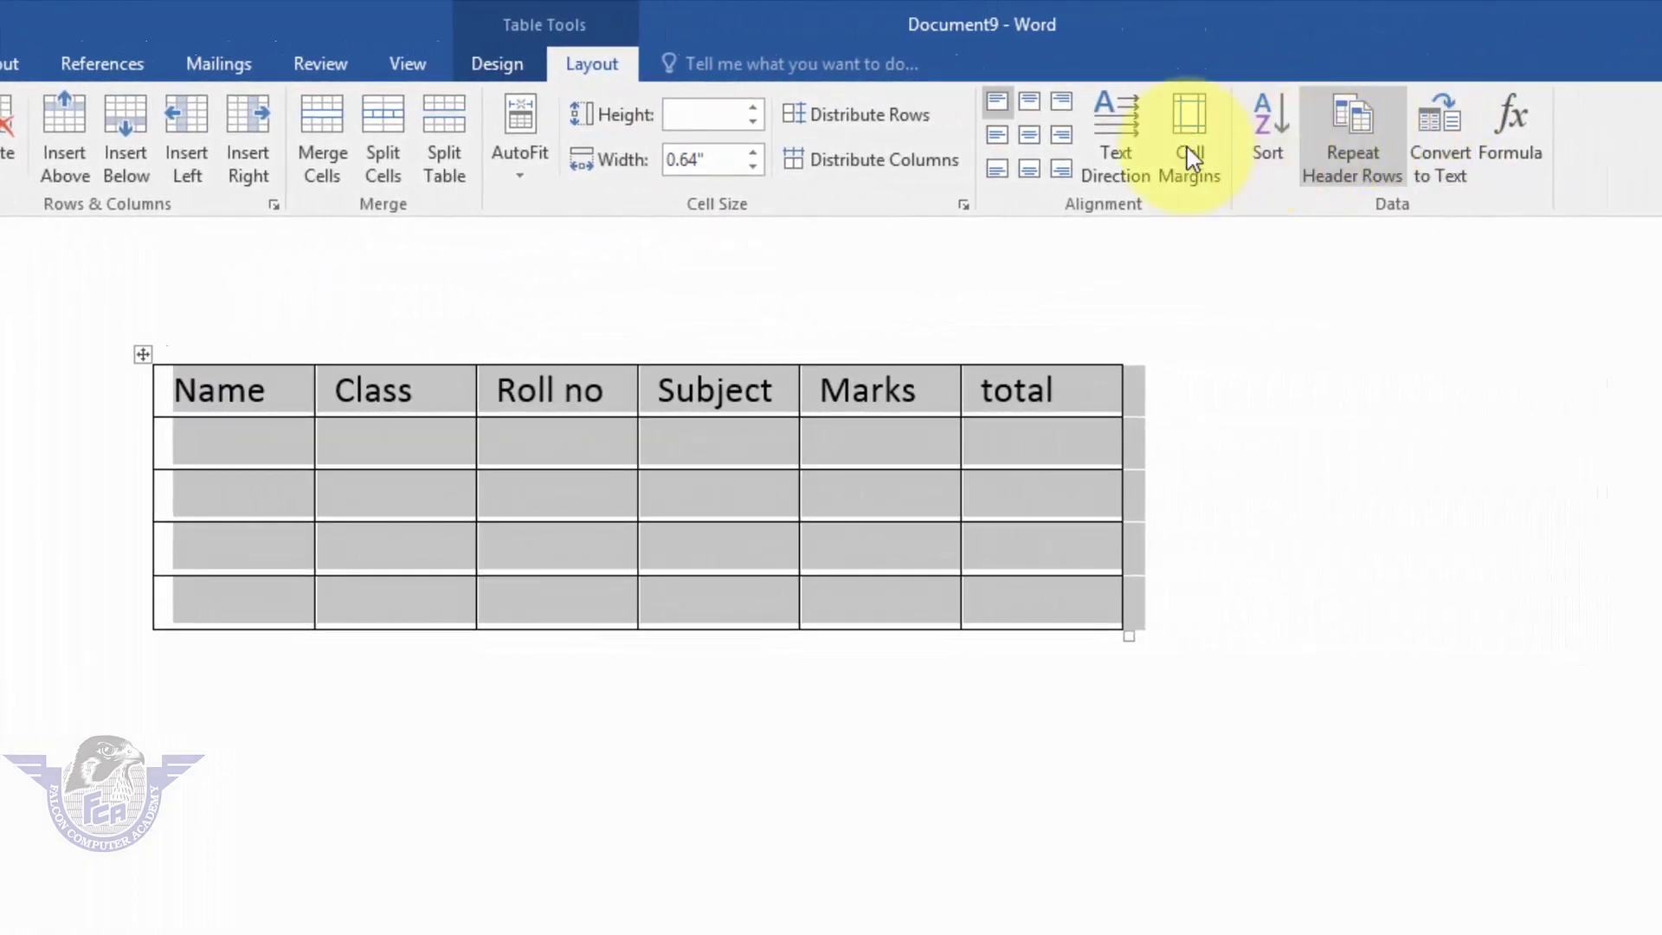
left_click(1190, 164)
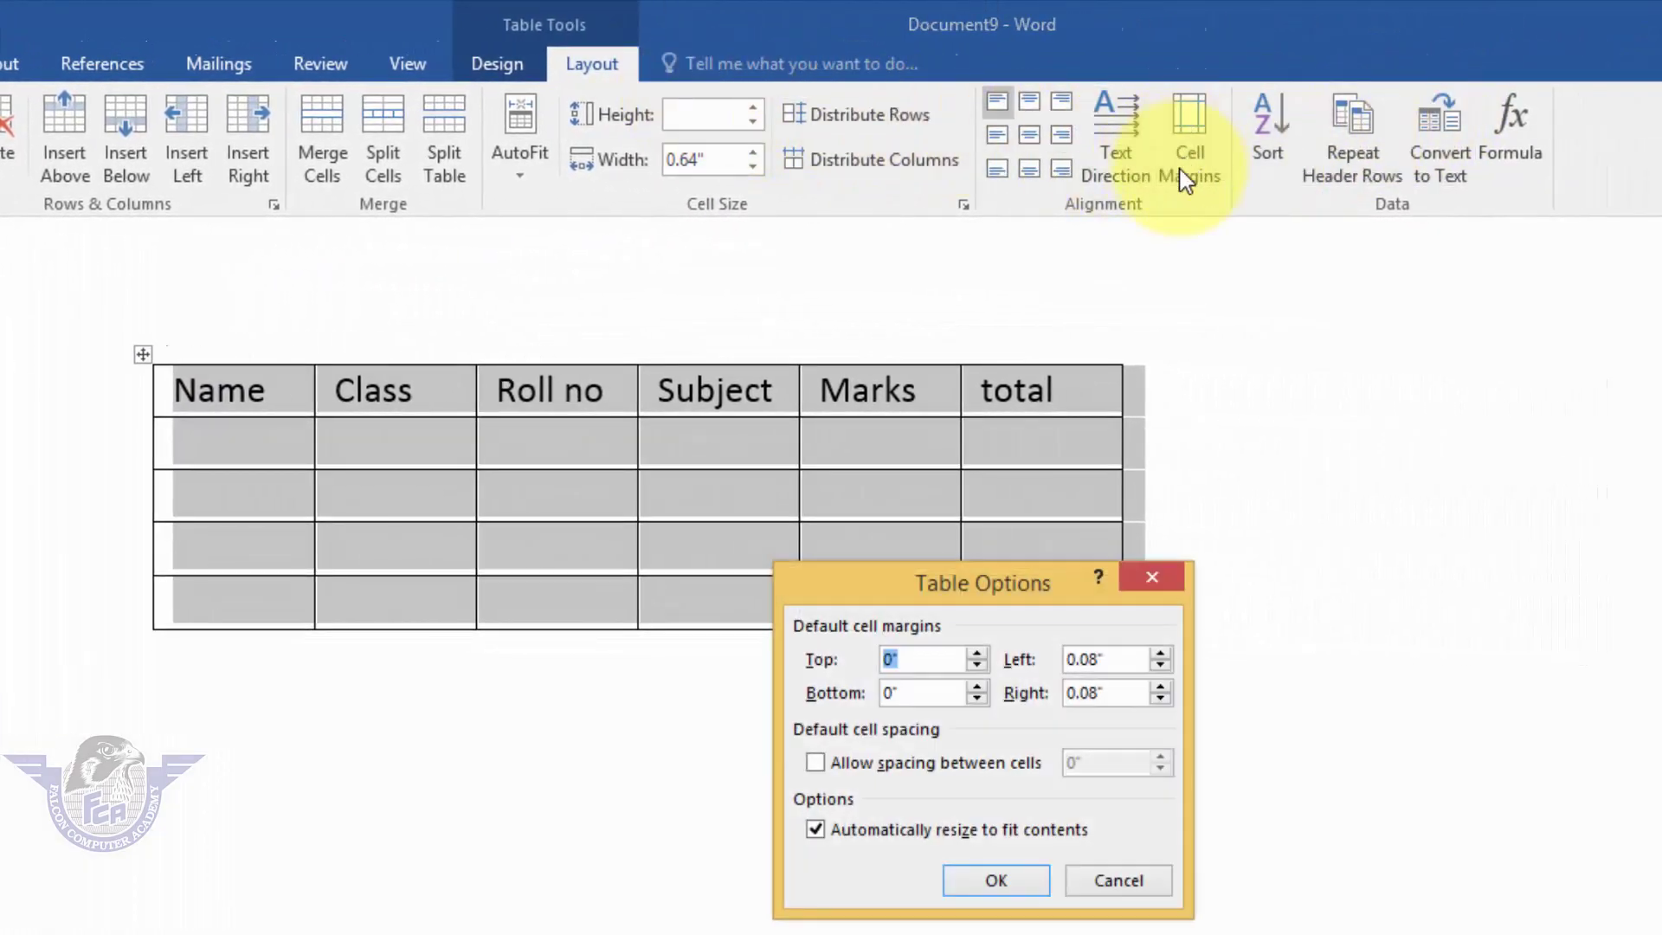
left_click(863, 771)
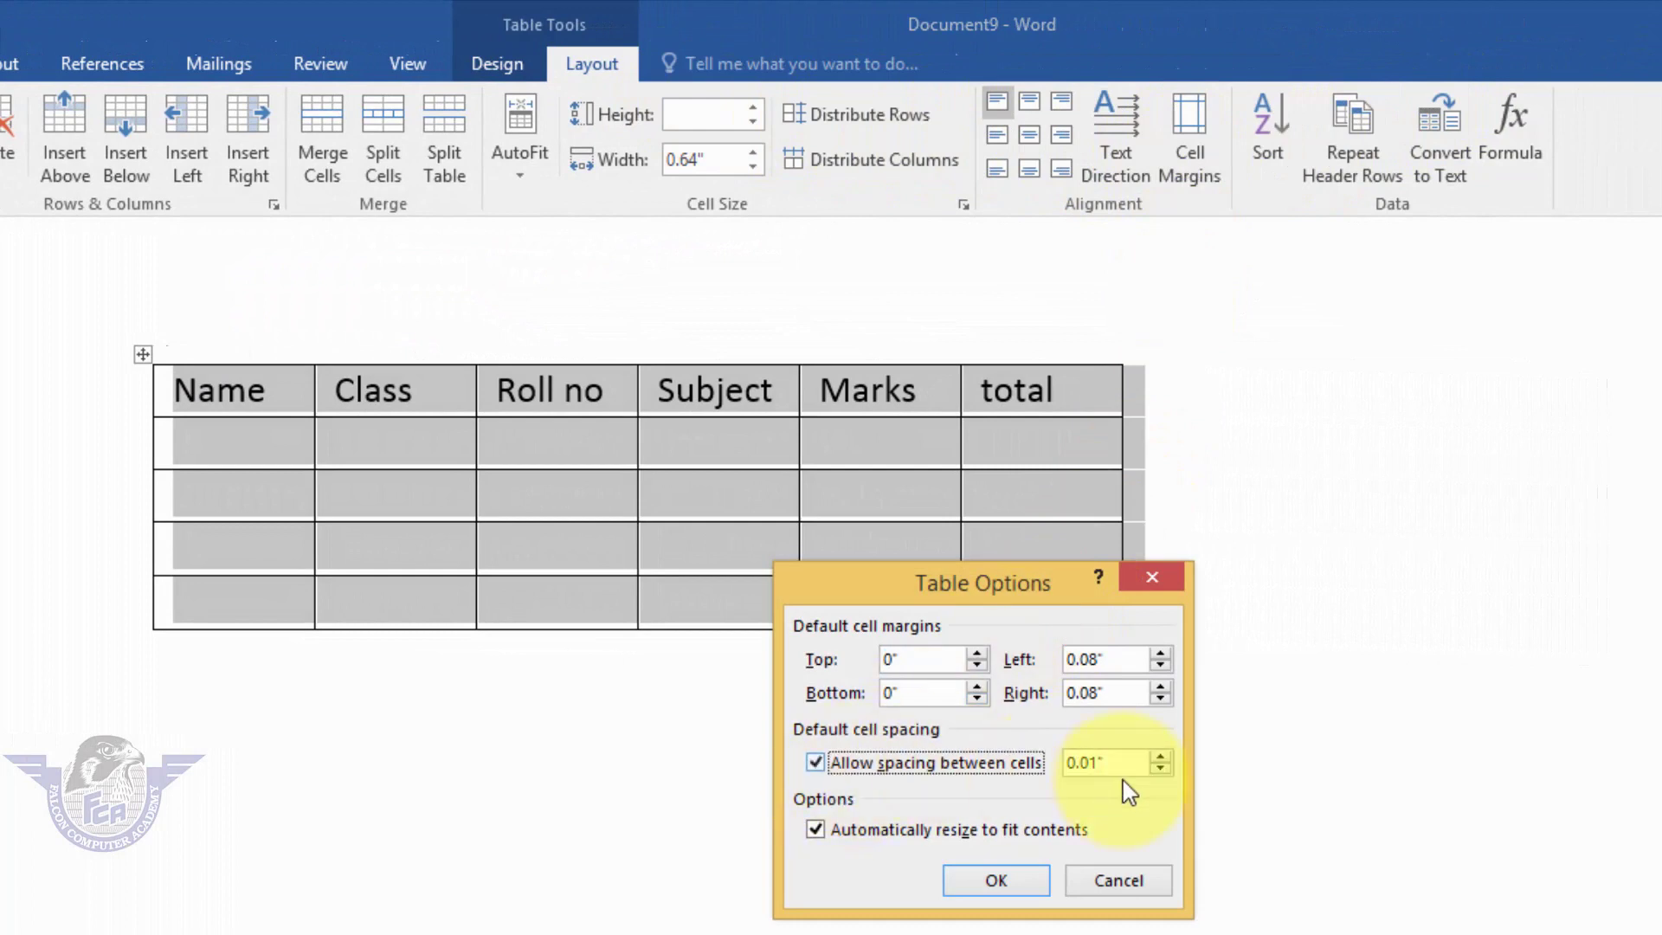
left_click(1004, 875)
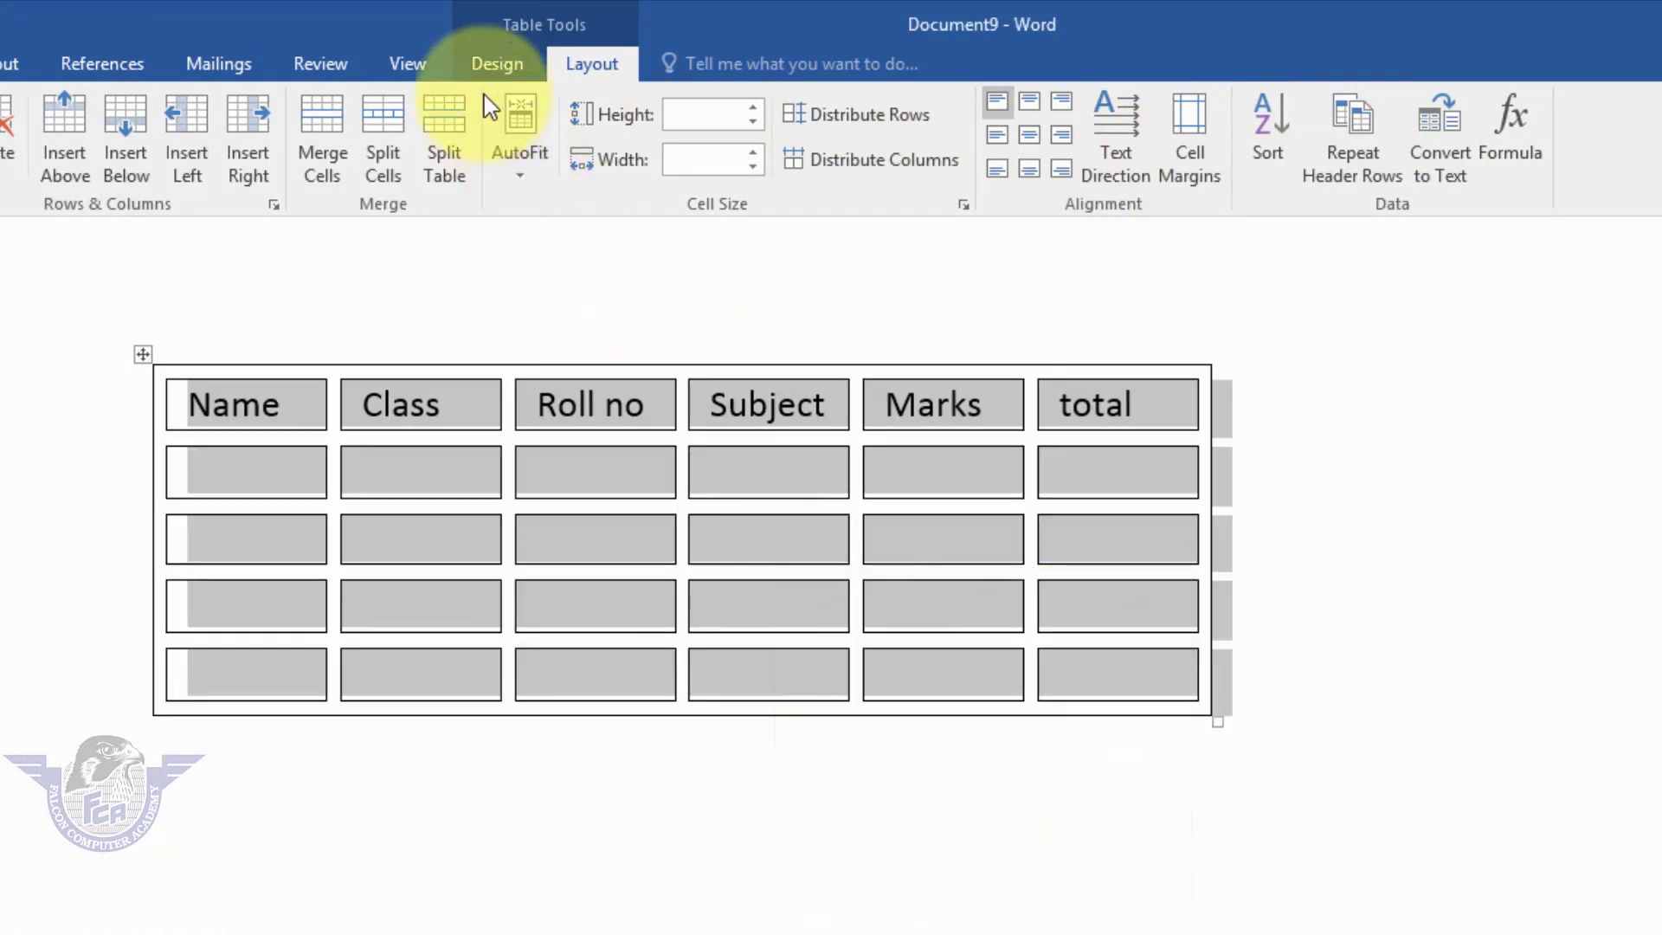
left_click(496, 63)
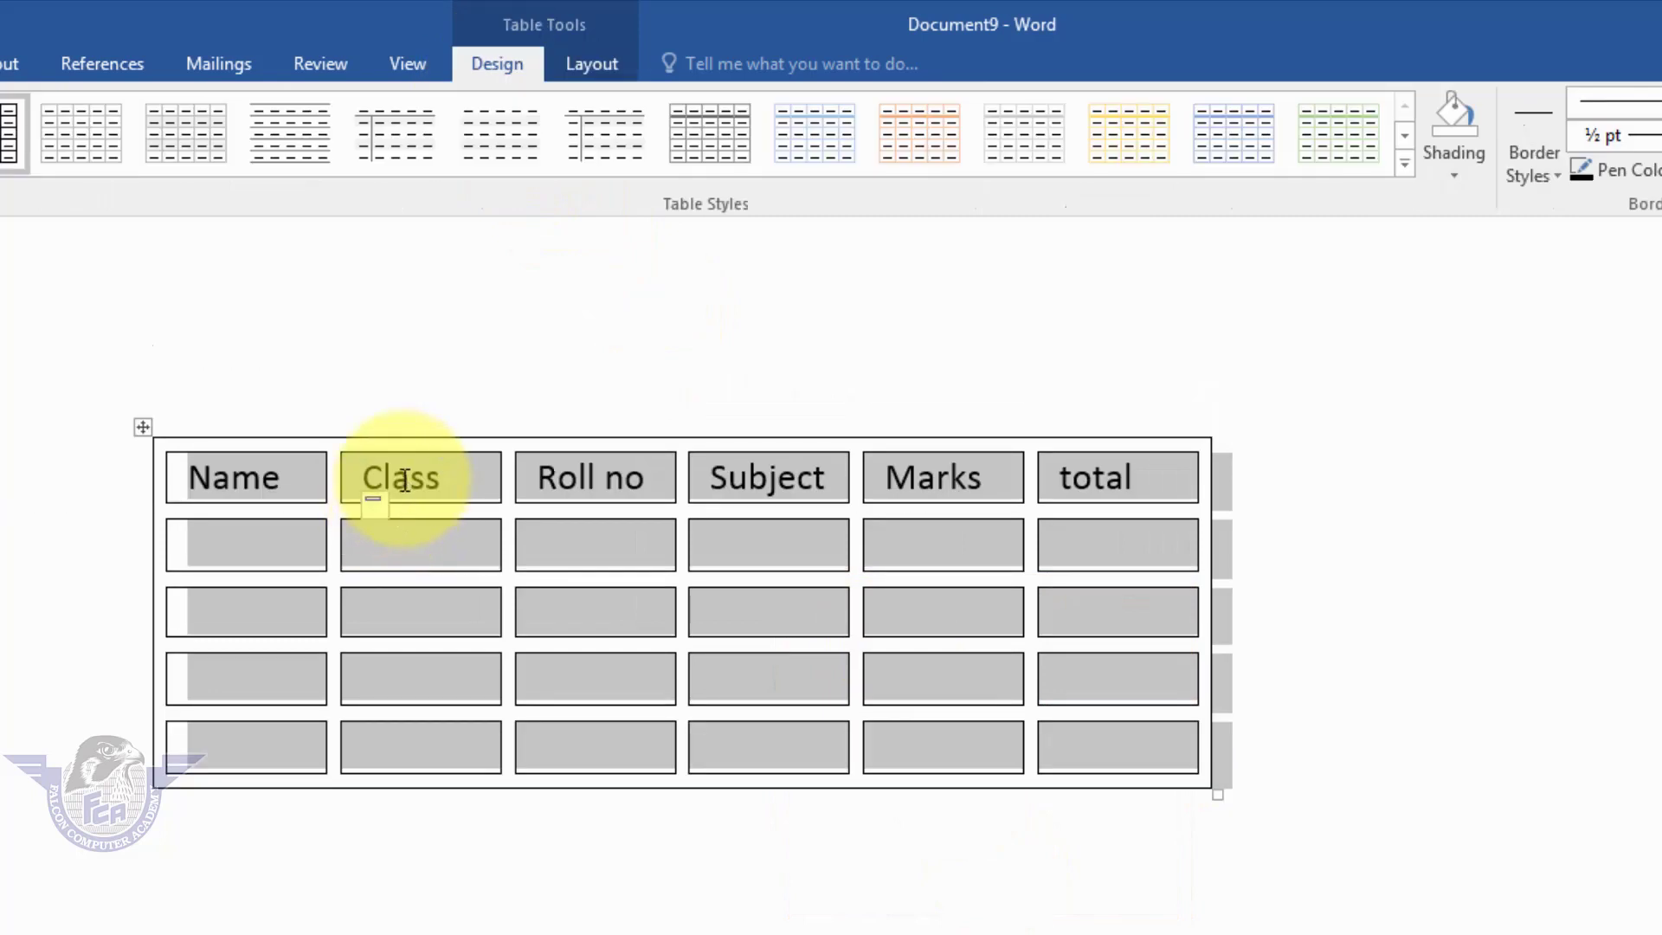
left_click(411, 481)
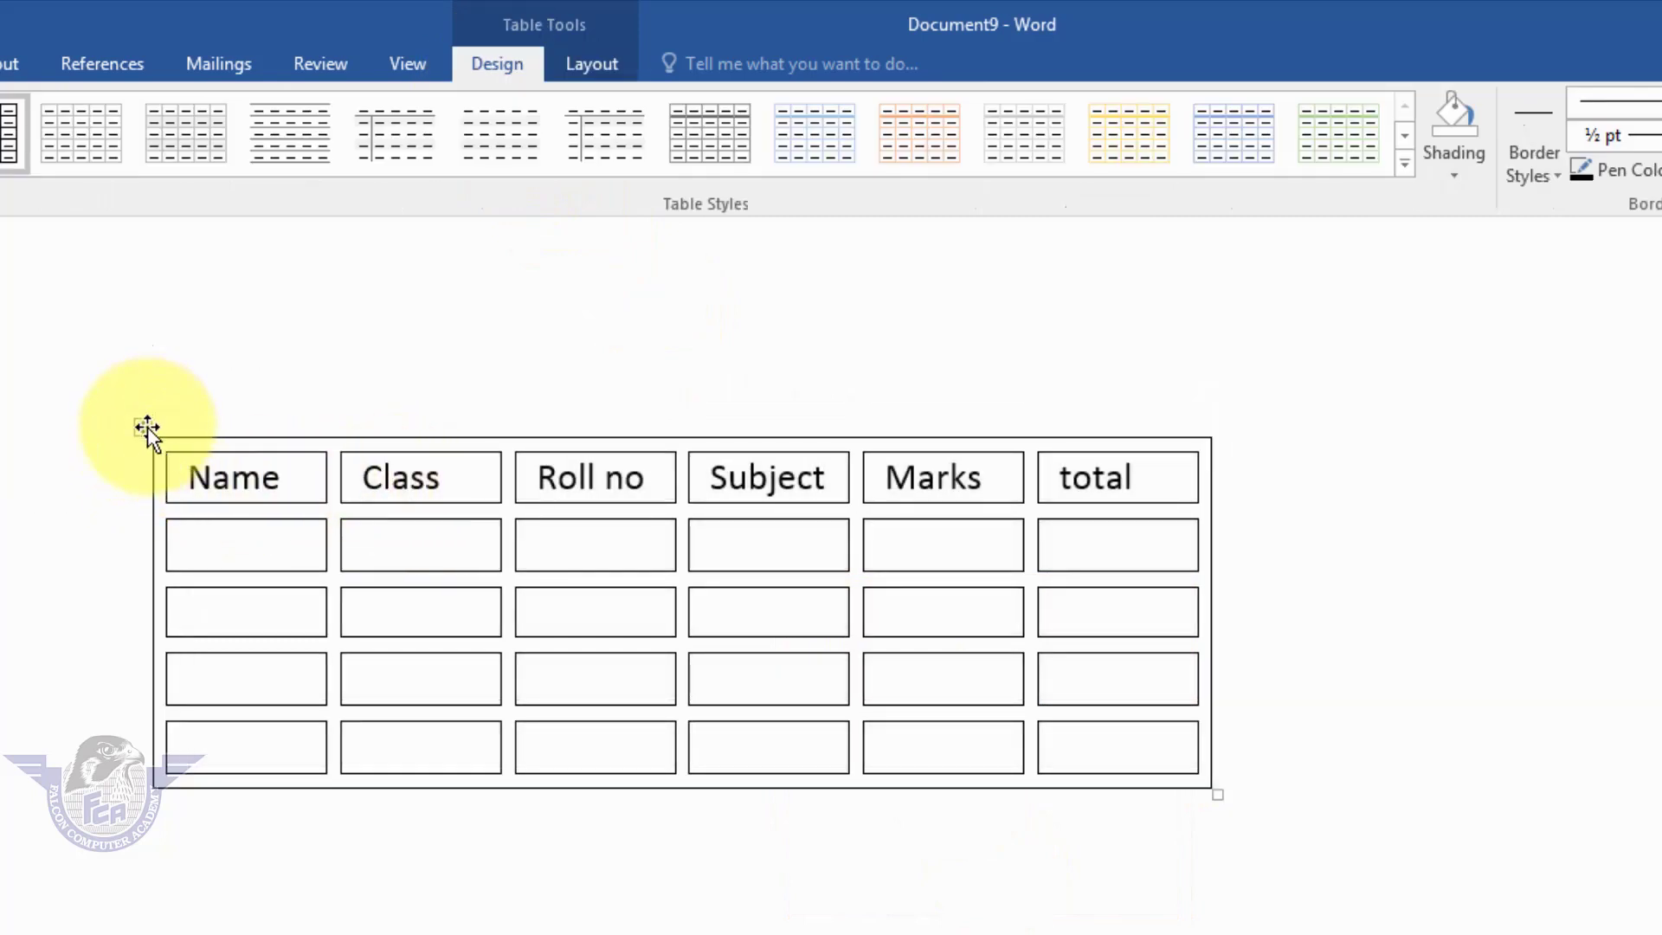
left_click(146, 428)
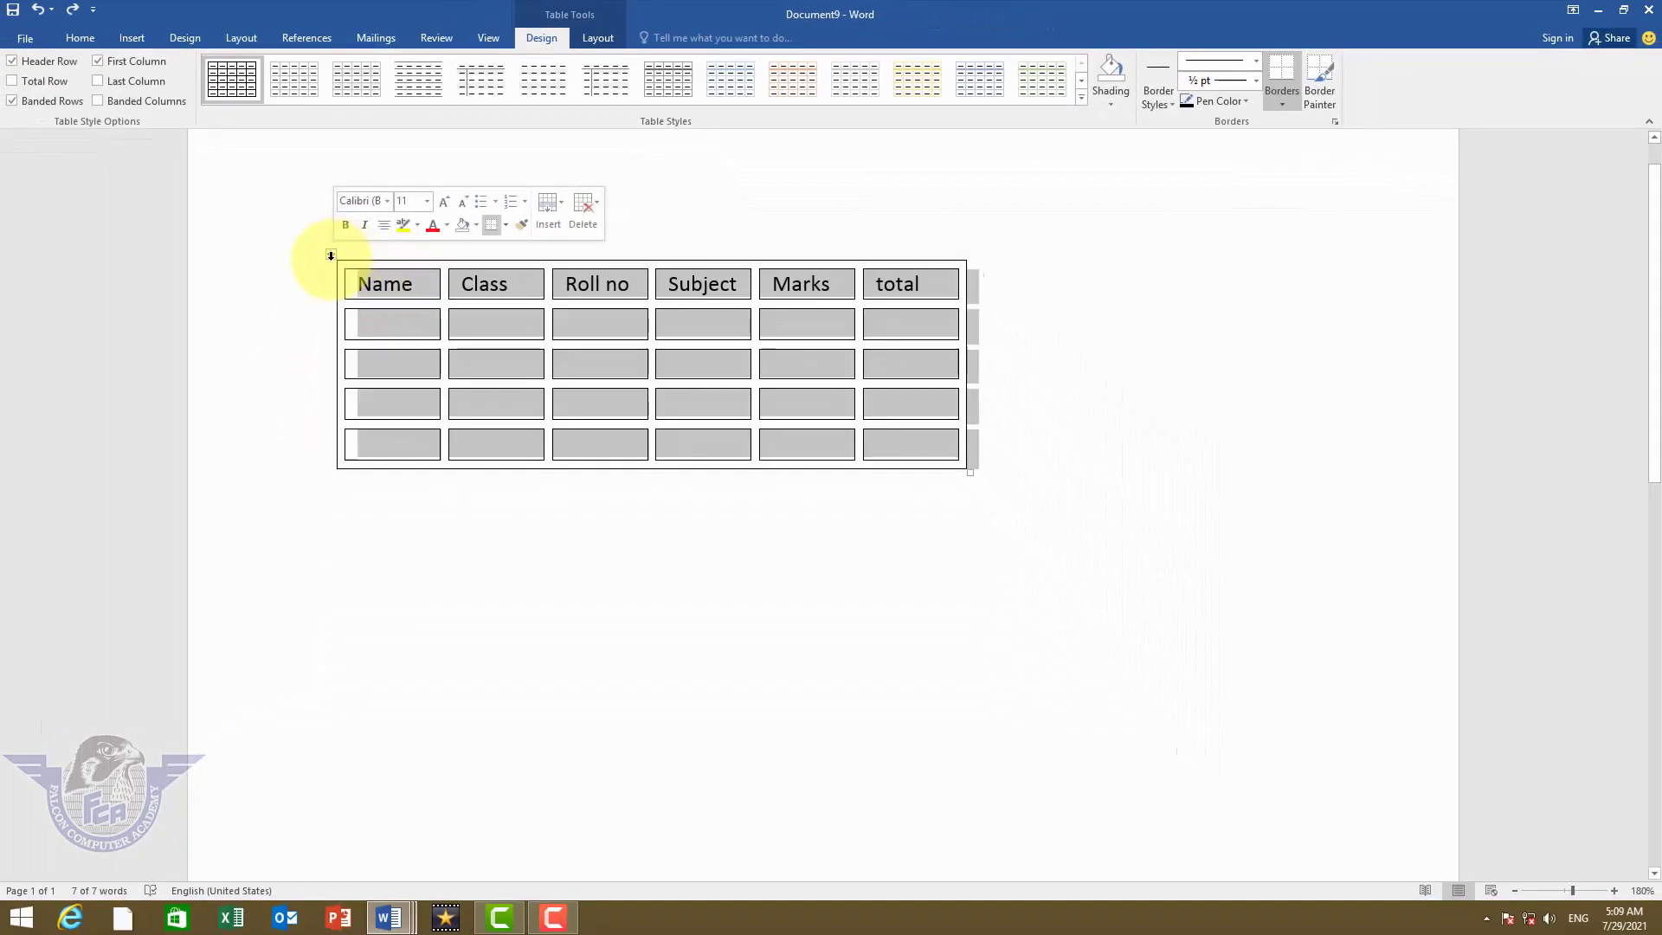
Step: Save the selected table to the Quick Part gallery as 'result sheet', filed under the Tables gallery
left_click(331, 255)
left_click(331, 254)
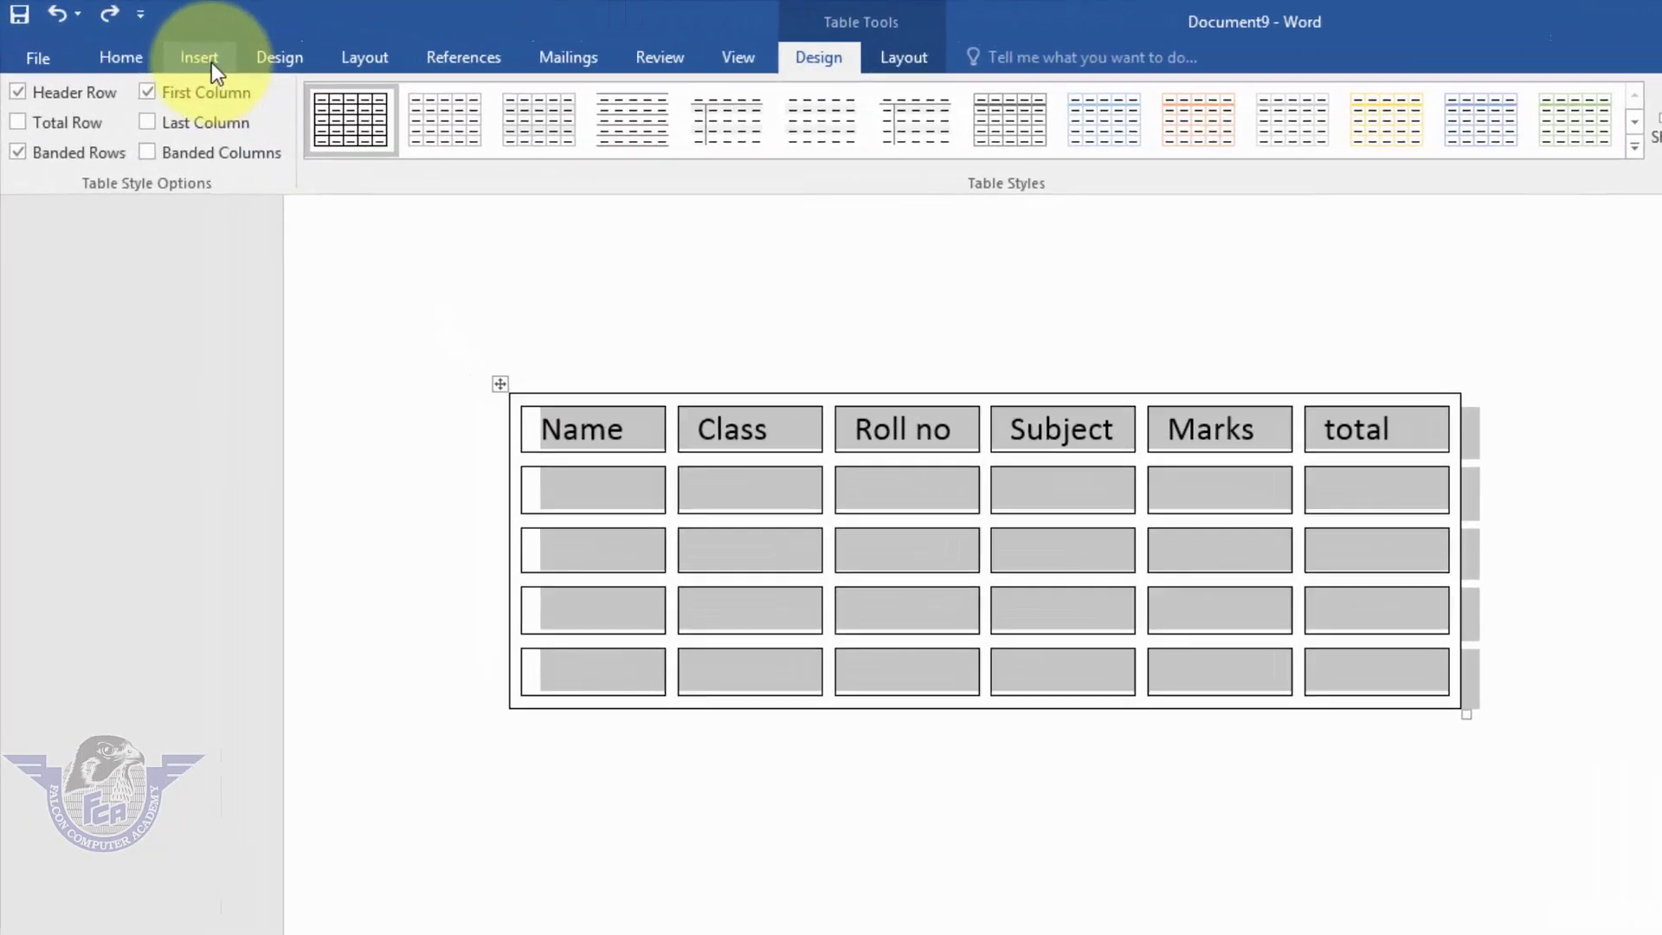
left_click(138, 38)
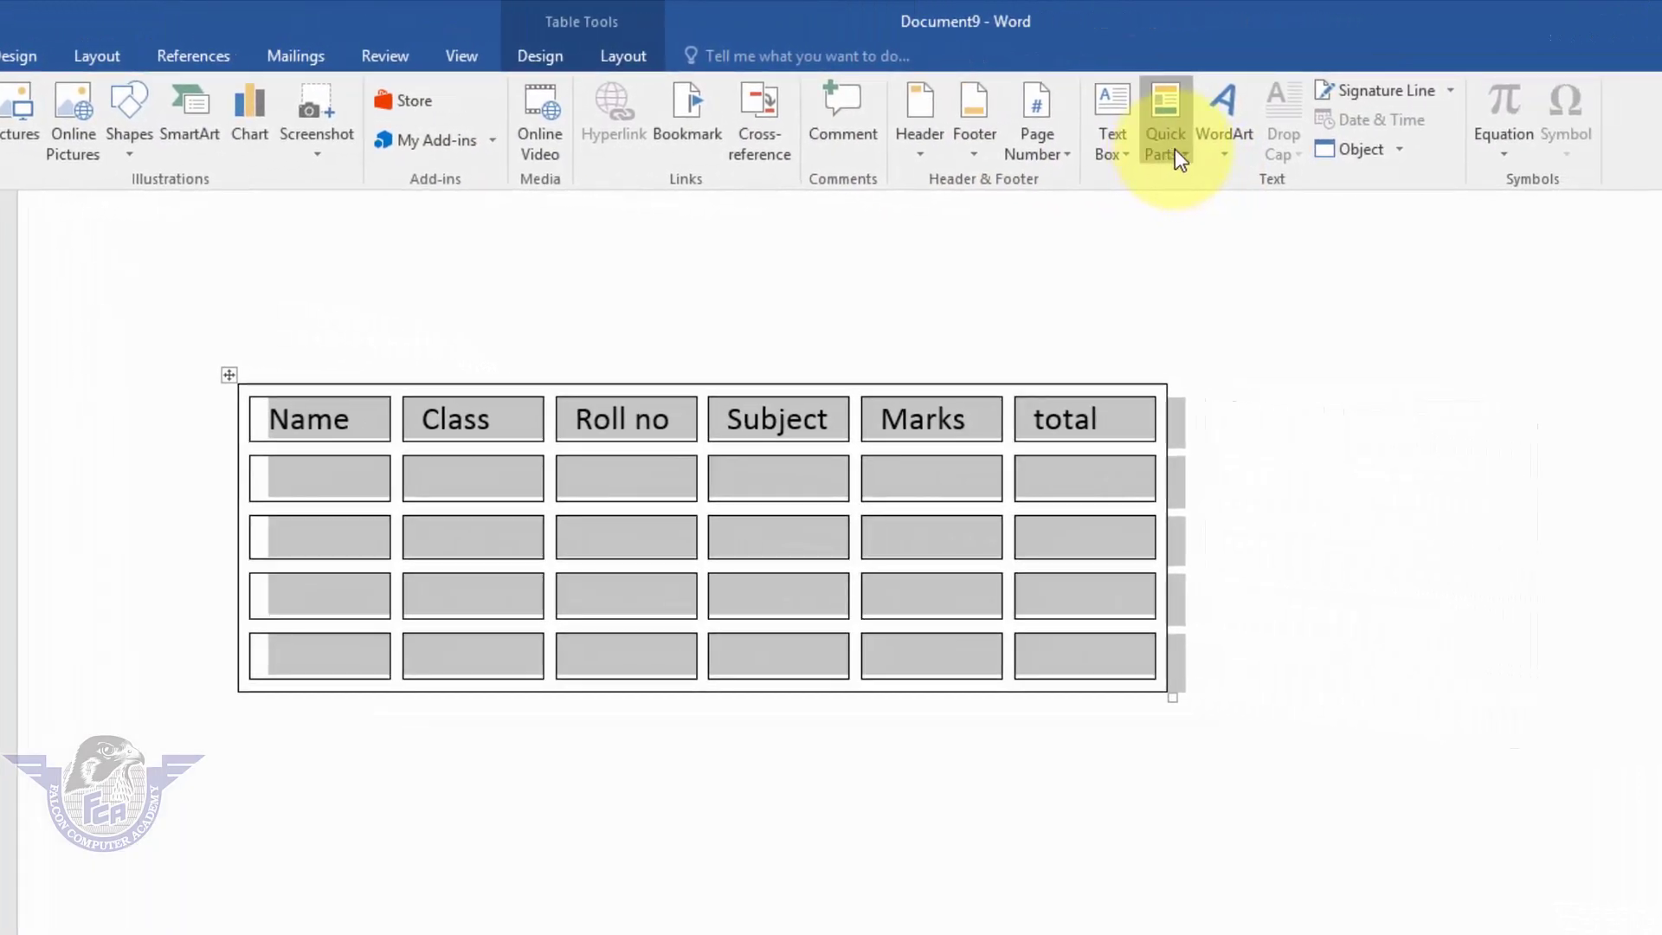
left_click(1176, 151)
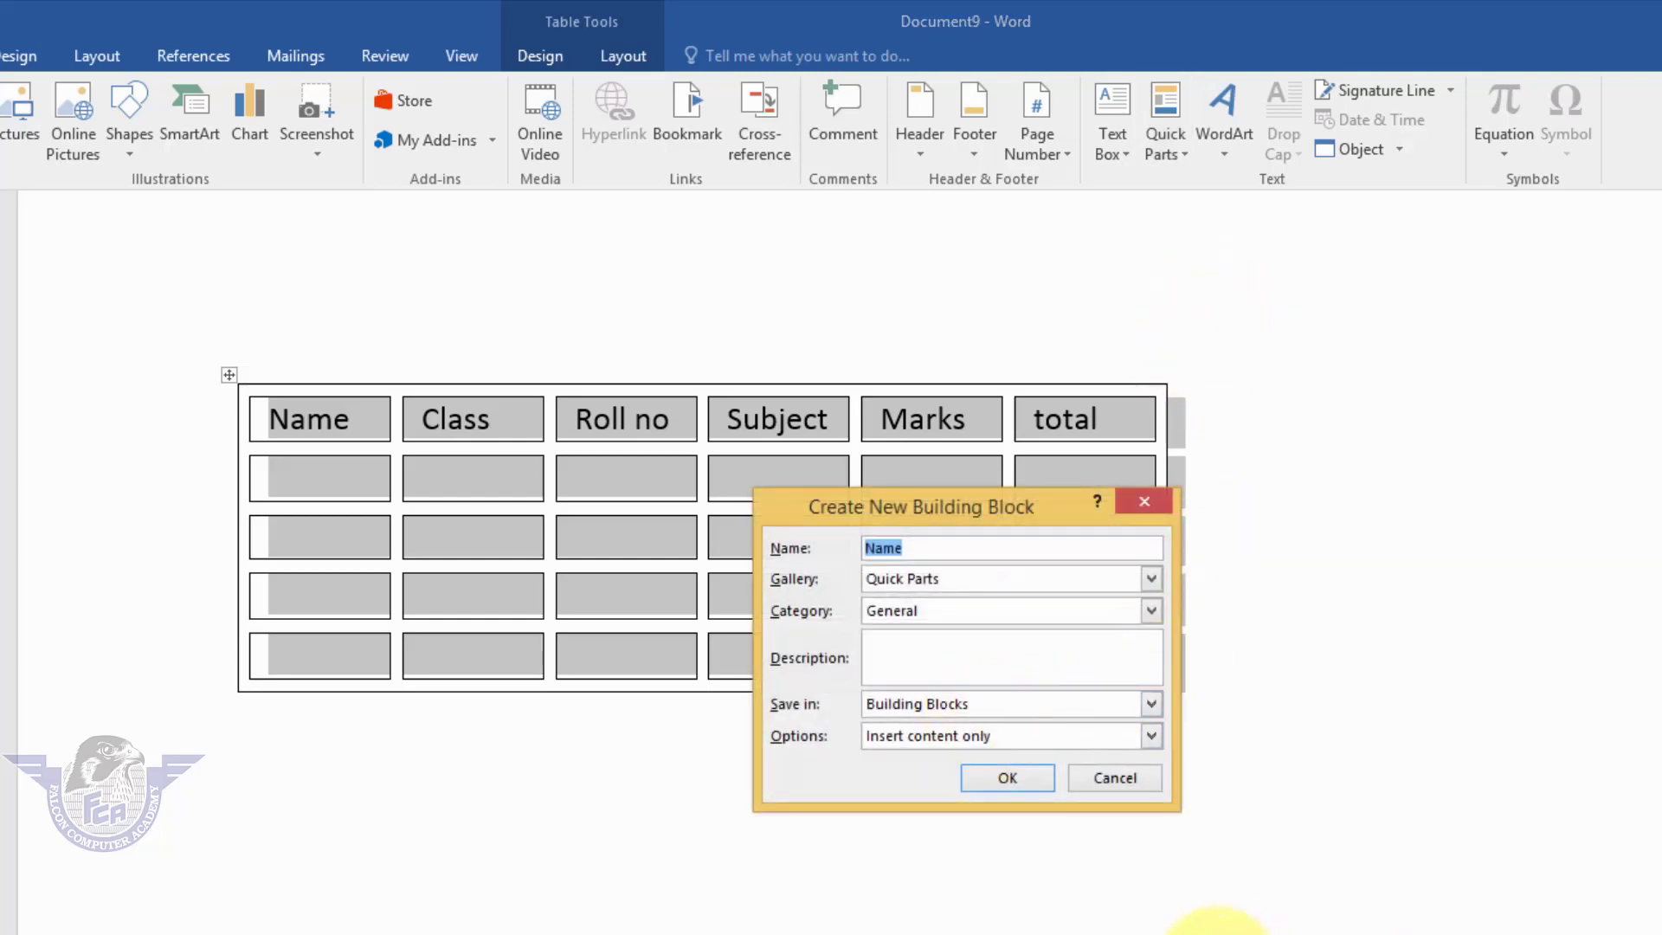
left_click_drag(933, 544, 842, 547)
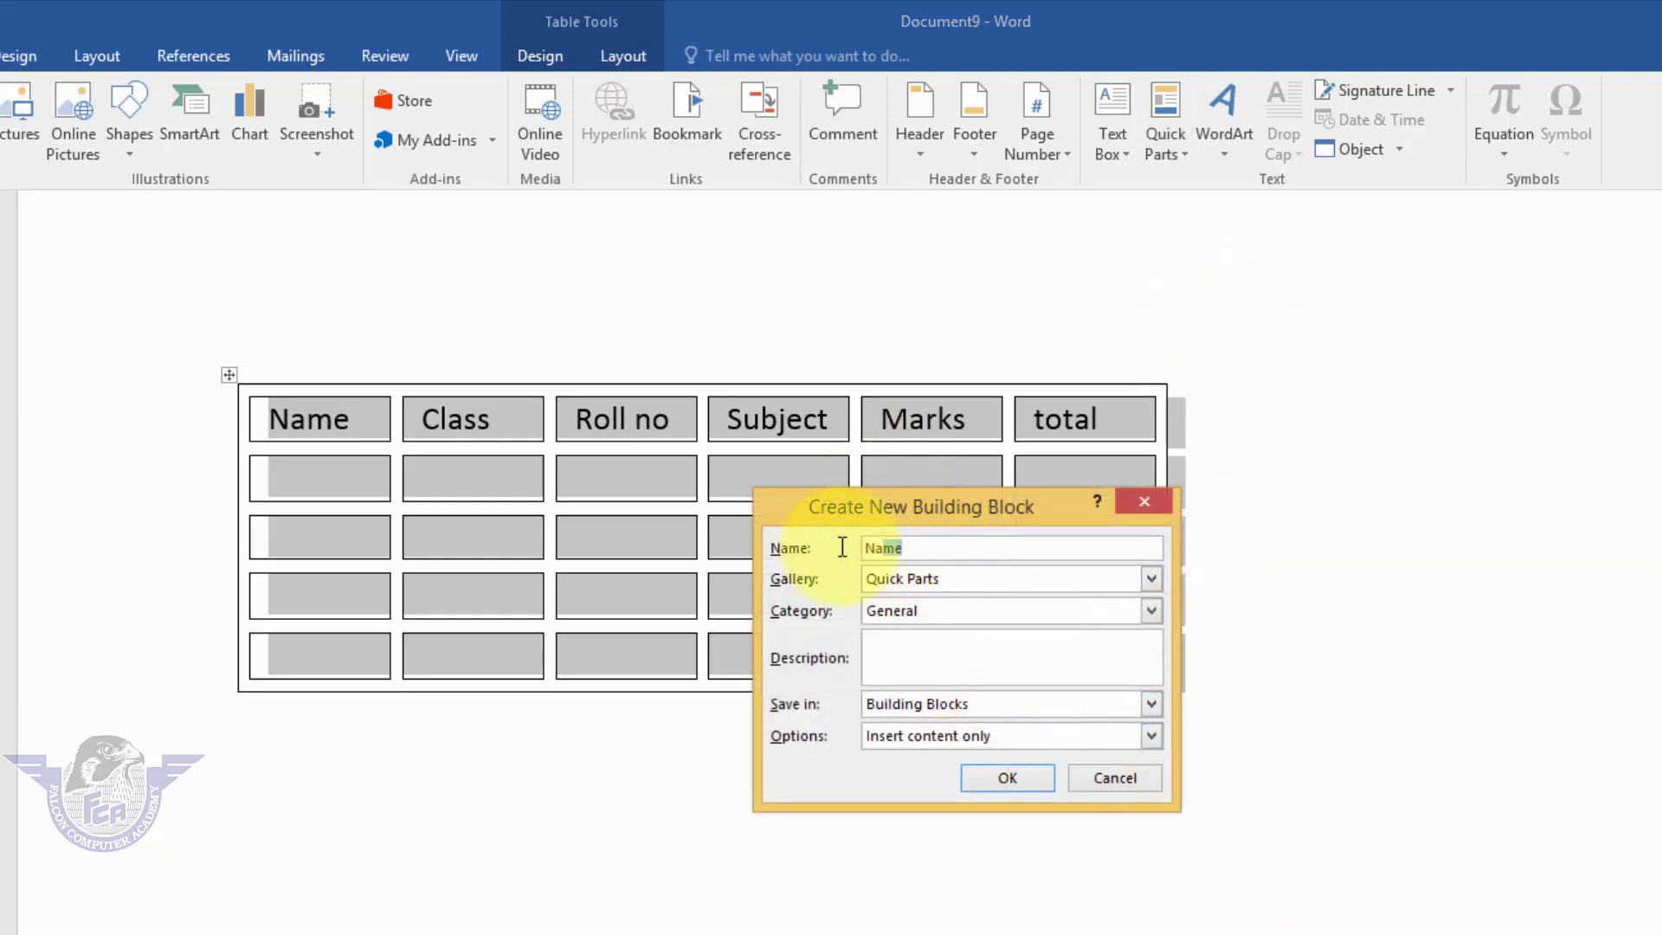
type("result ")
type("sheet")
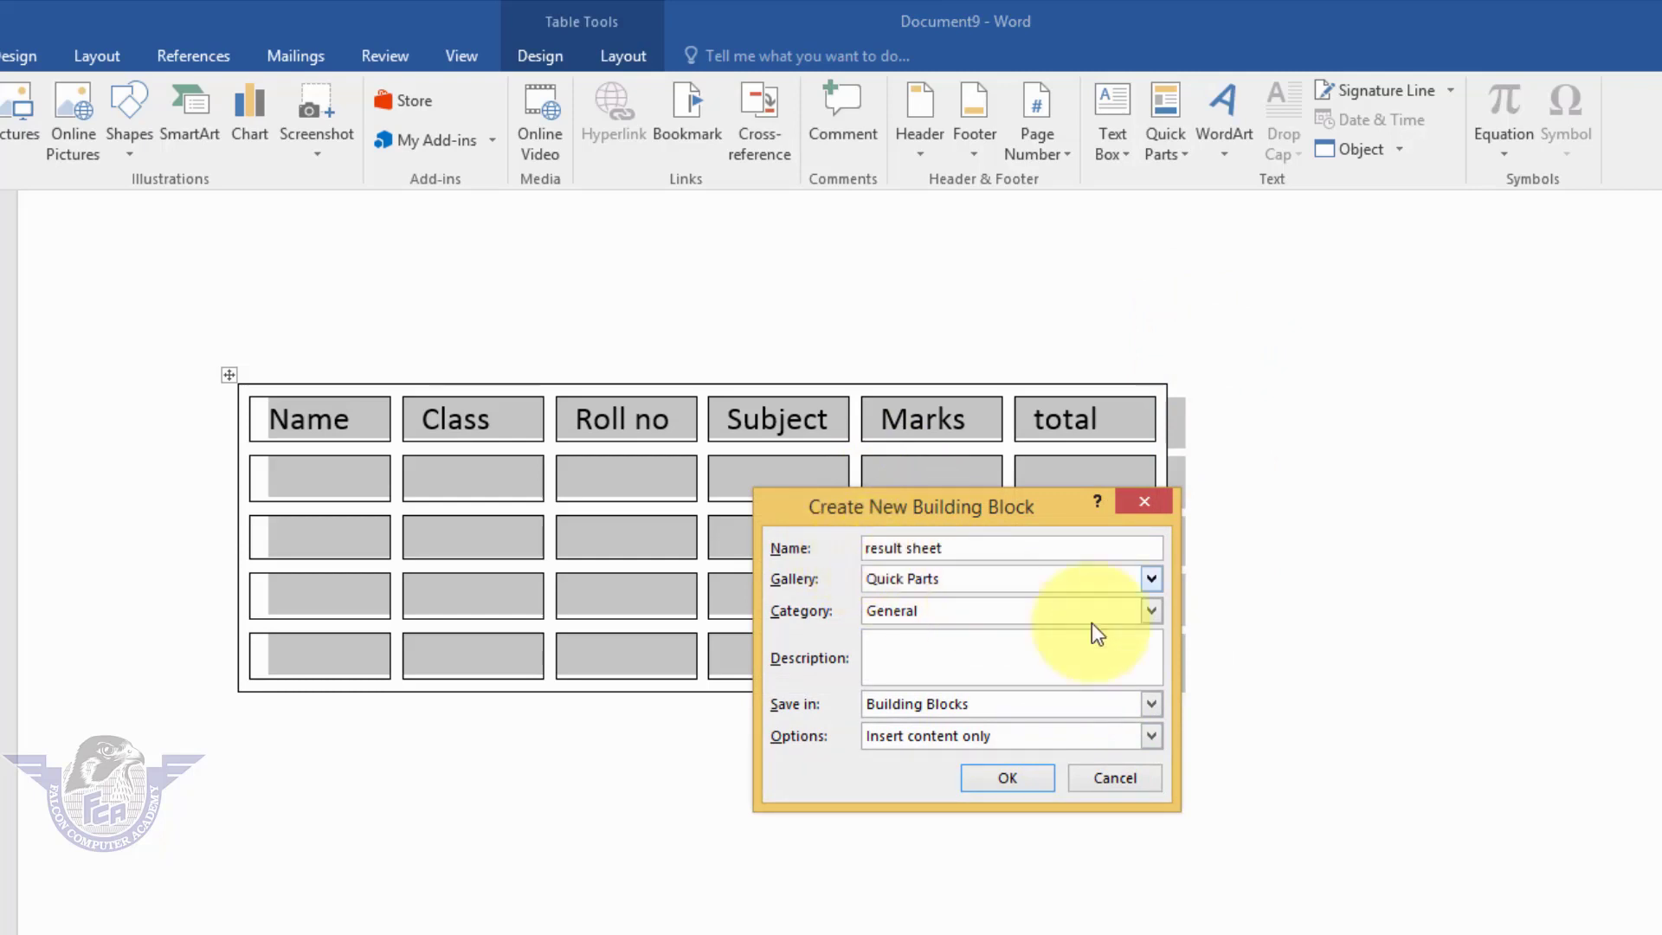
left_click(1150, 580)
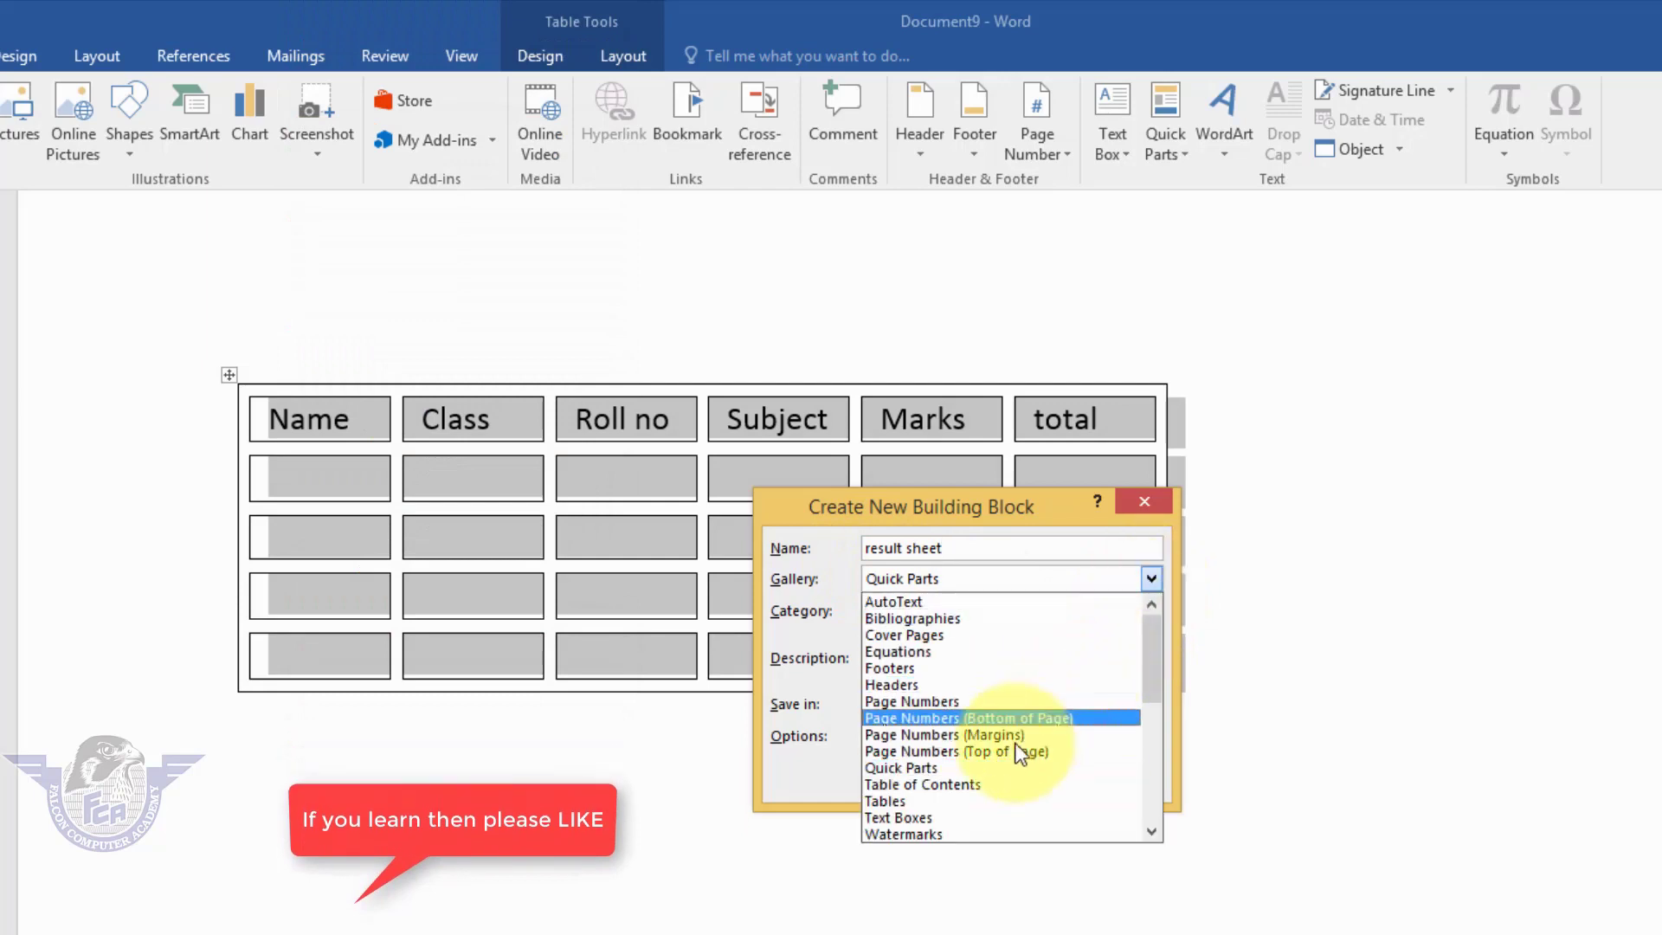
left_click(965, 802)
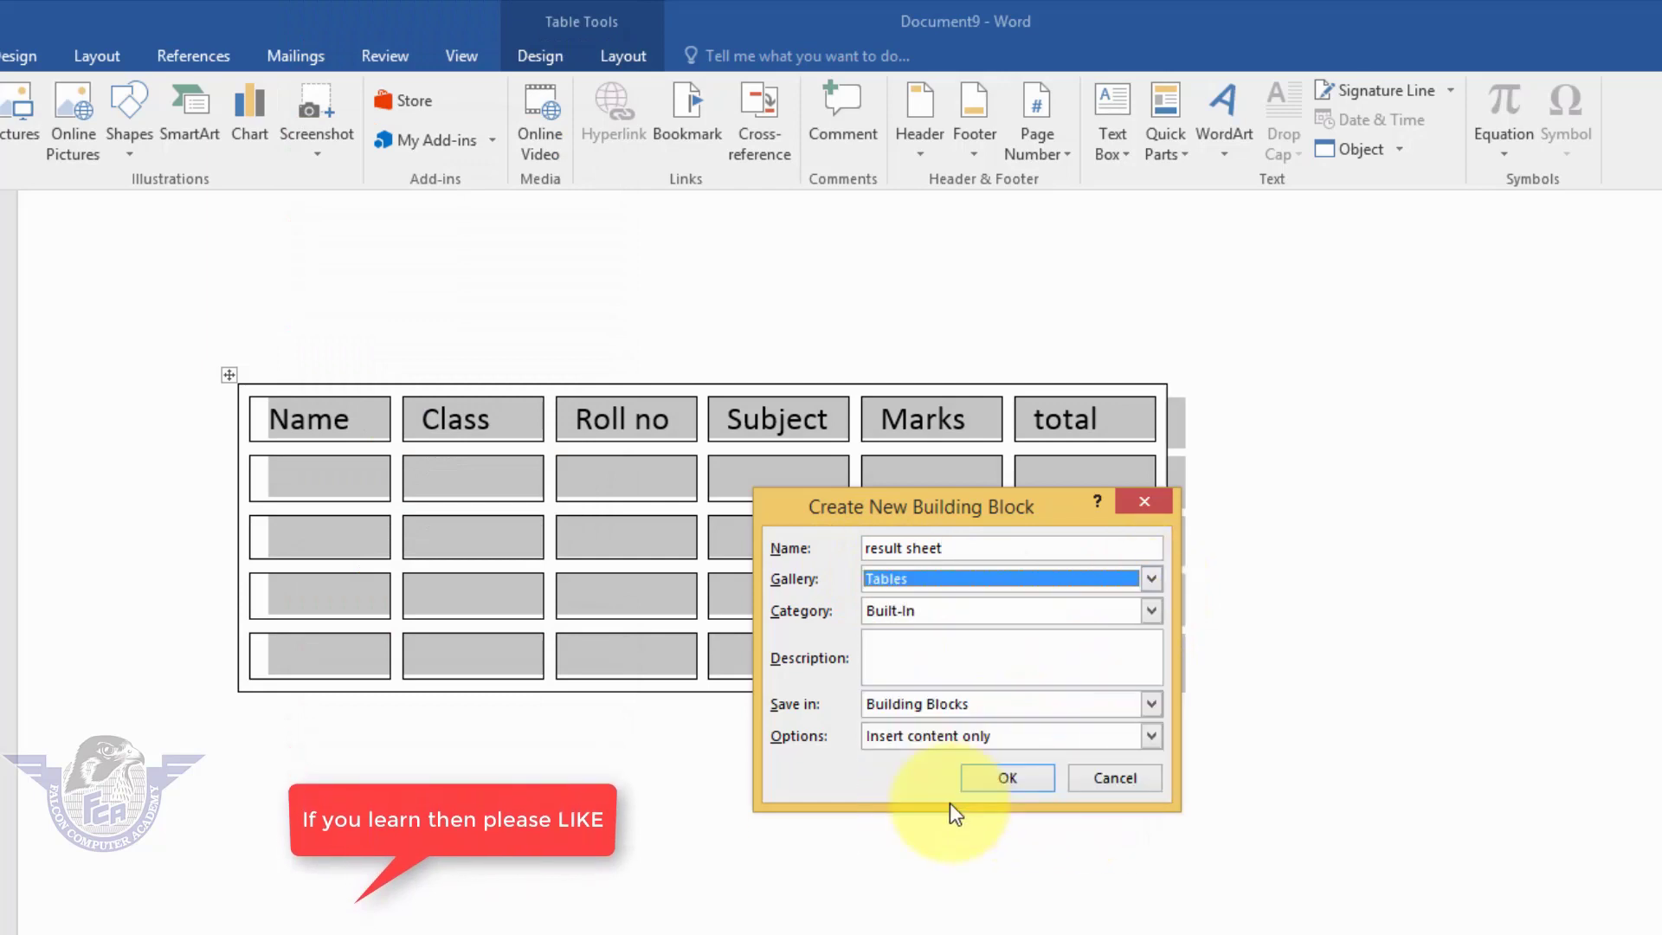
left_click(1008, 777)
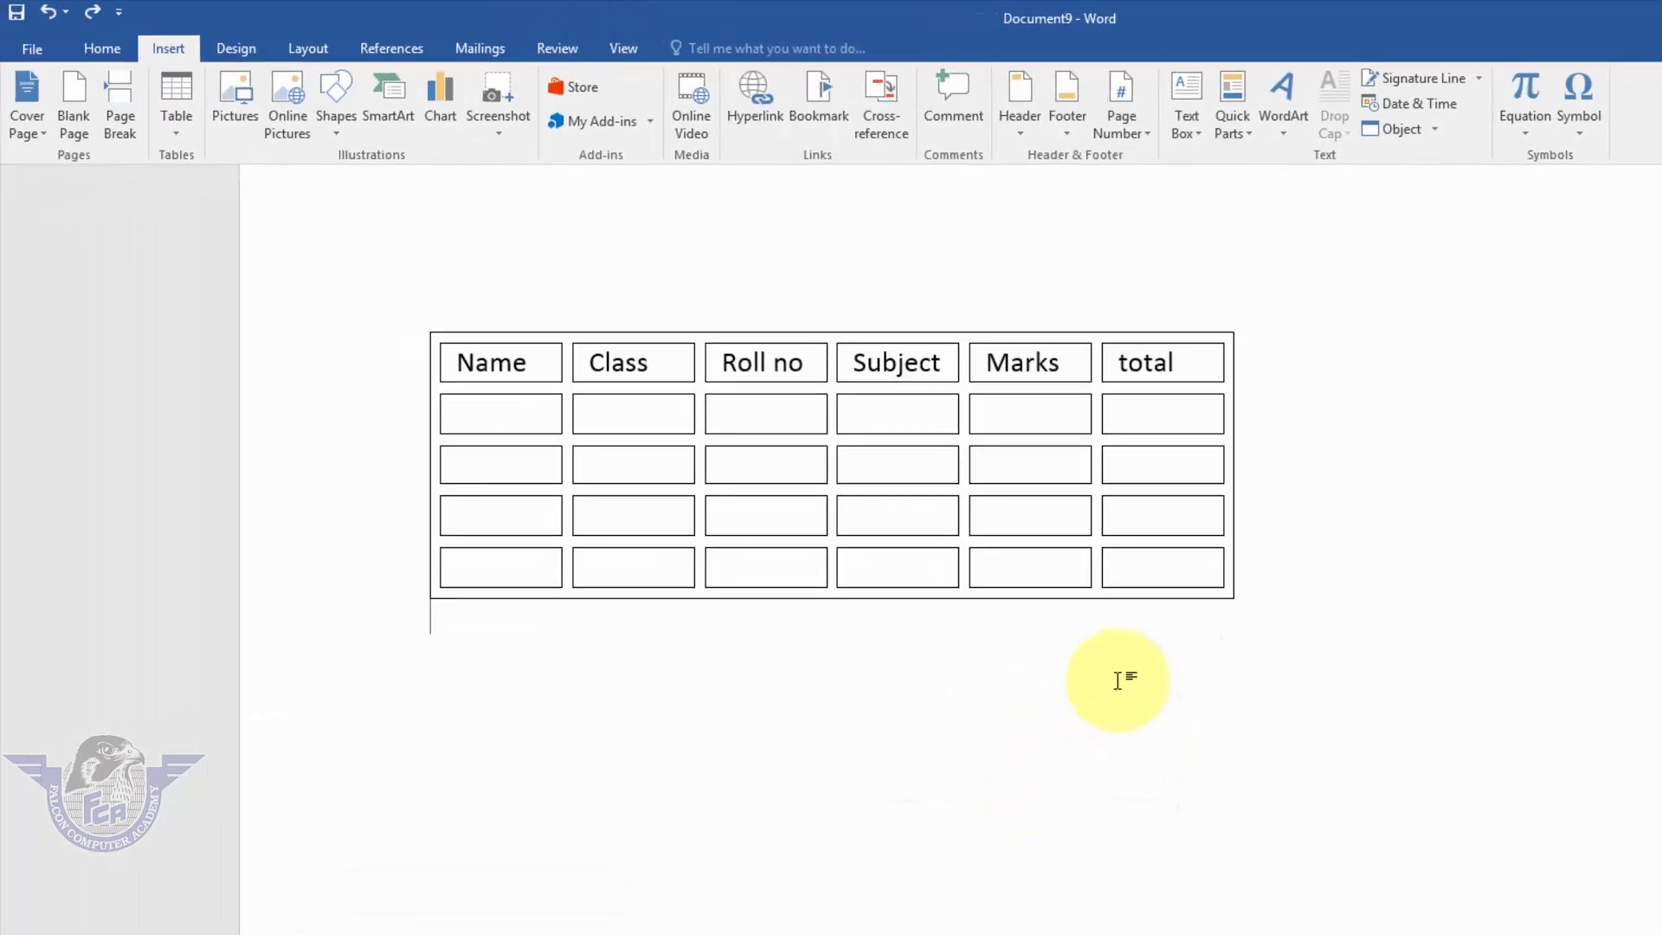
mouse_move(851, 441)
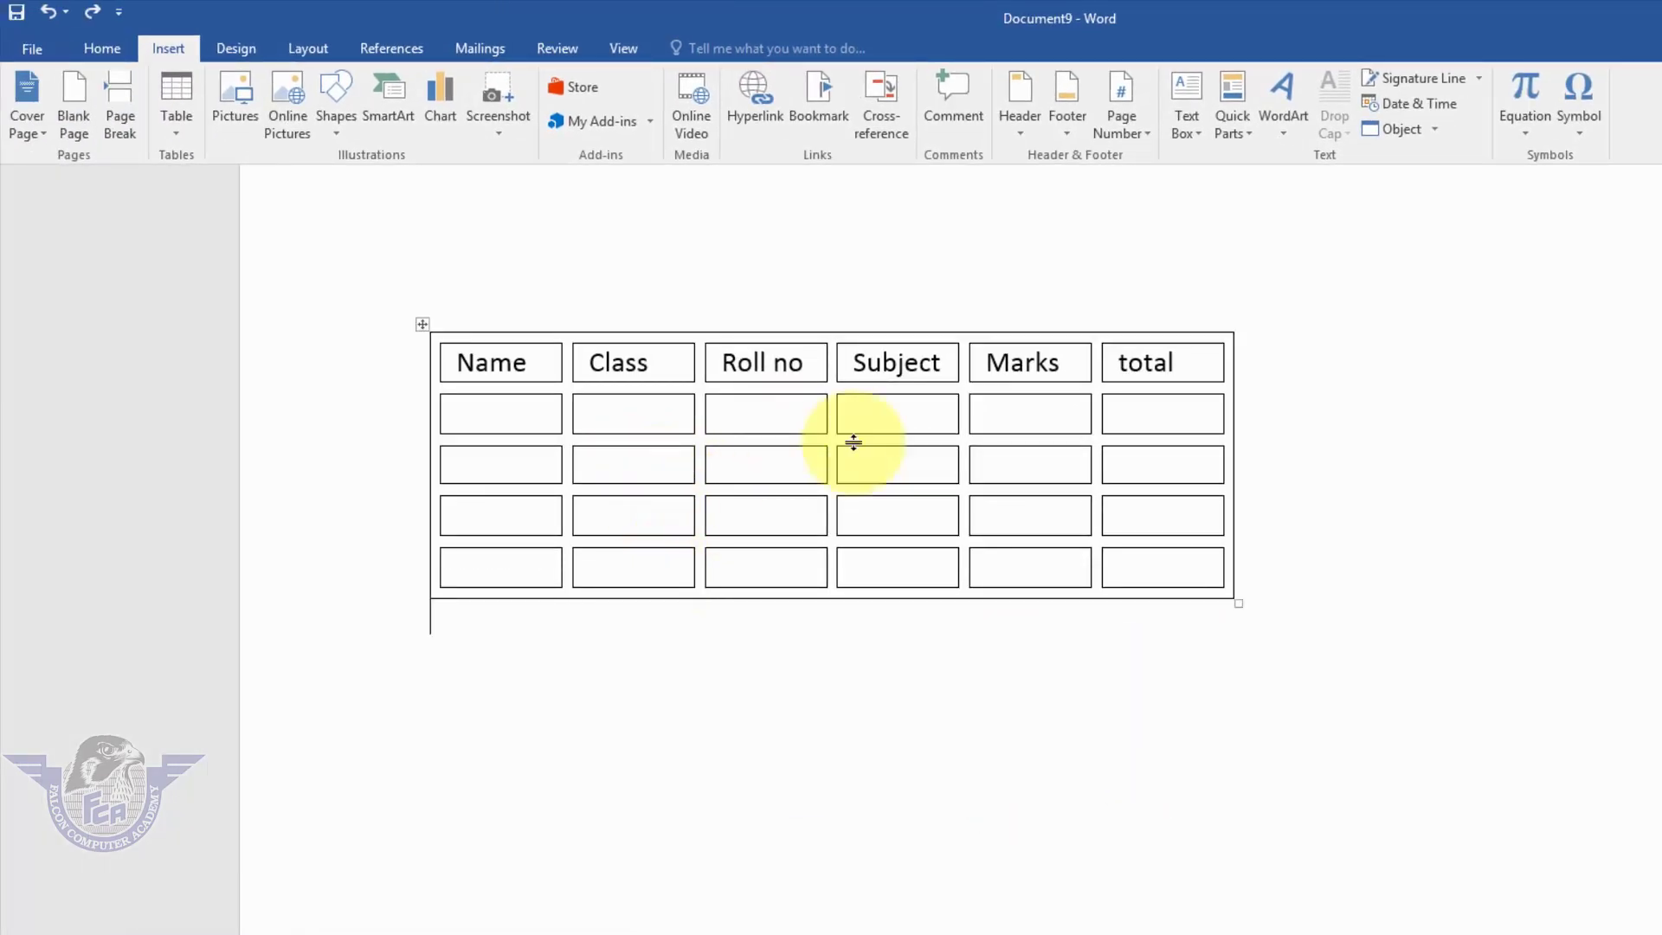
Step: Insert the 'result sheet' quick table below the original, then start a new blank document
key("Return")
key("Return")
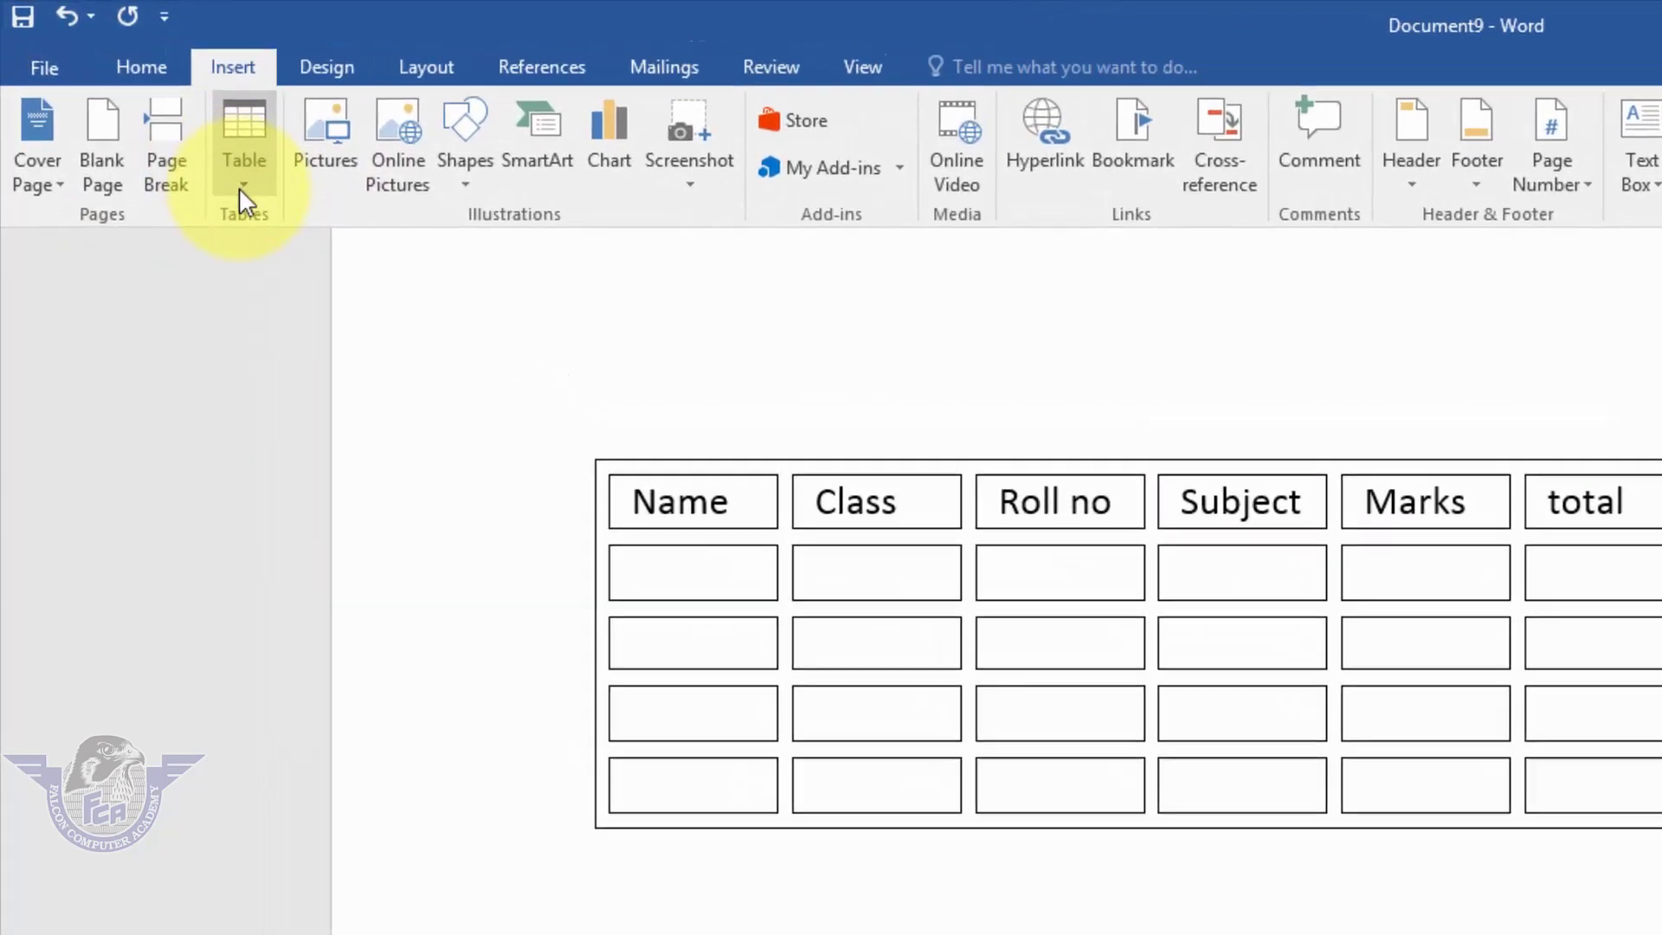
left_click(241, 182)
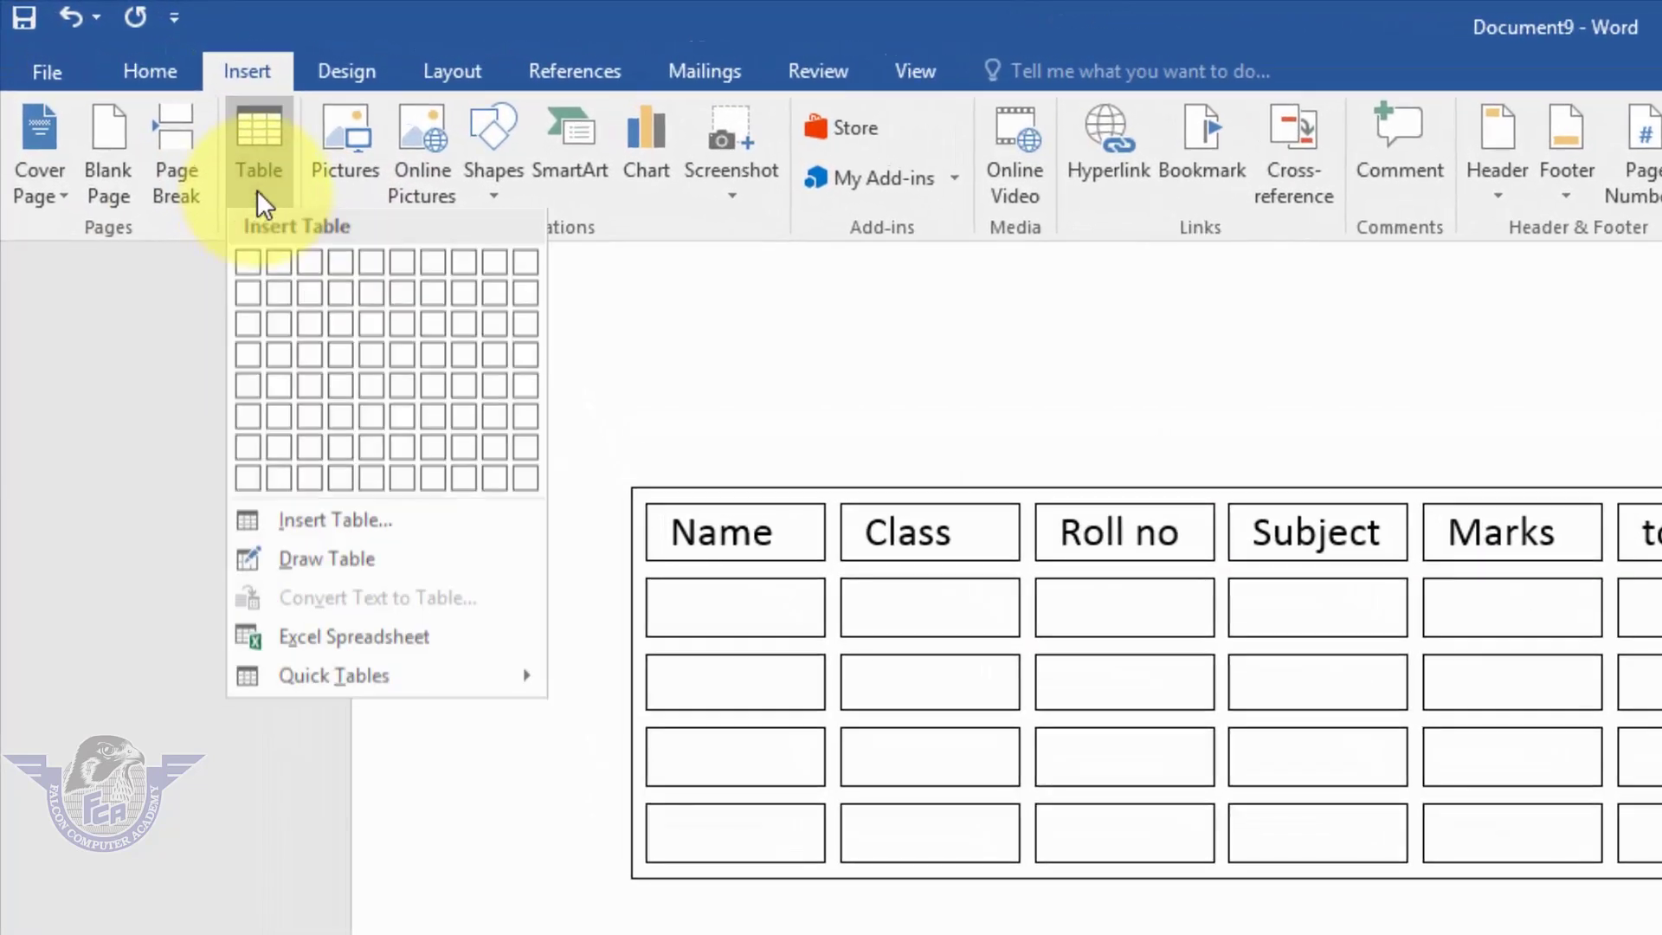
mouse_move(273, 554)
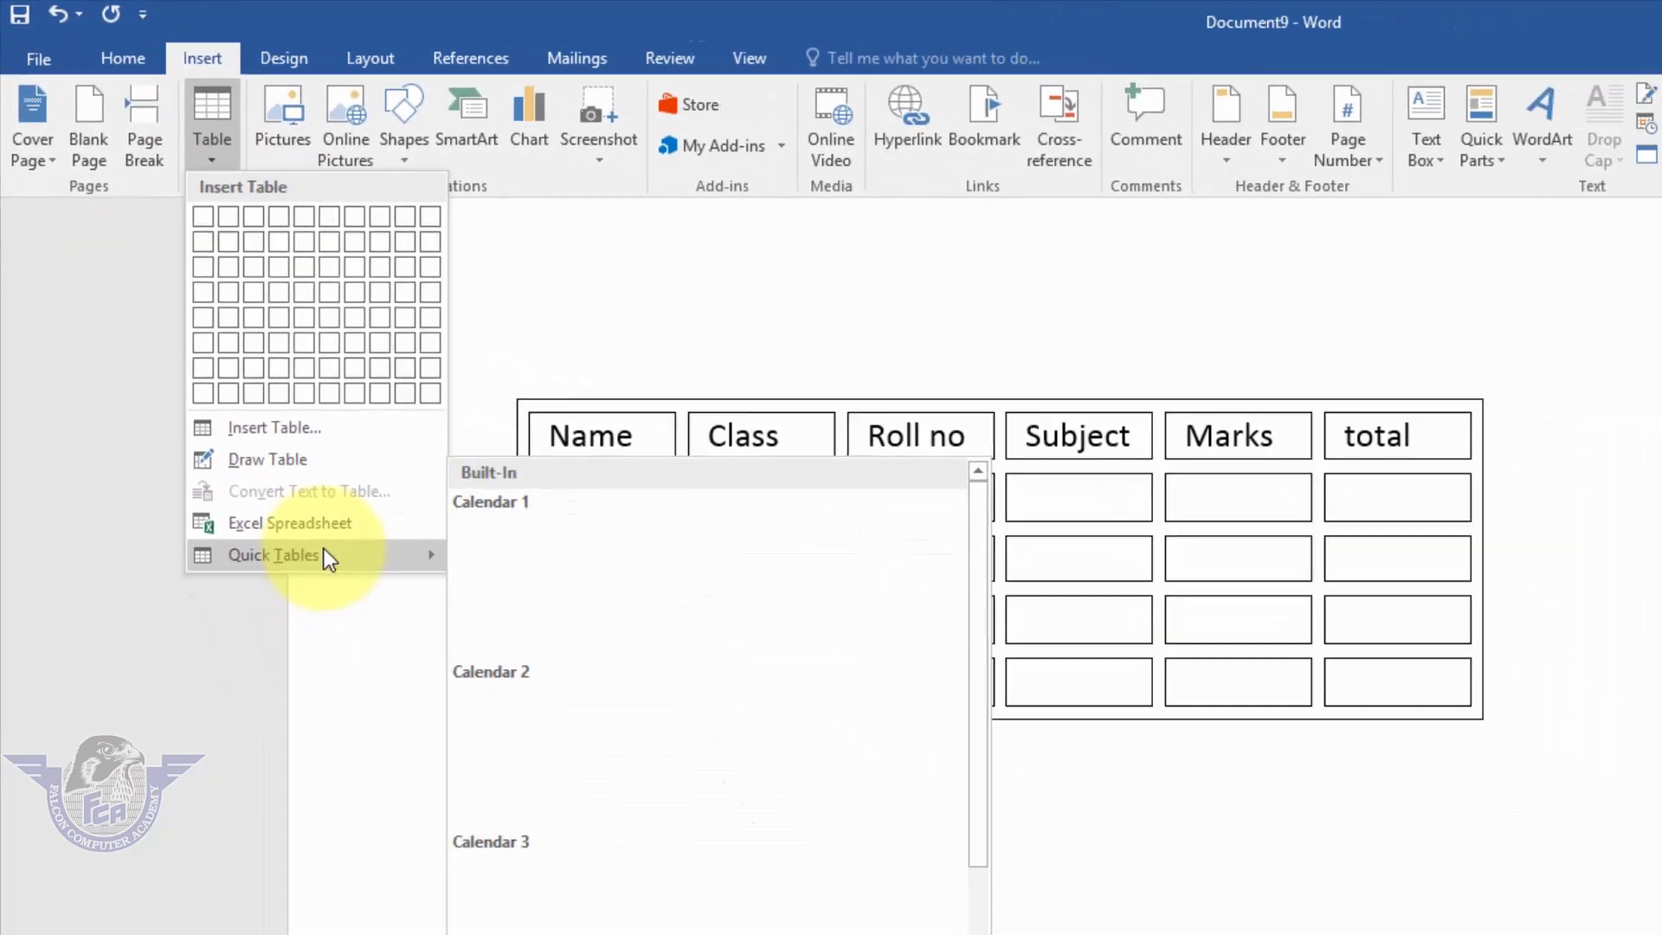
scroll(577, 674, "down", 5)
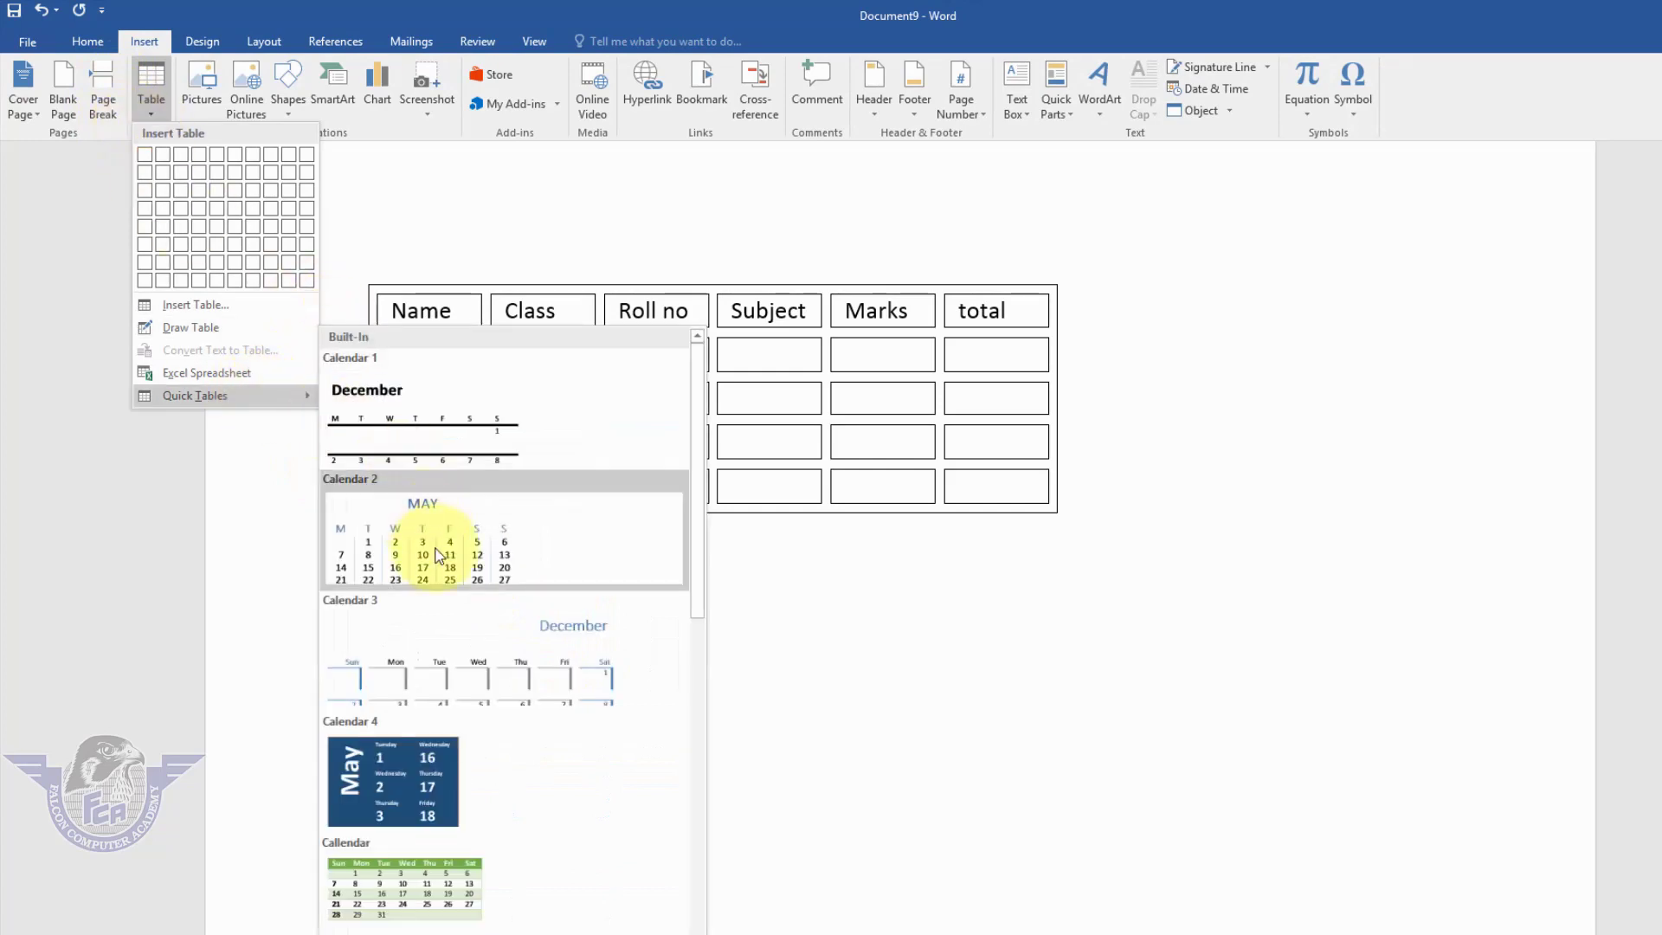
scroll(429, 549, "down", 5)
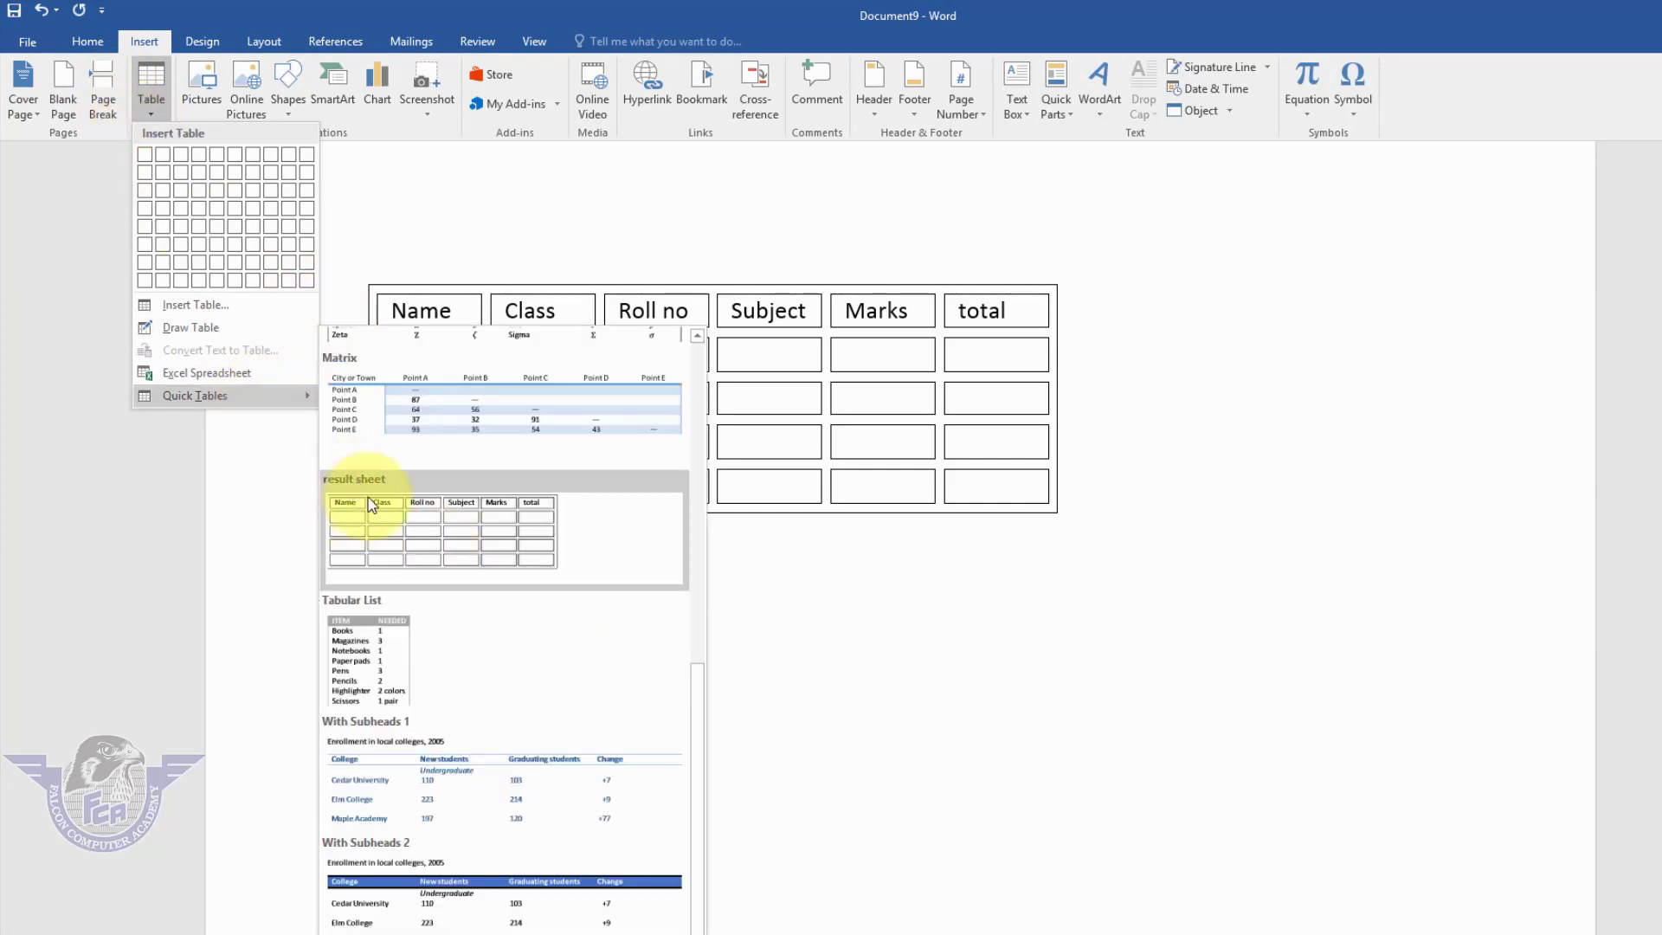
left_click(367, 523)
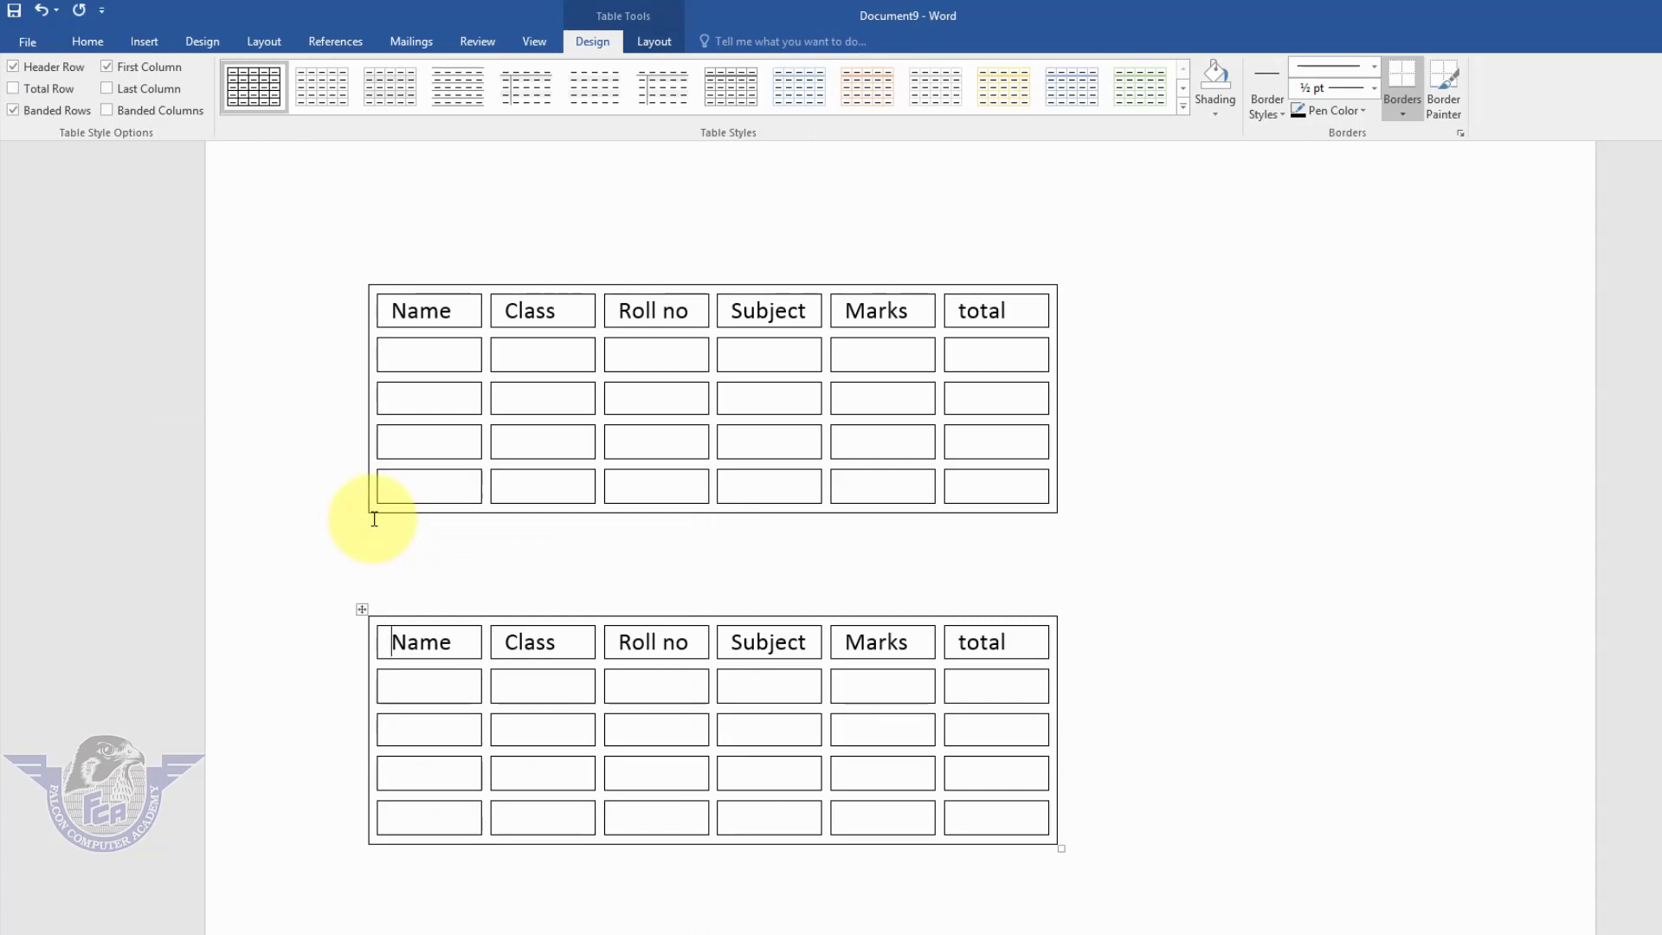
left_click(374, 519)
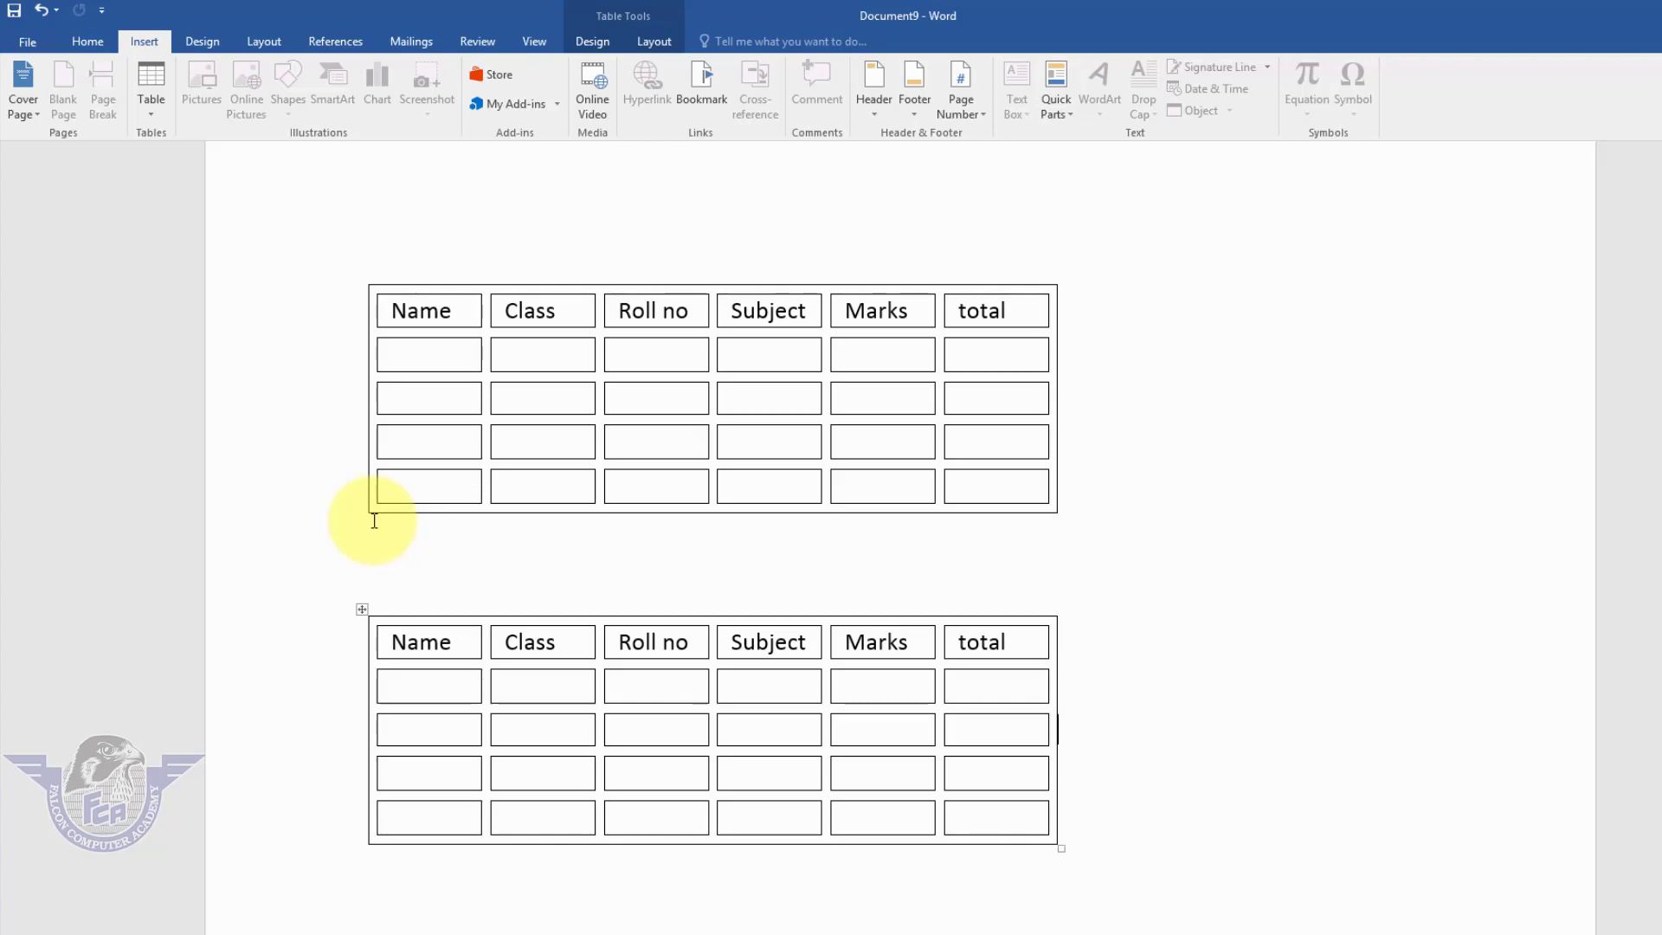
key("ctrl+n")
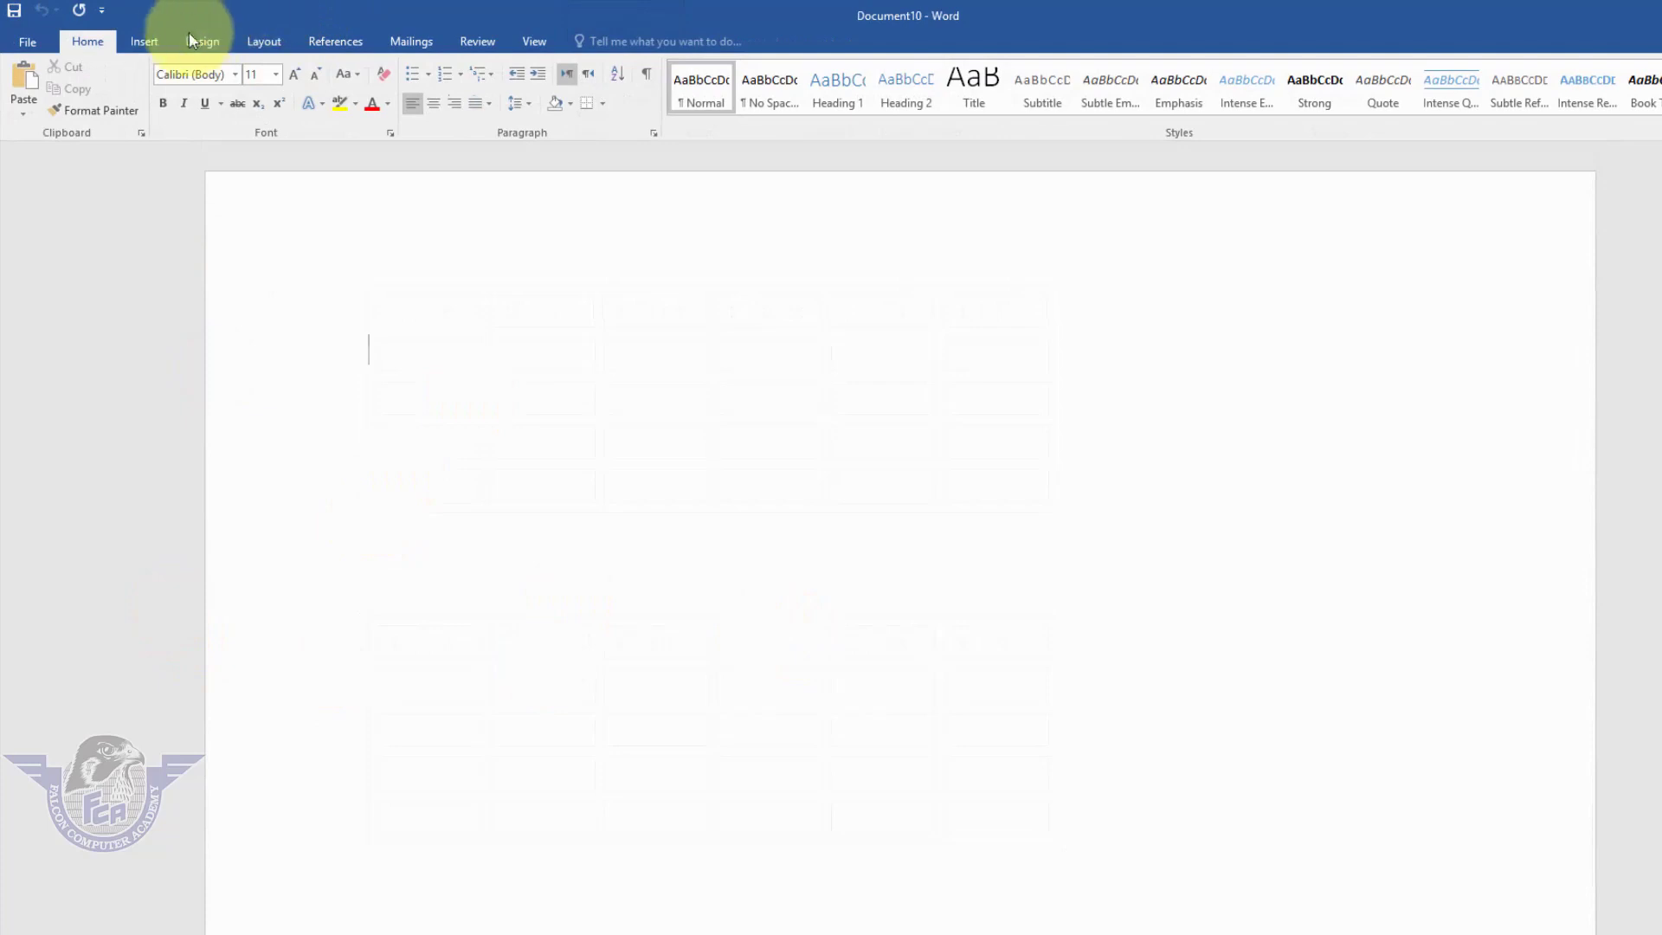
Step: Draw a wide blue rectangle across the top of the page
left_click(144, 41)
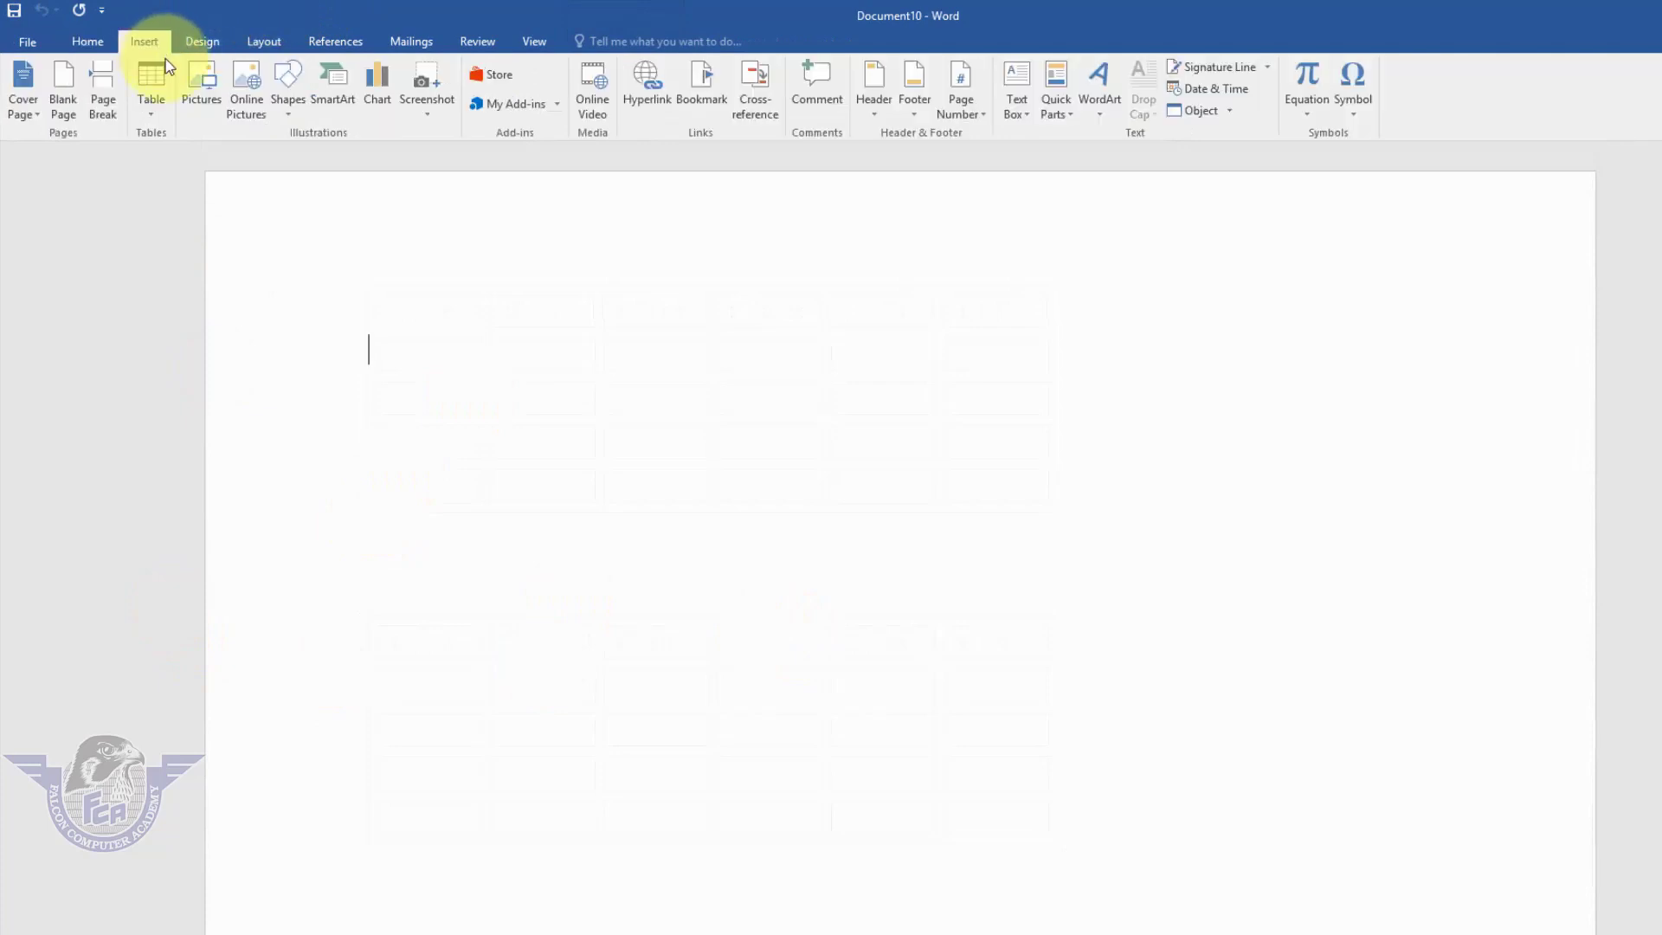
left_click(287, 108)
left_click(339, 152)
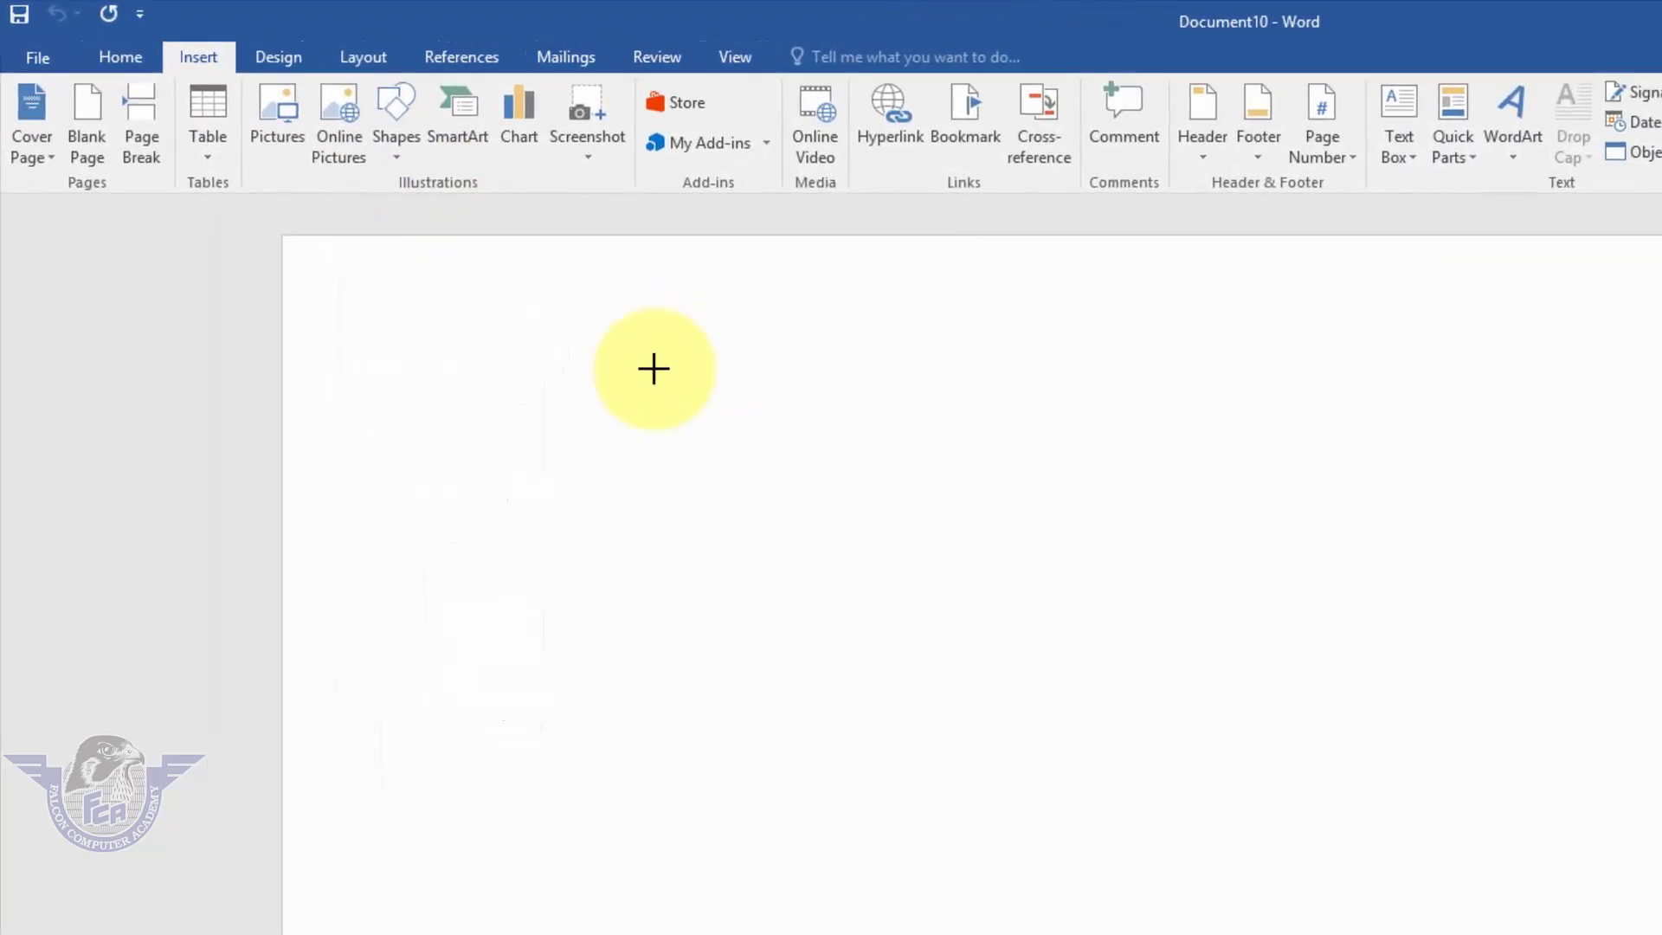
left_click_drag(454, 363, 1549, 399)
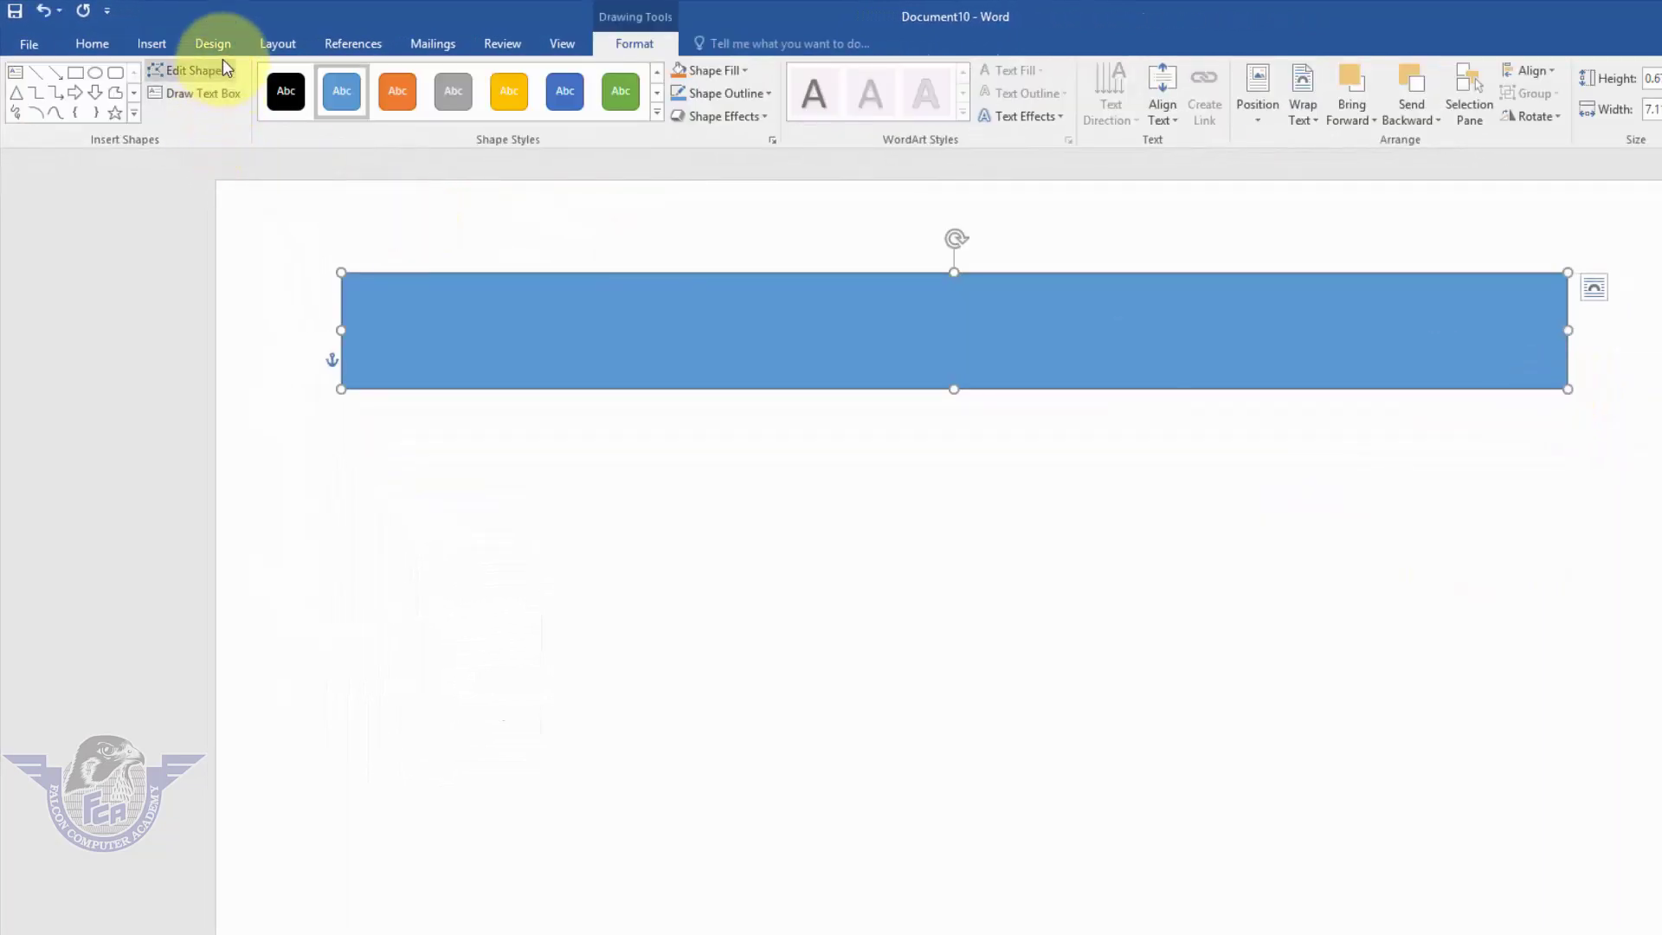
Step: Edit the rectangle's points to curve its bottom edge into a wave, then draw a small box under its right end
left_click(224, 69)
left_click(208, 122)
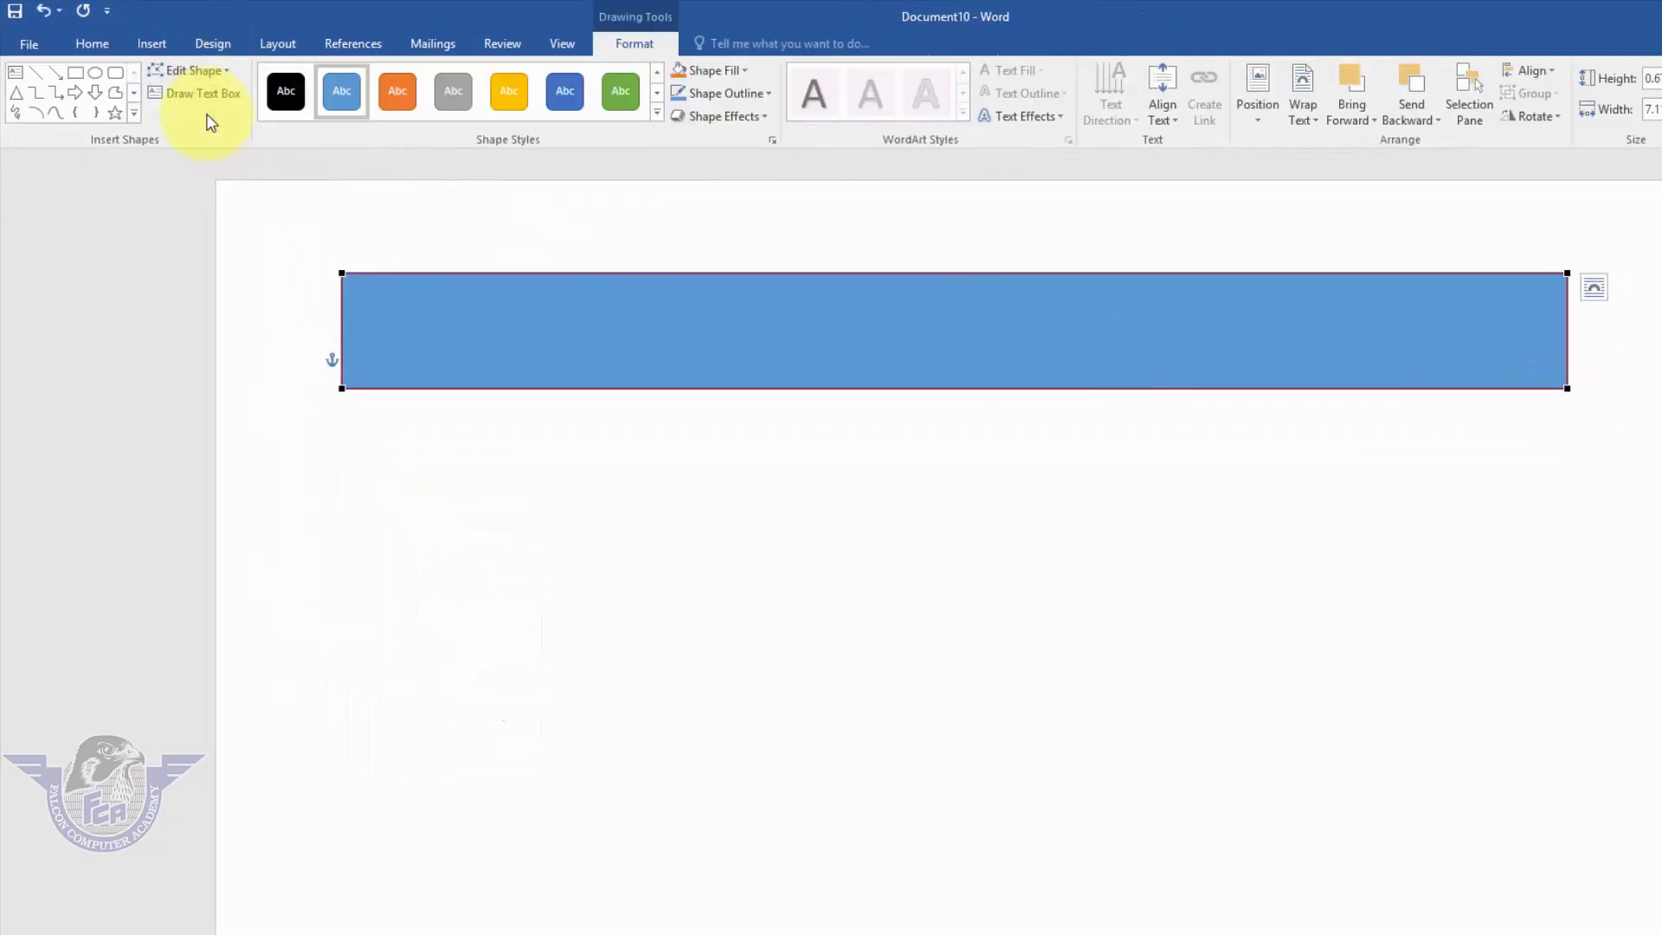
left_click(342, 388)
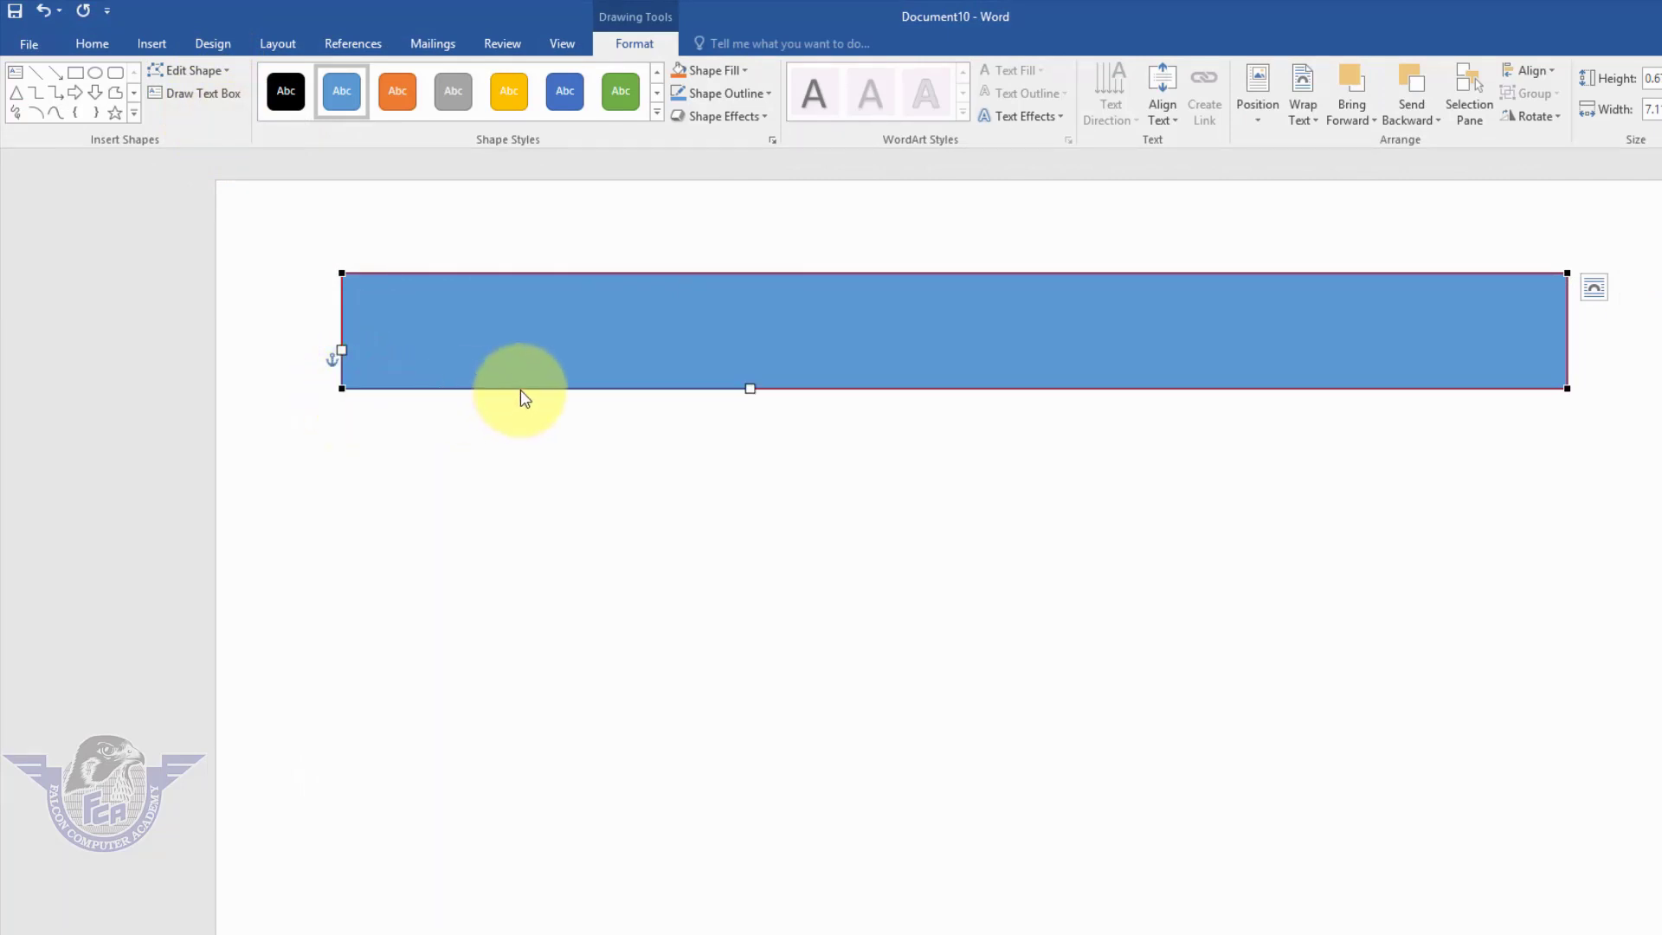
left_click_drag(750, 389, 703, 613)
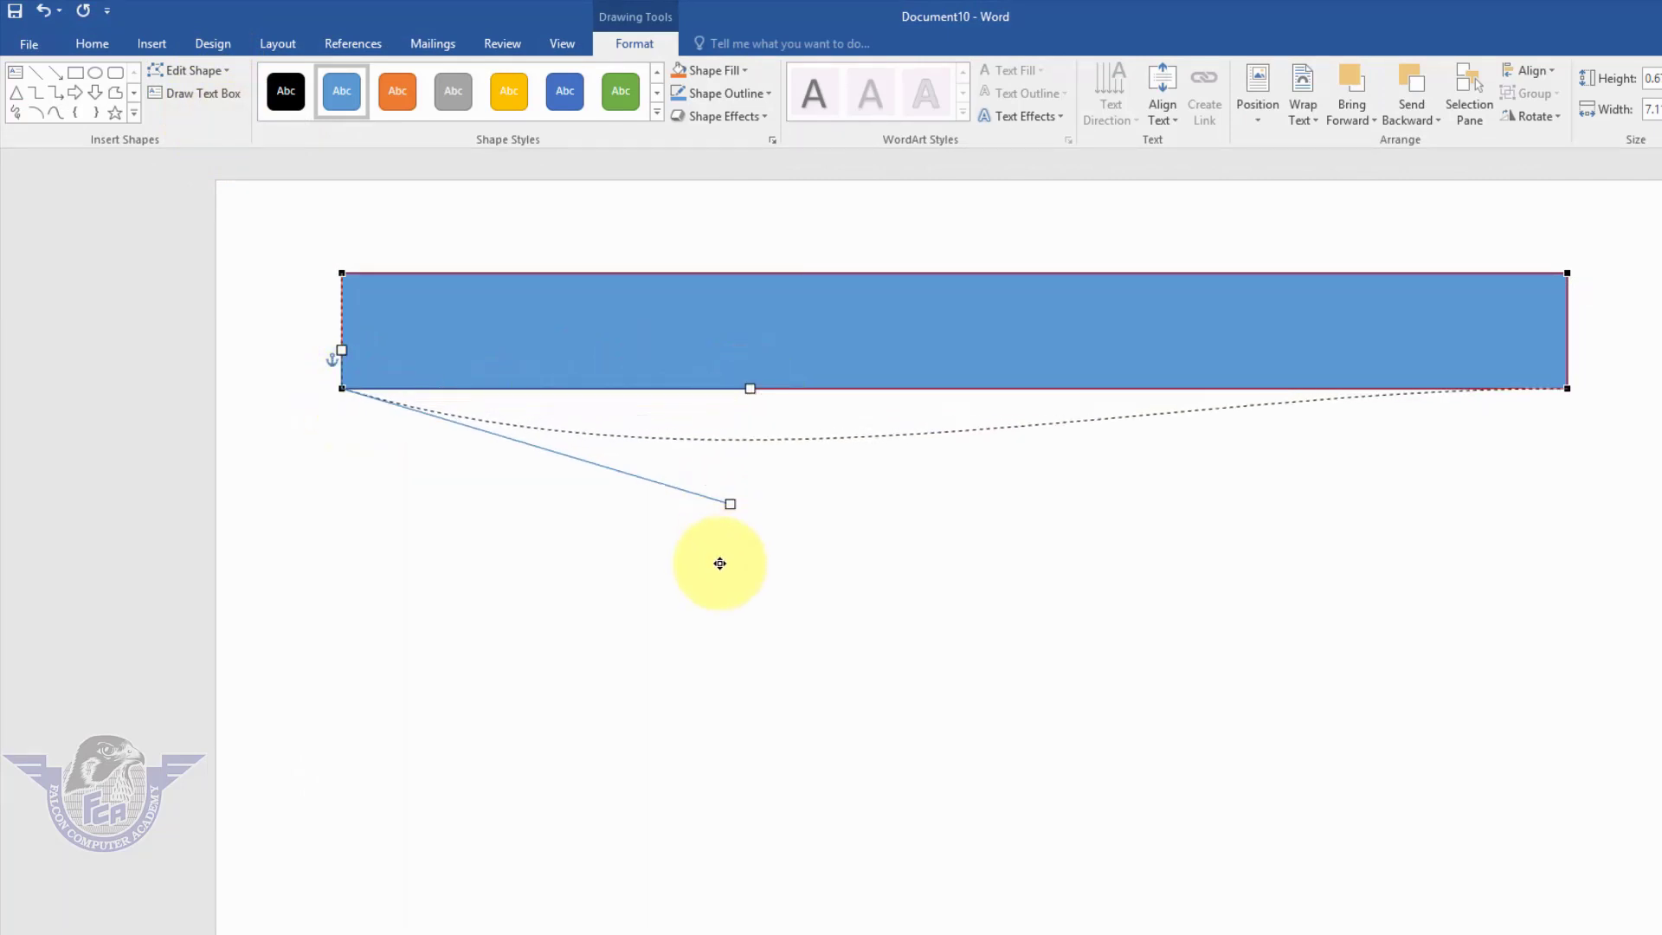
left_click(1567, 389)
left_click_drag(1158, 388, 1084, 271)
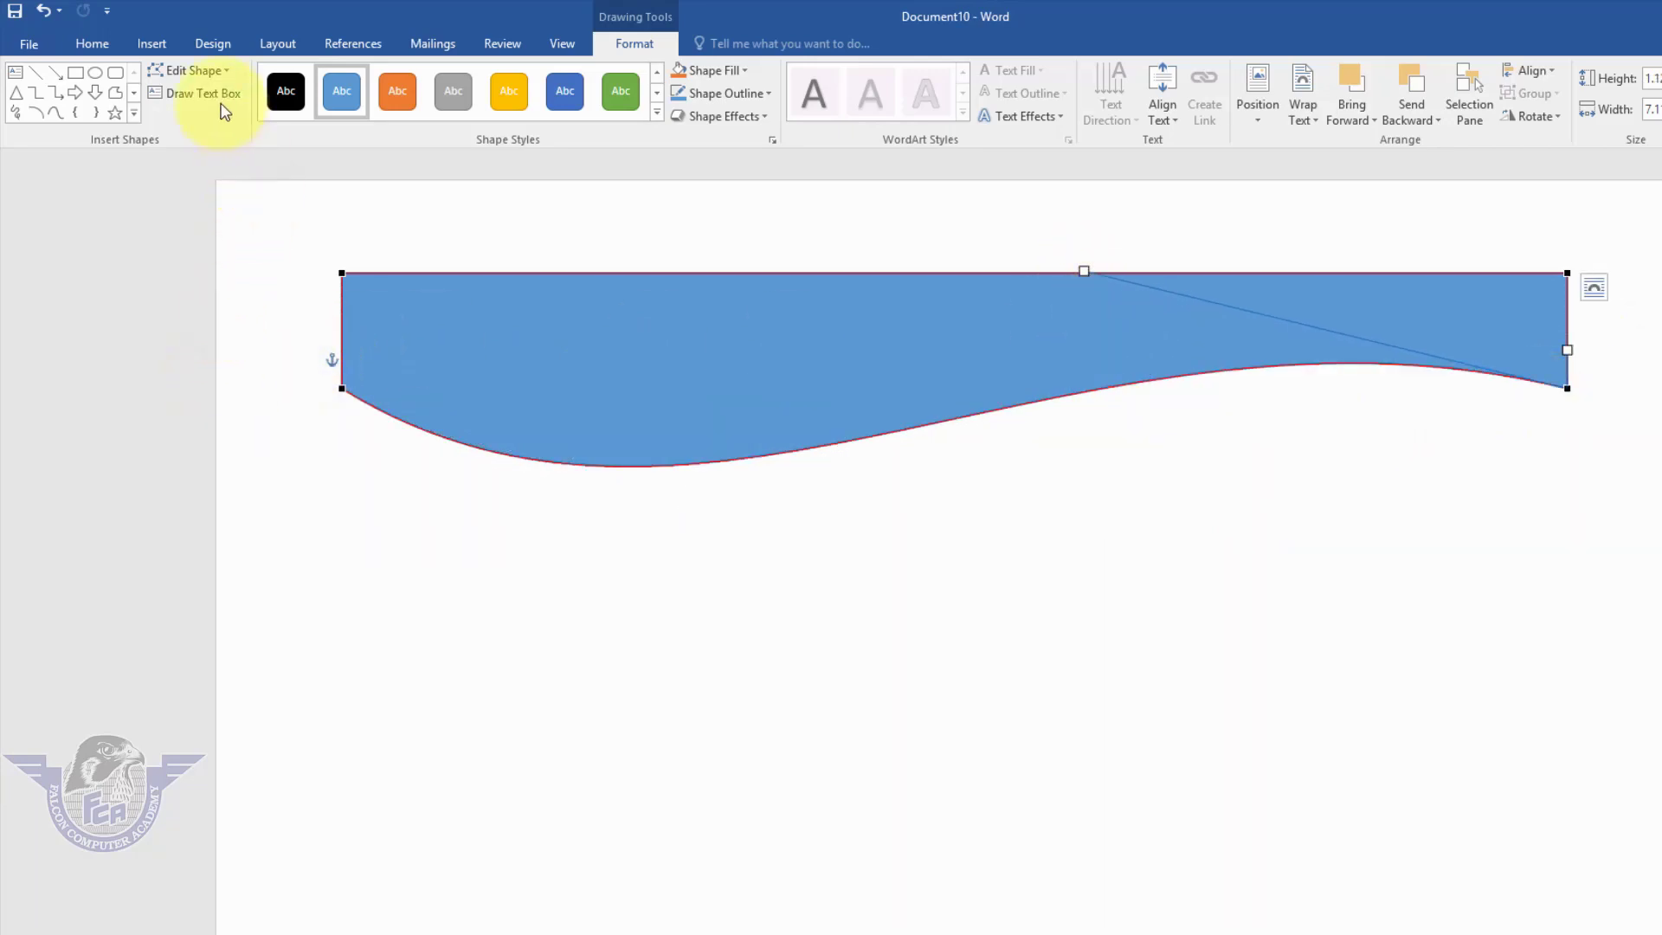
left_click(79, 74)
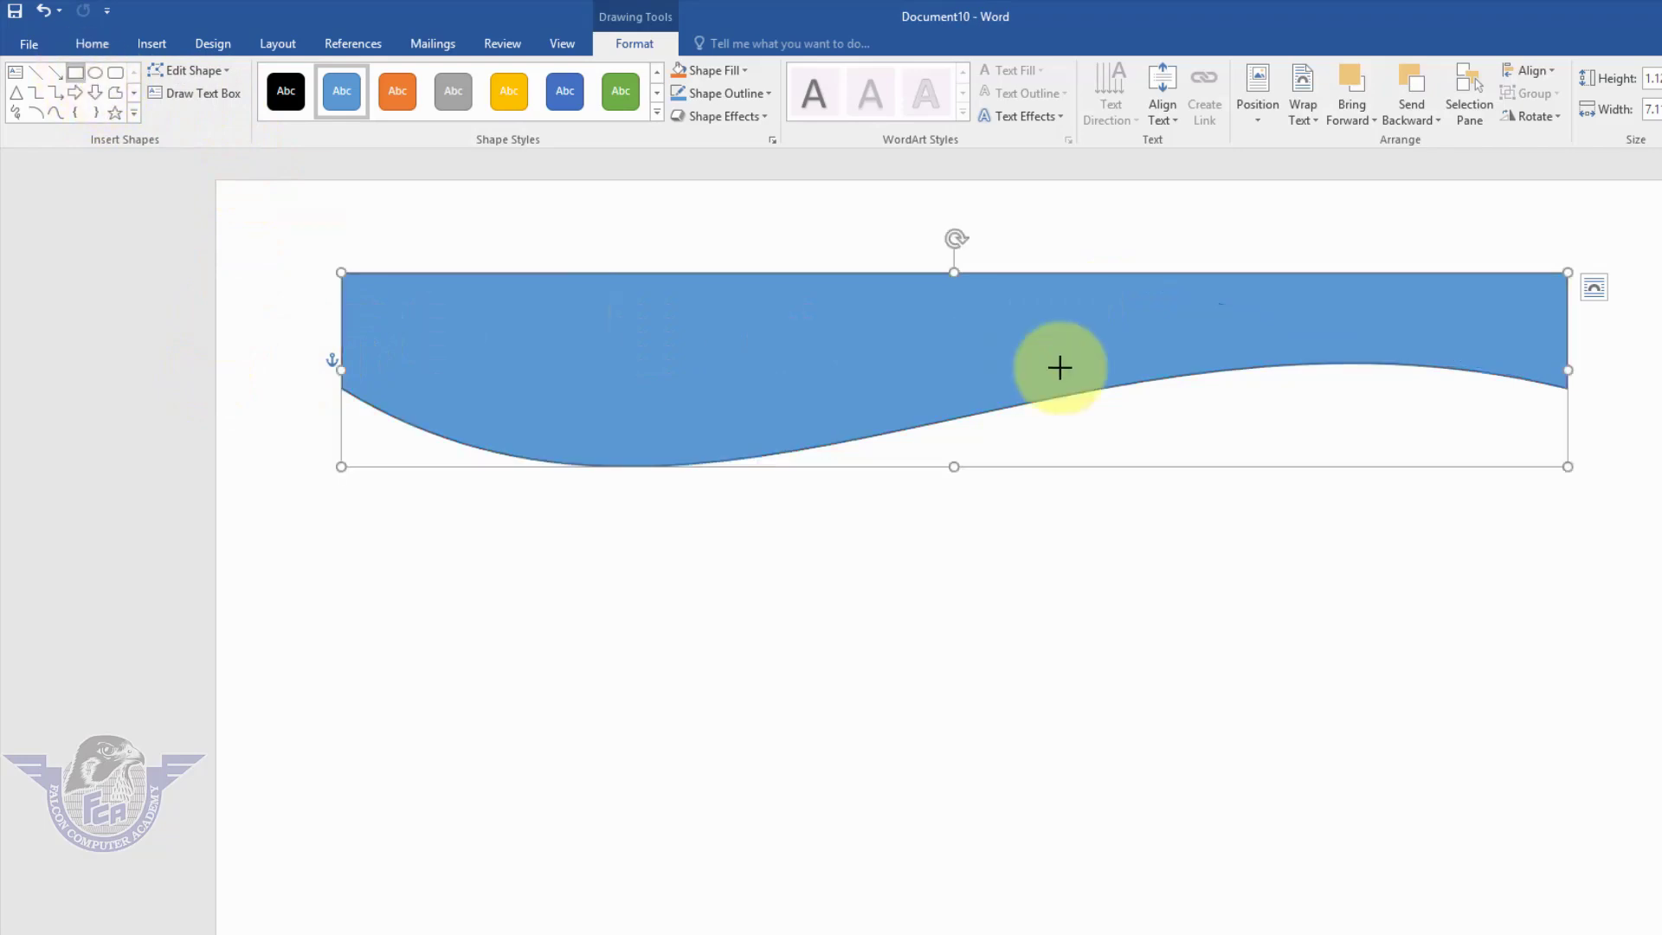
mouse_move(1063, 404)
left_mouse_down()
mouse_move(1148, 446)
mouse_move(1555, 449)
left_mouse_up()
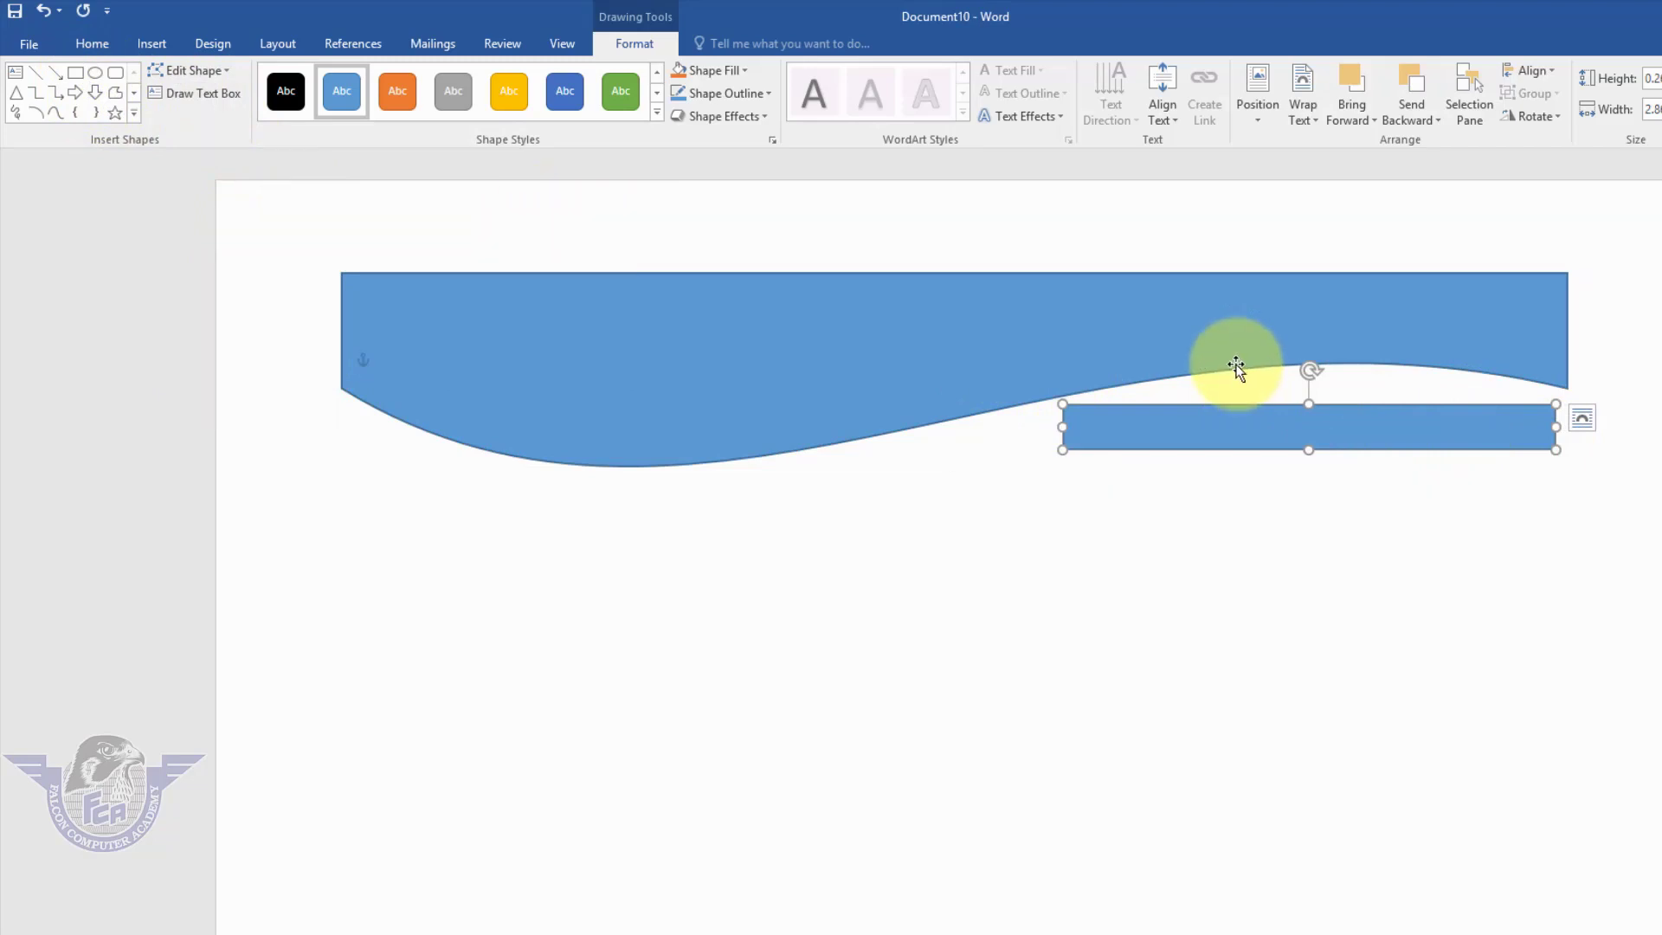
type("www.")
key("BackSpace")
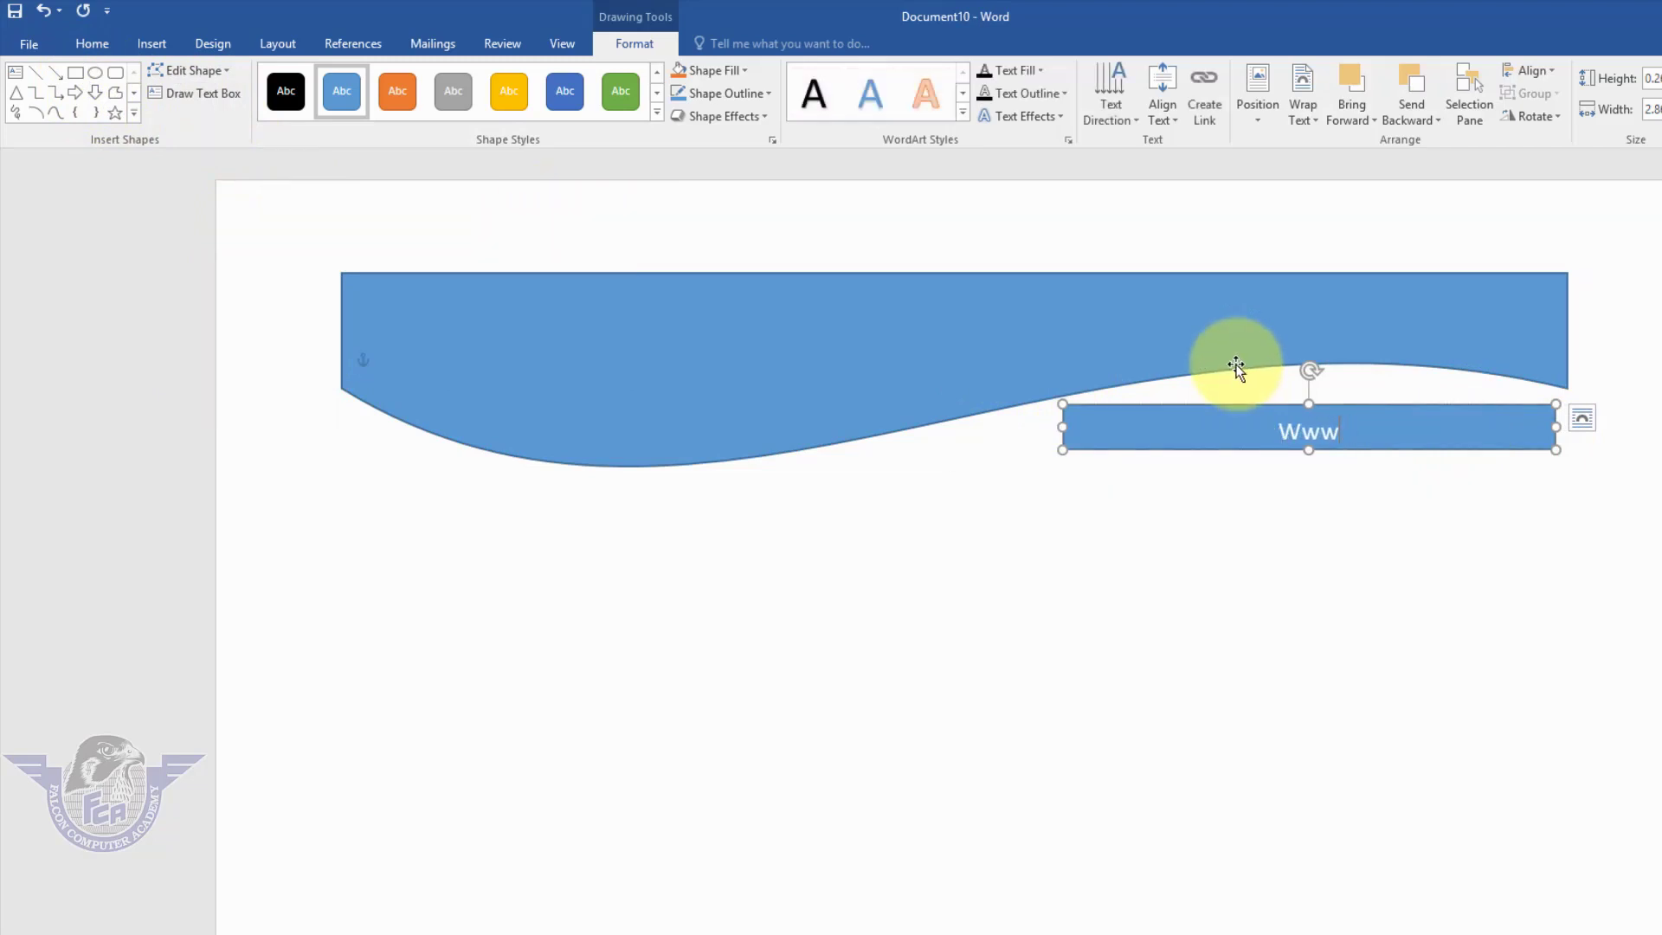
key("BackSpace")
key("BackSpace")
key("BackSpace")
type("www.")
type("falconrv")
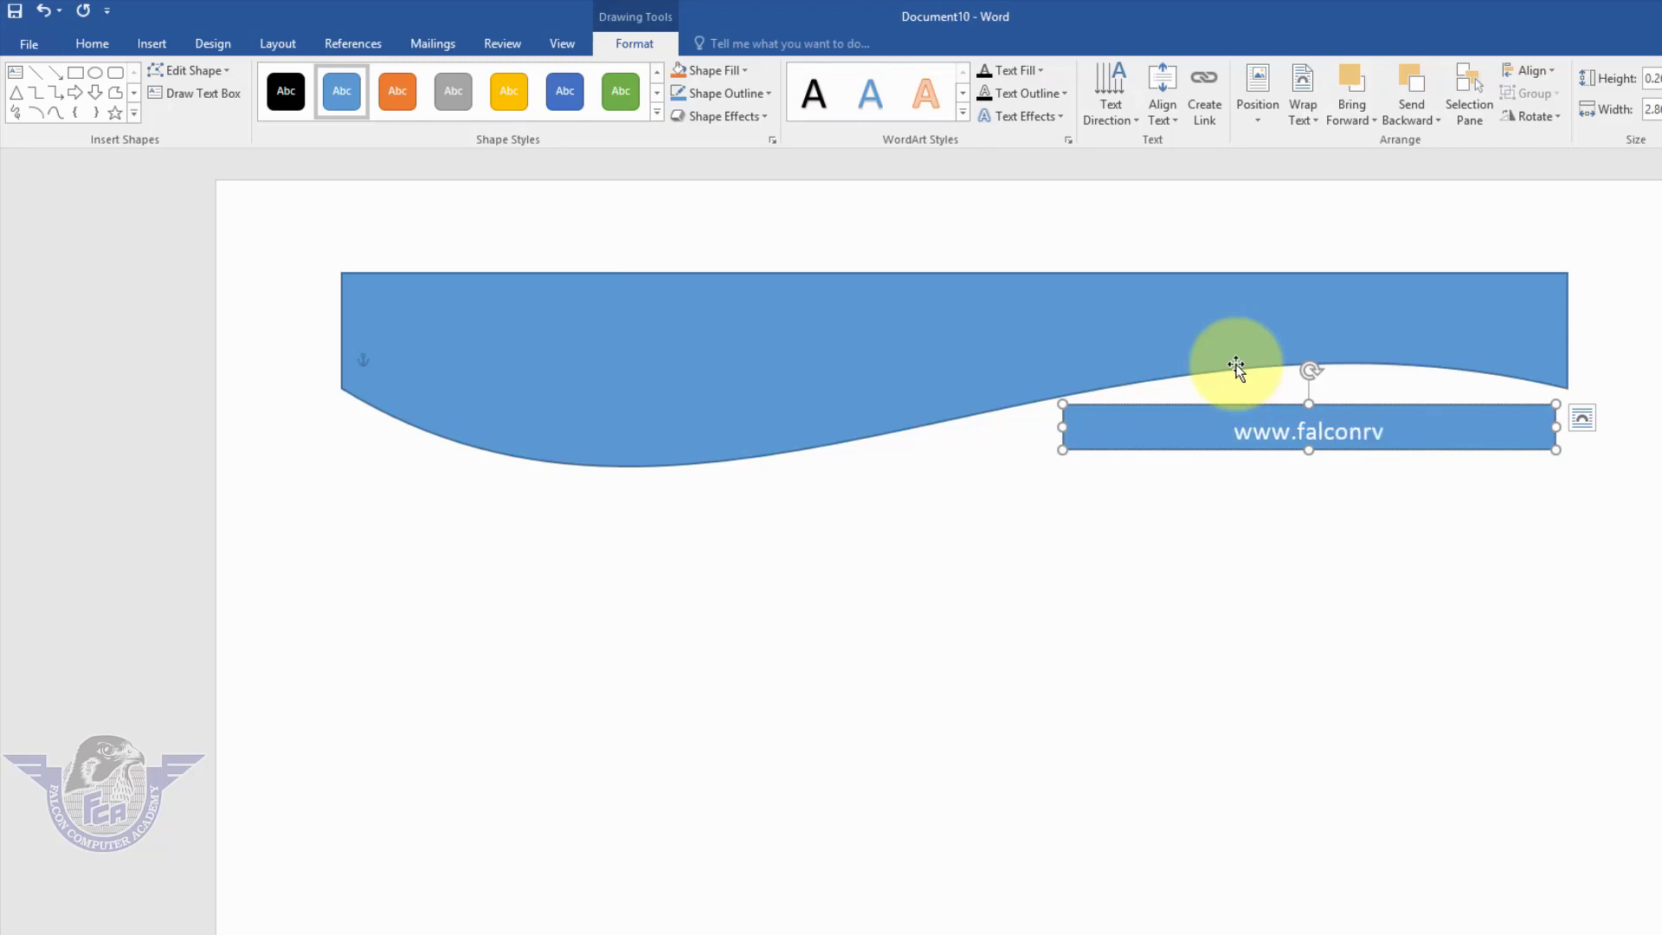
type("k.com")
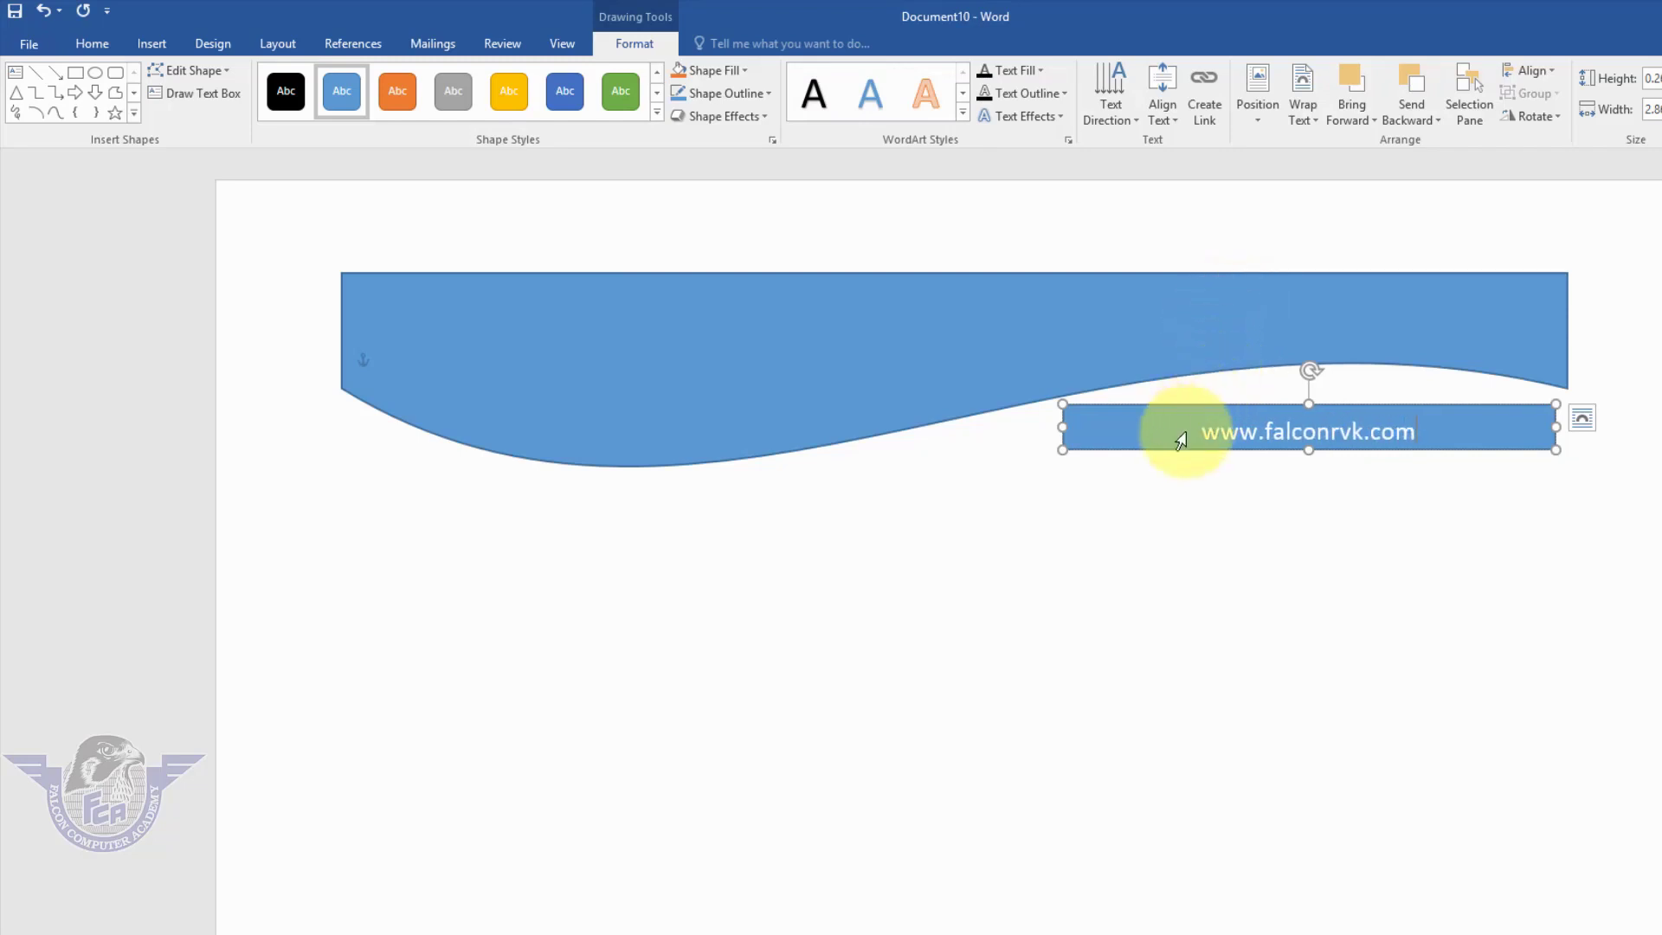
Step: Give the small box no fill and no outline, and make its text dark
left_click(724, 73)
key("Escape")
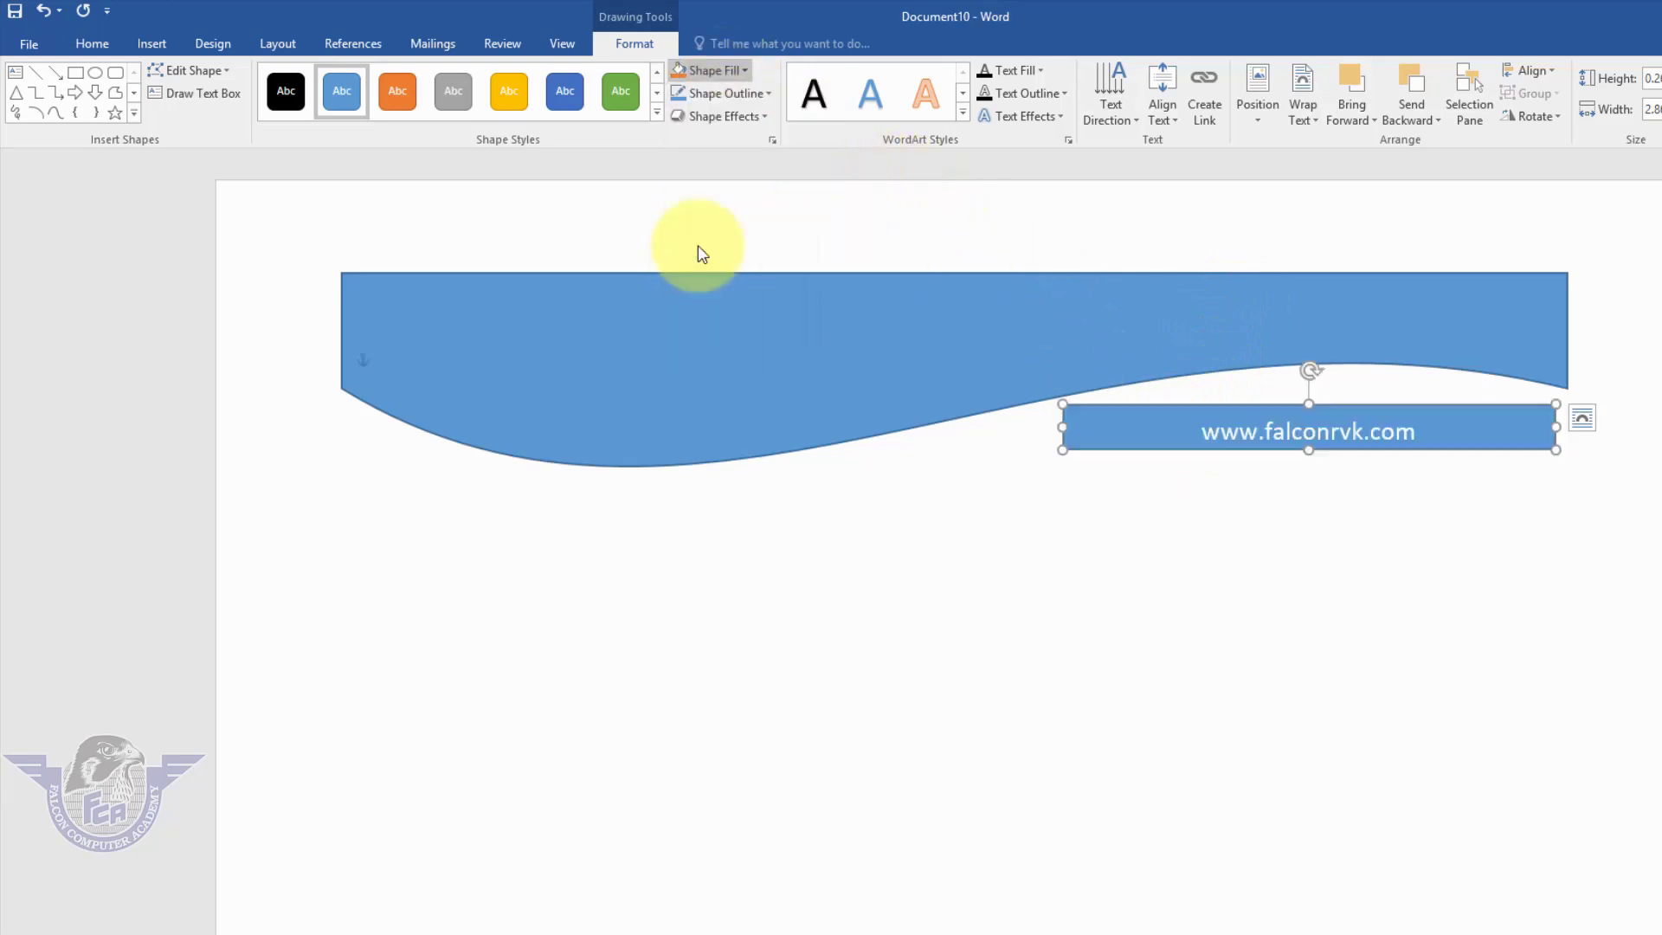
left_click(765, 93)
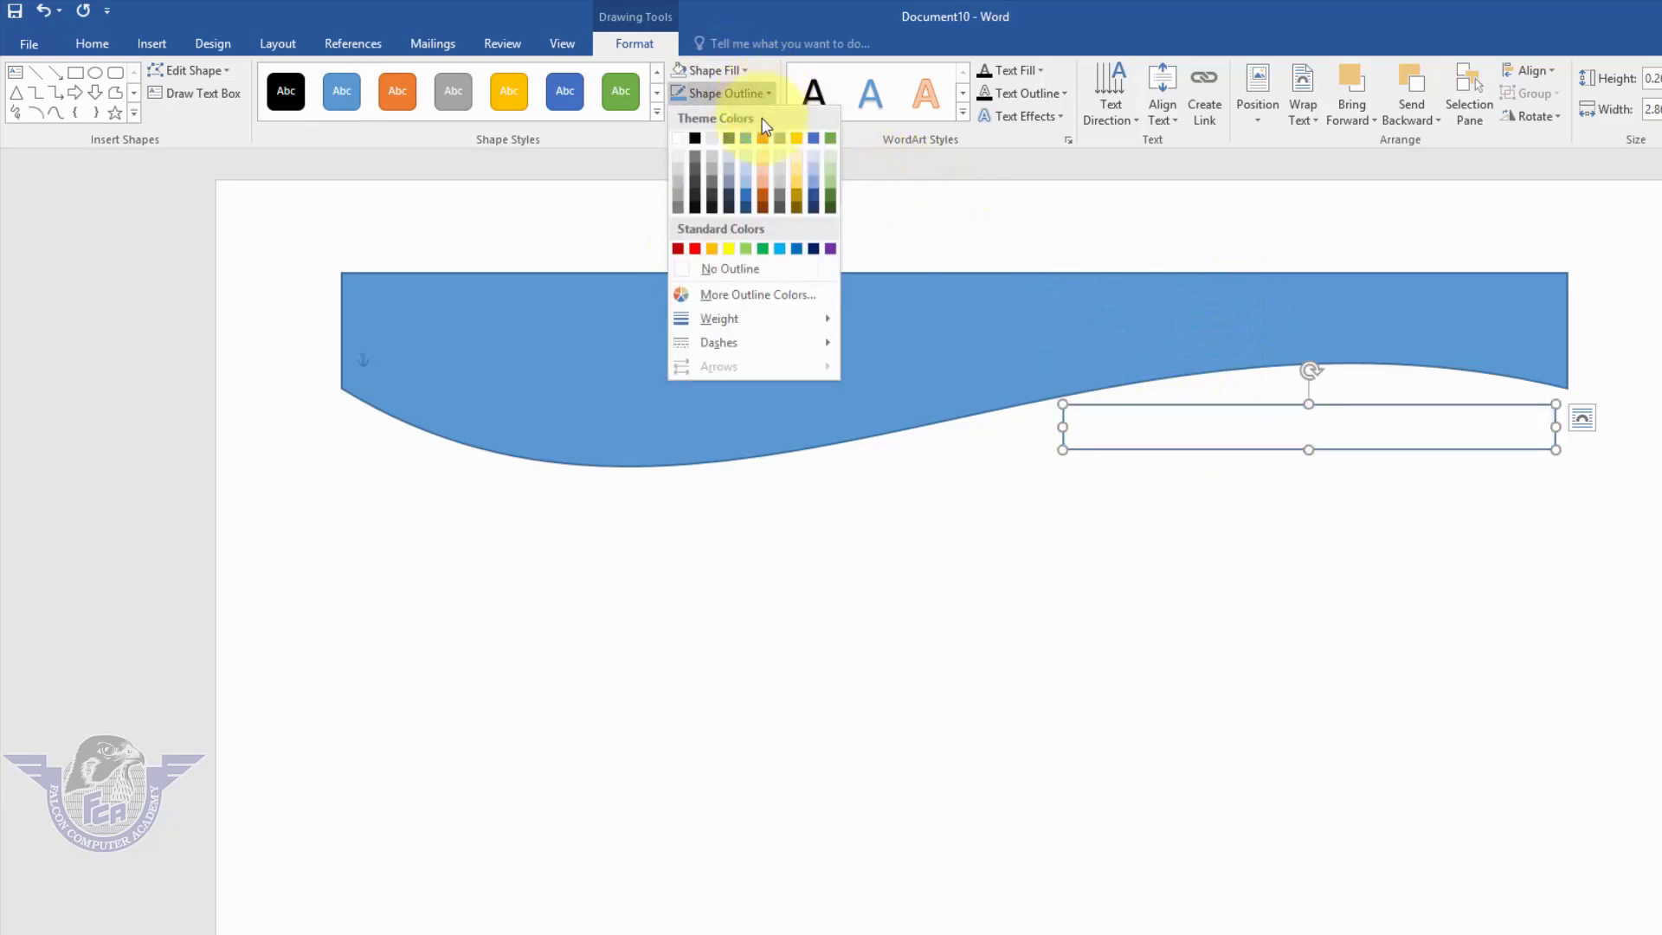
left_click(729, 267)
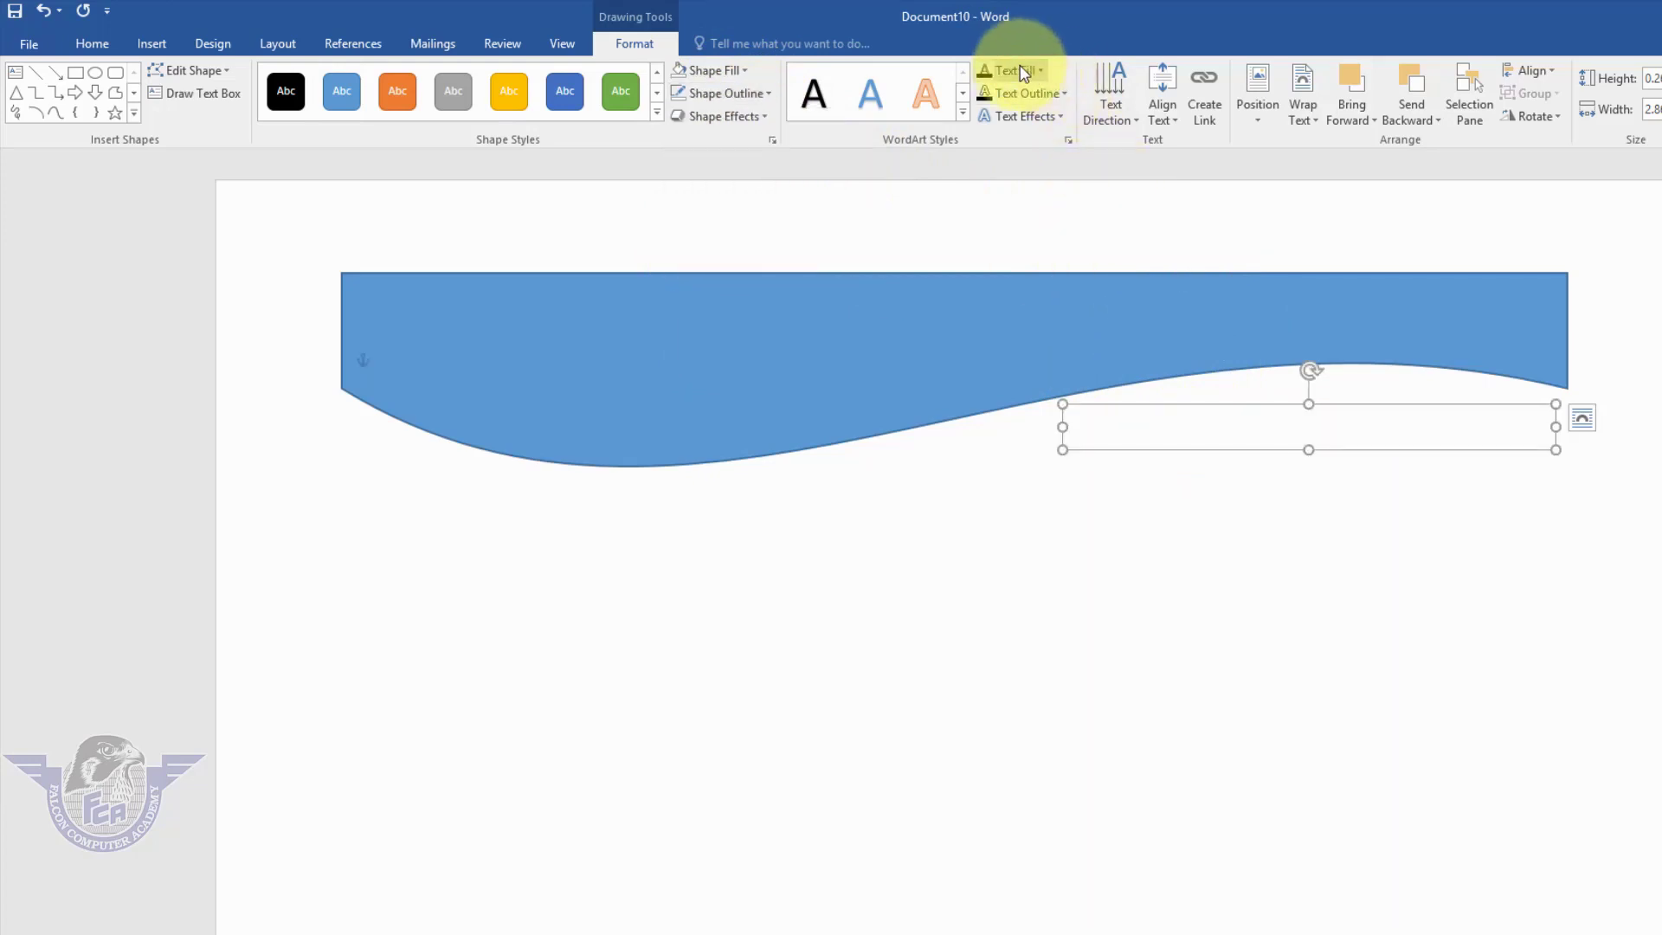
left_click(1041, 74)
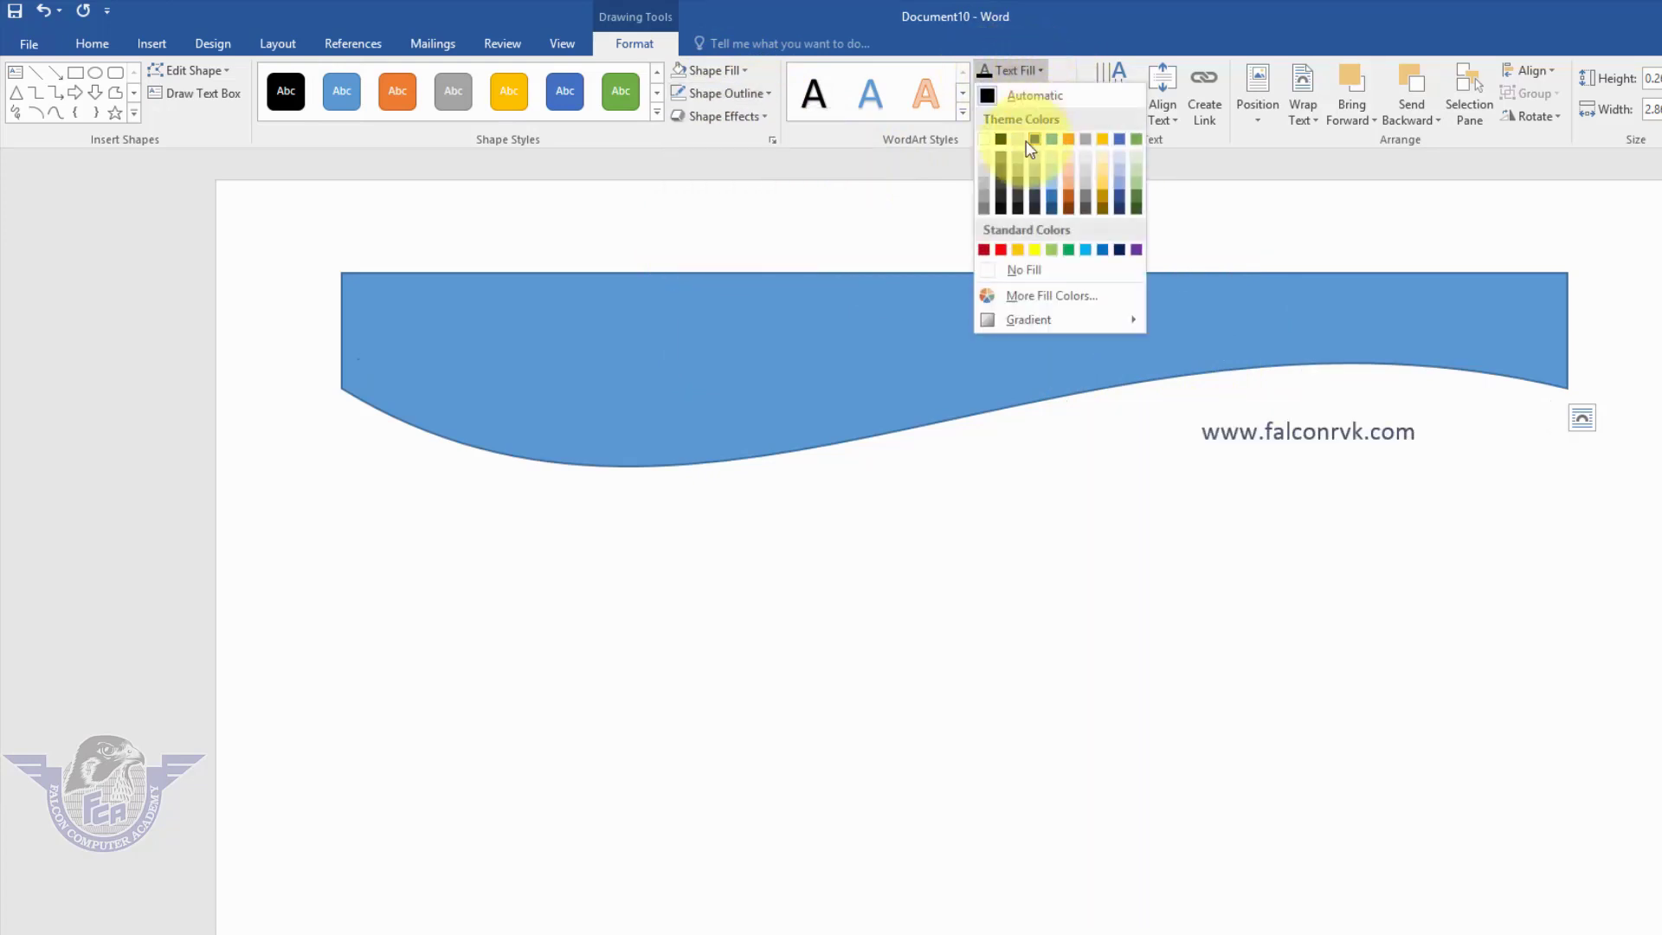
left_click(1004, 149)
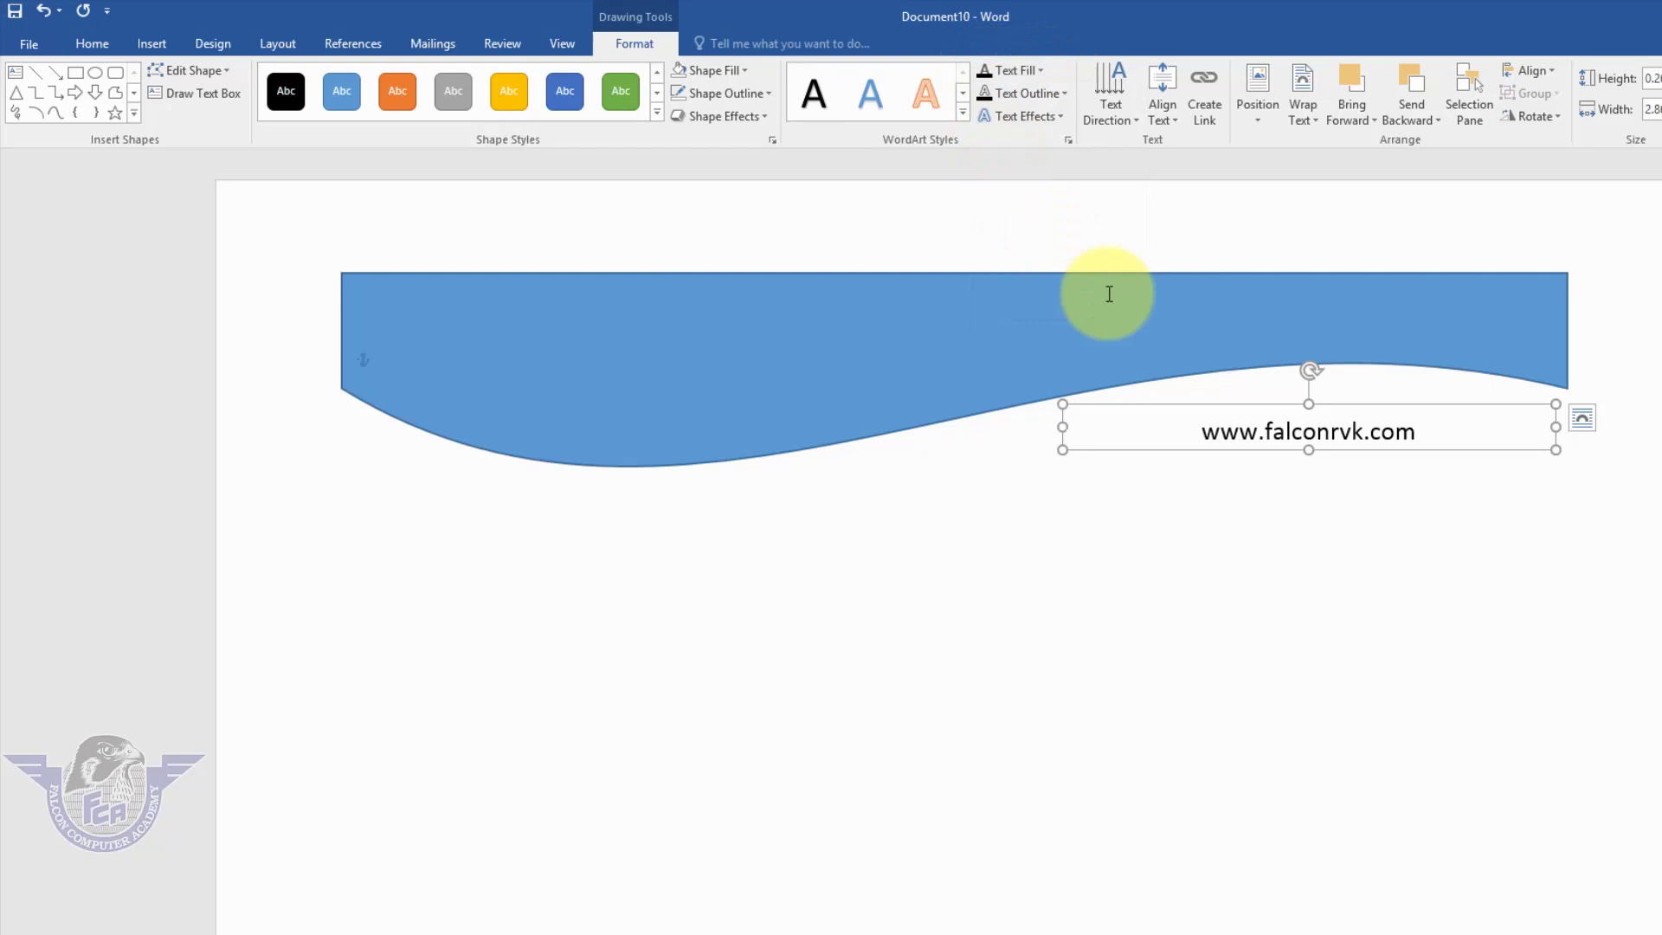
left_click(1287, 544)
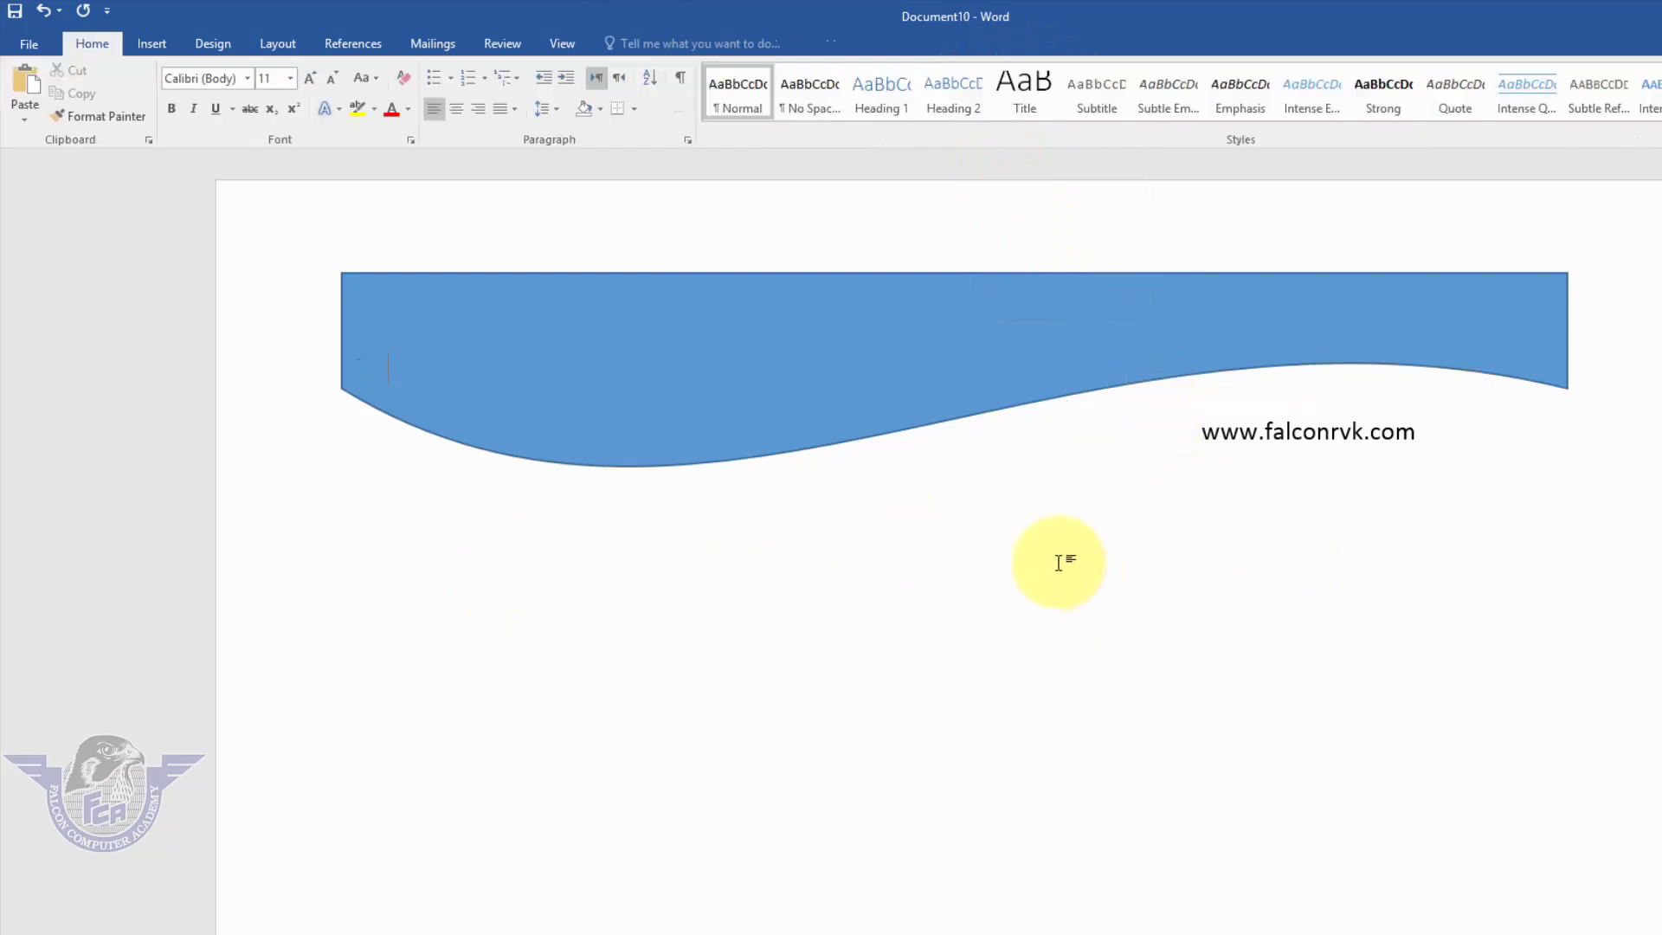
Step: Select the whole banner design and save it to the Cover Pages gallery as 'cover page 2021'
key("ctrl+a")
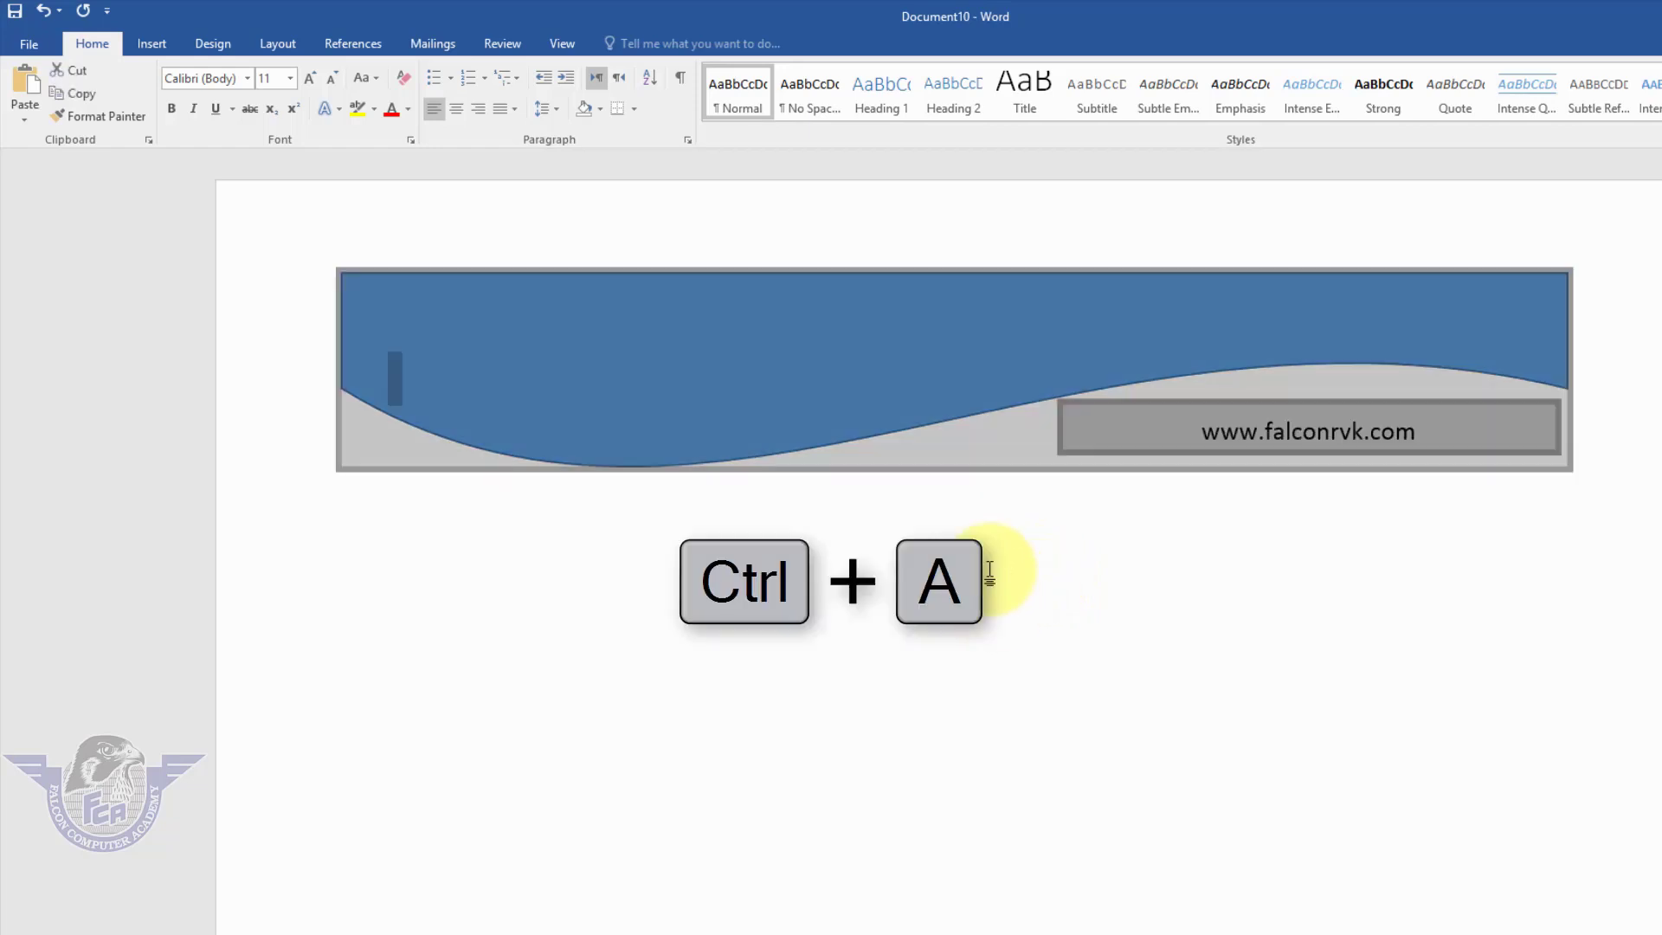
left_click(153, 44)
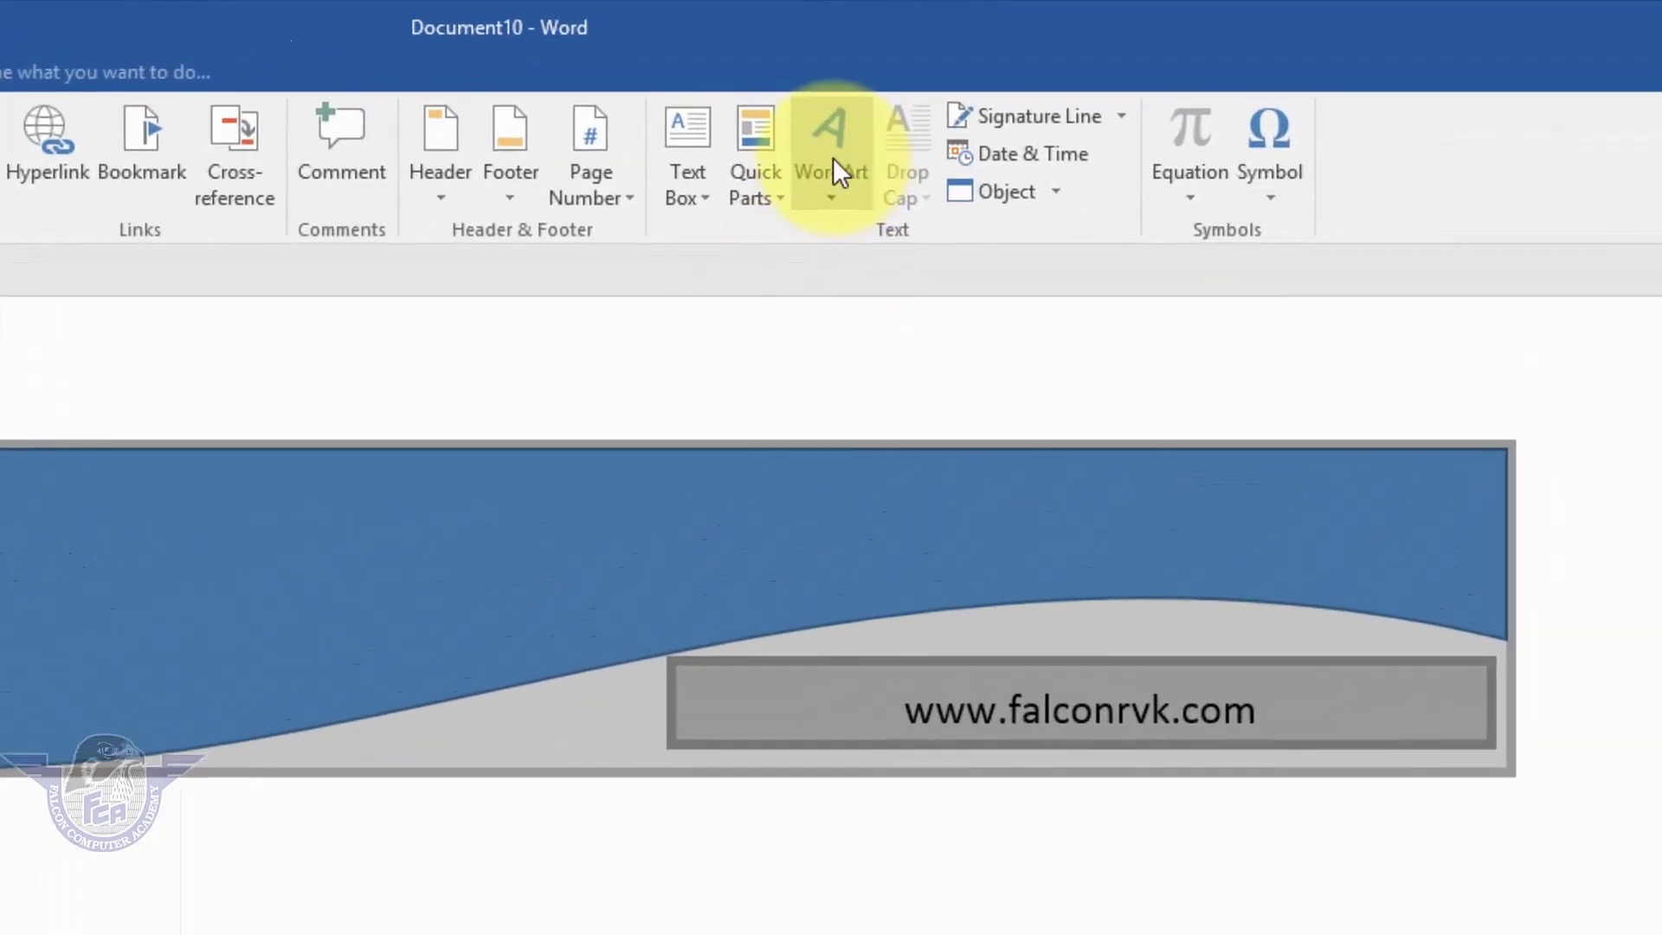
left_click(761, 201)
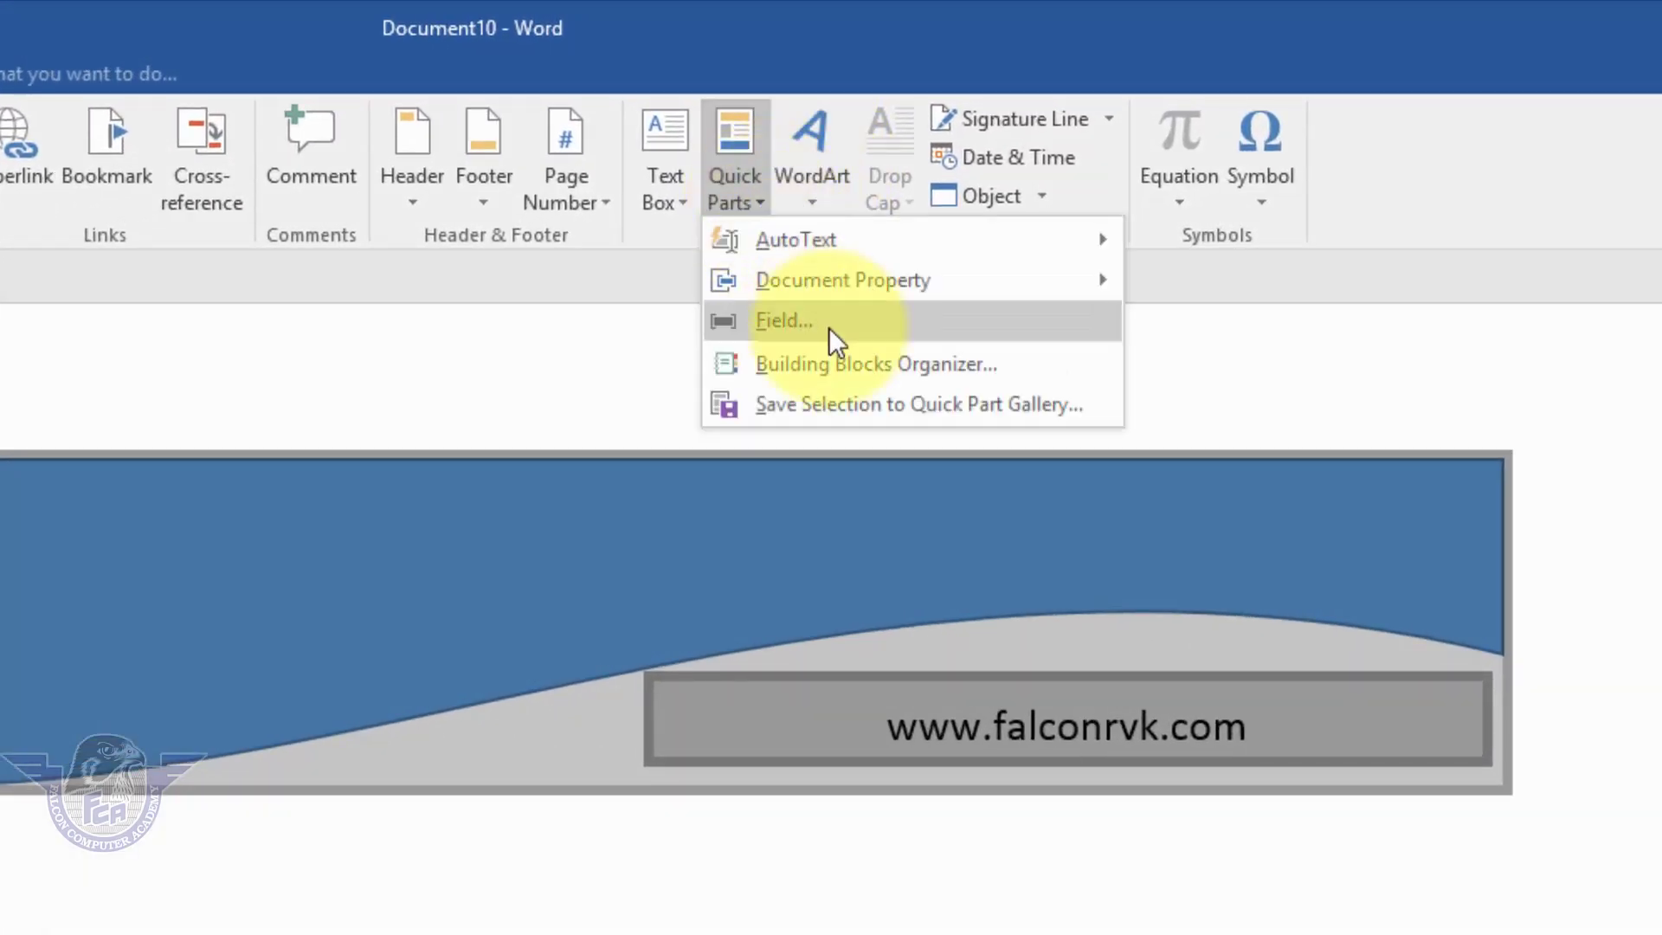
left_click(768, 404)
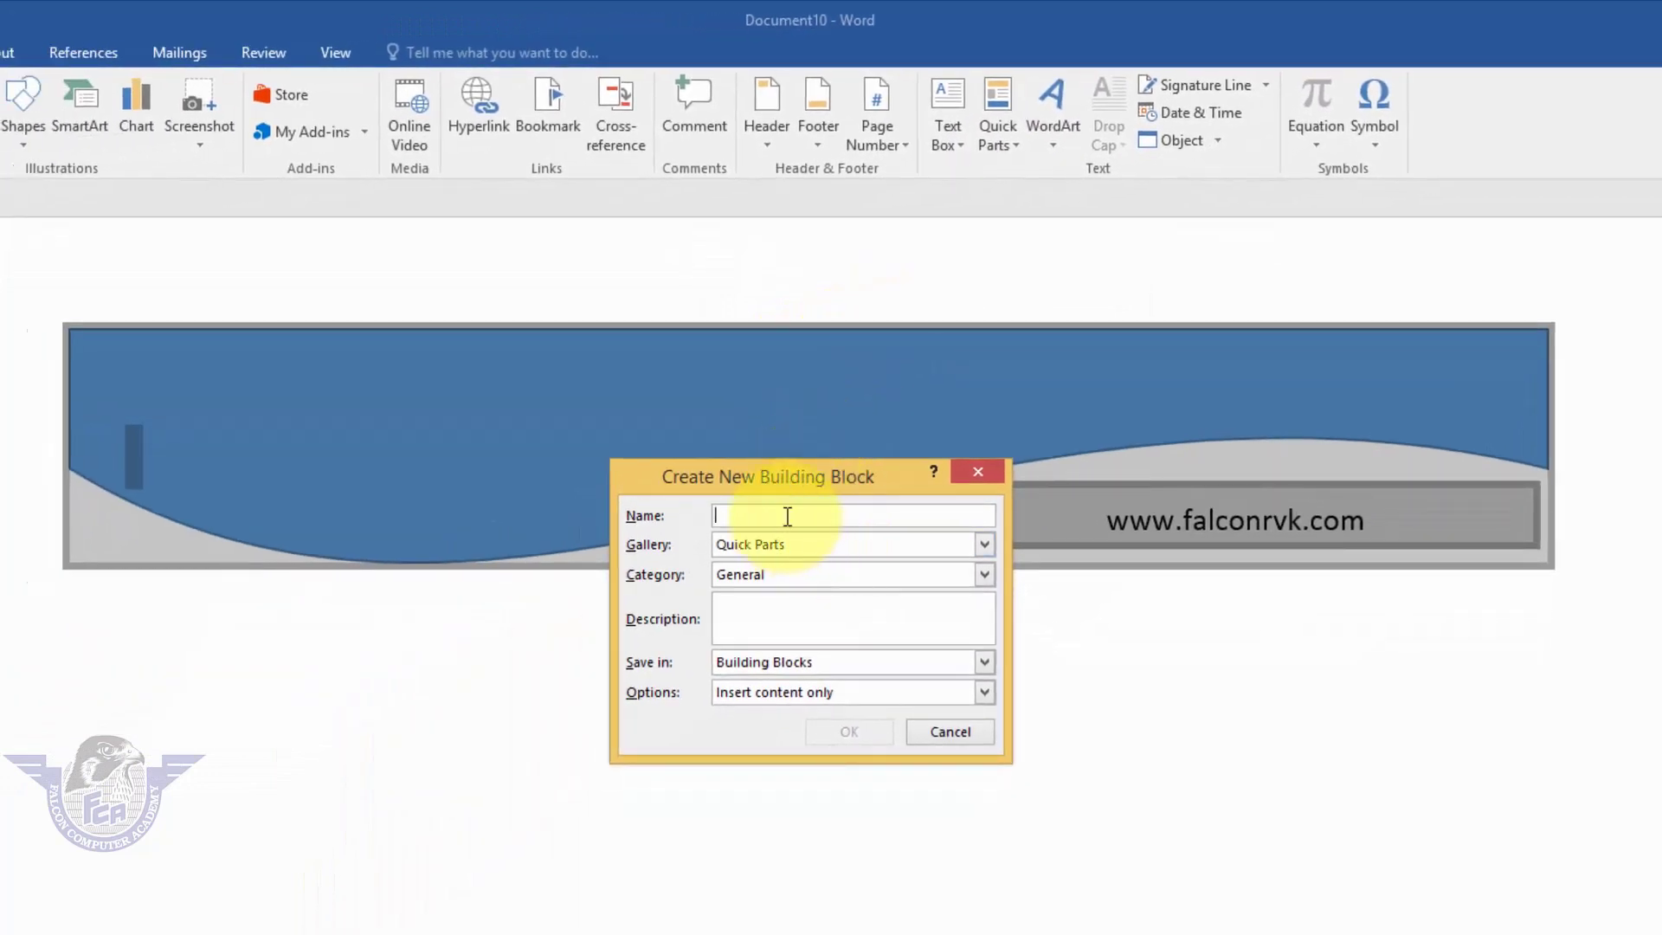
type("cover page 2021")
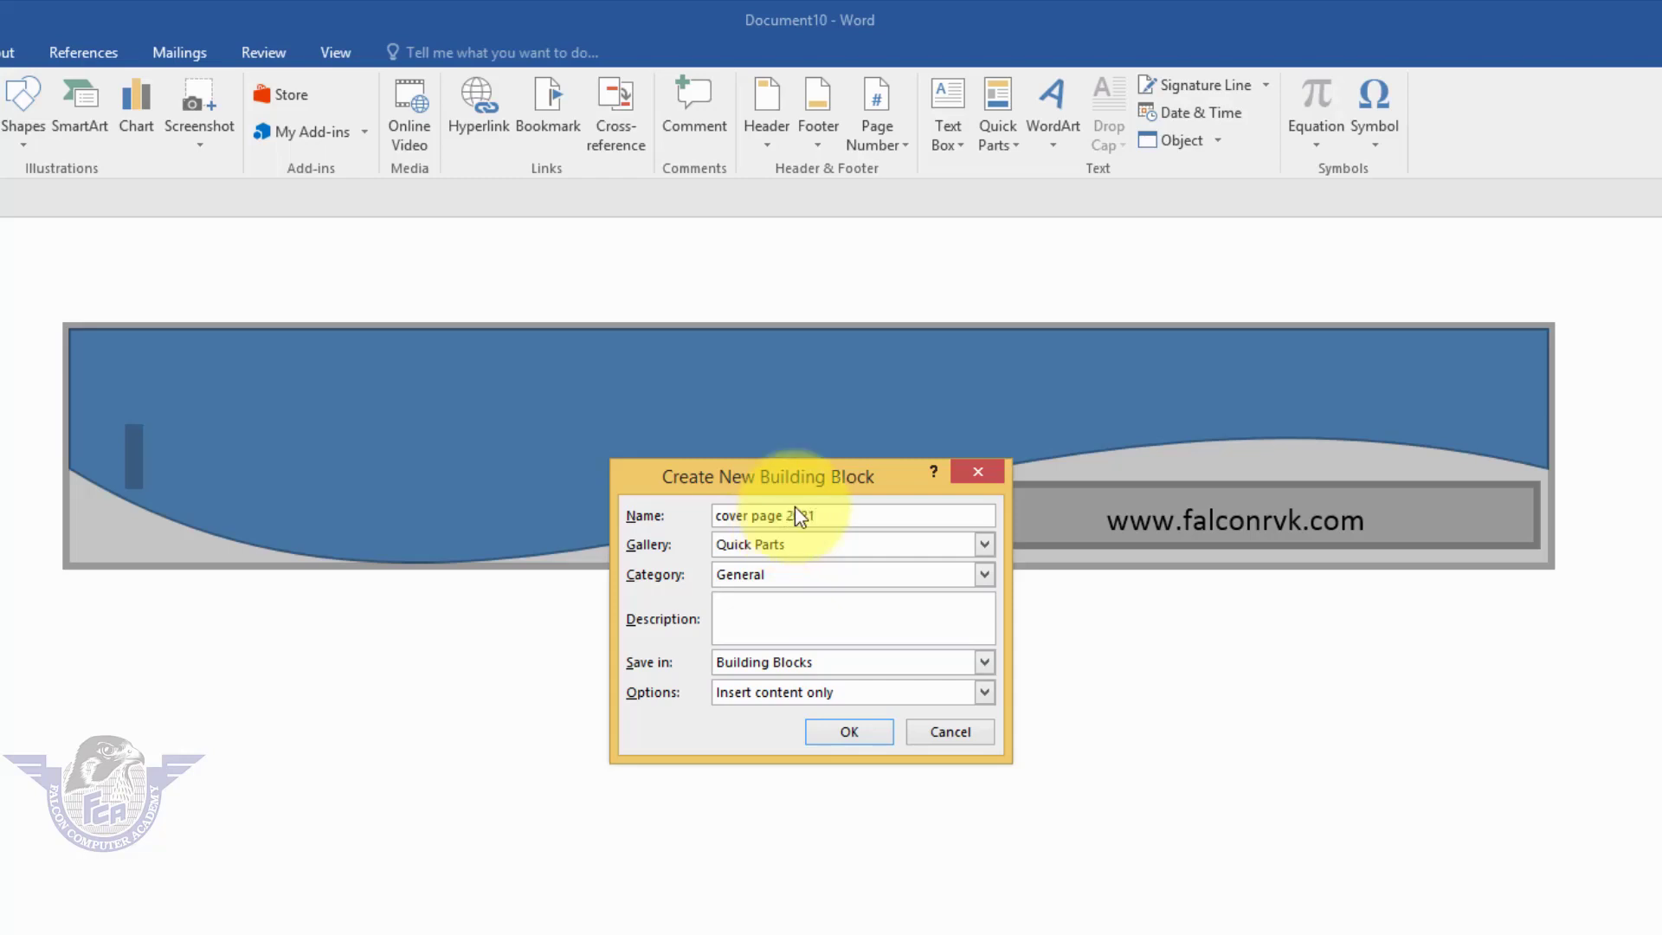
left_click(853, 546)
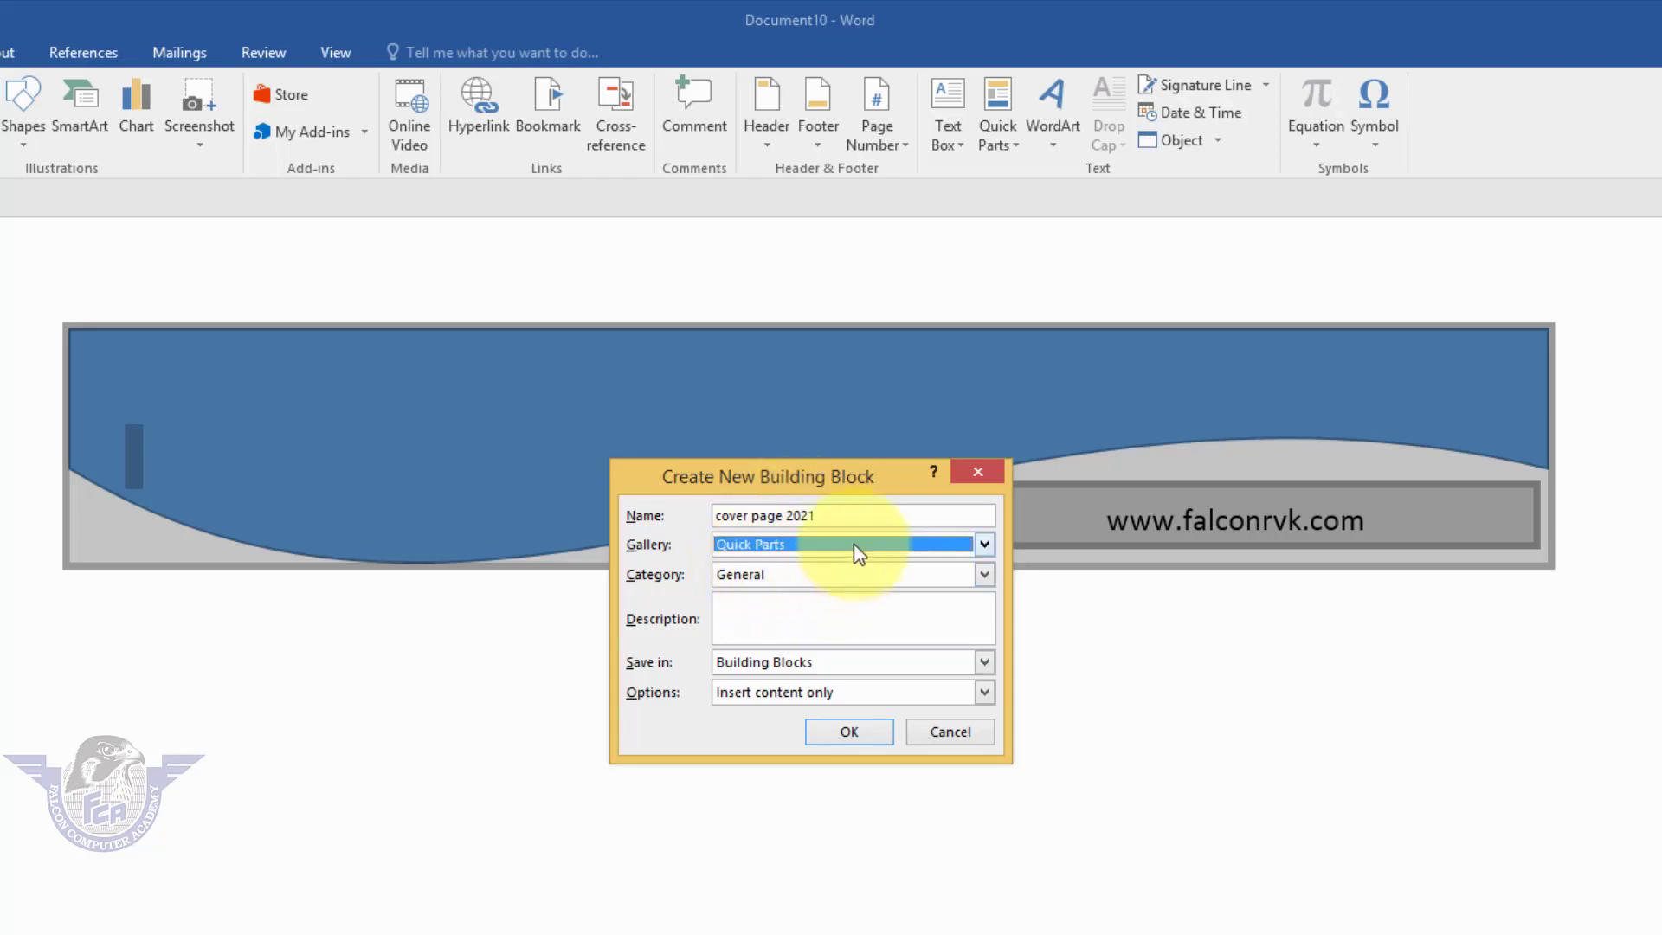
left_click(786, 599)
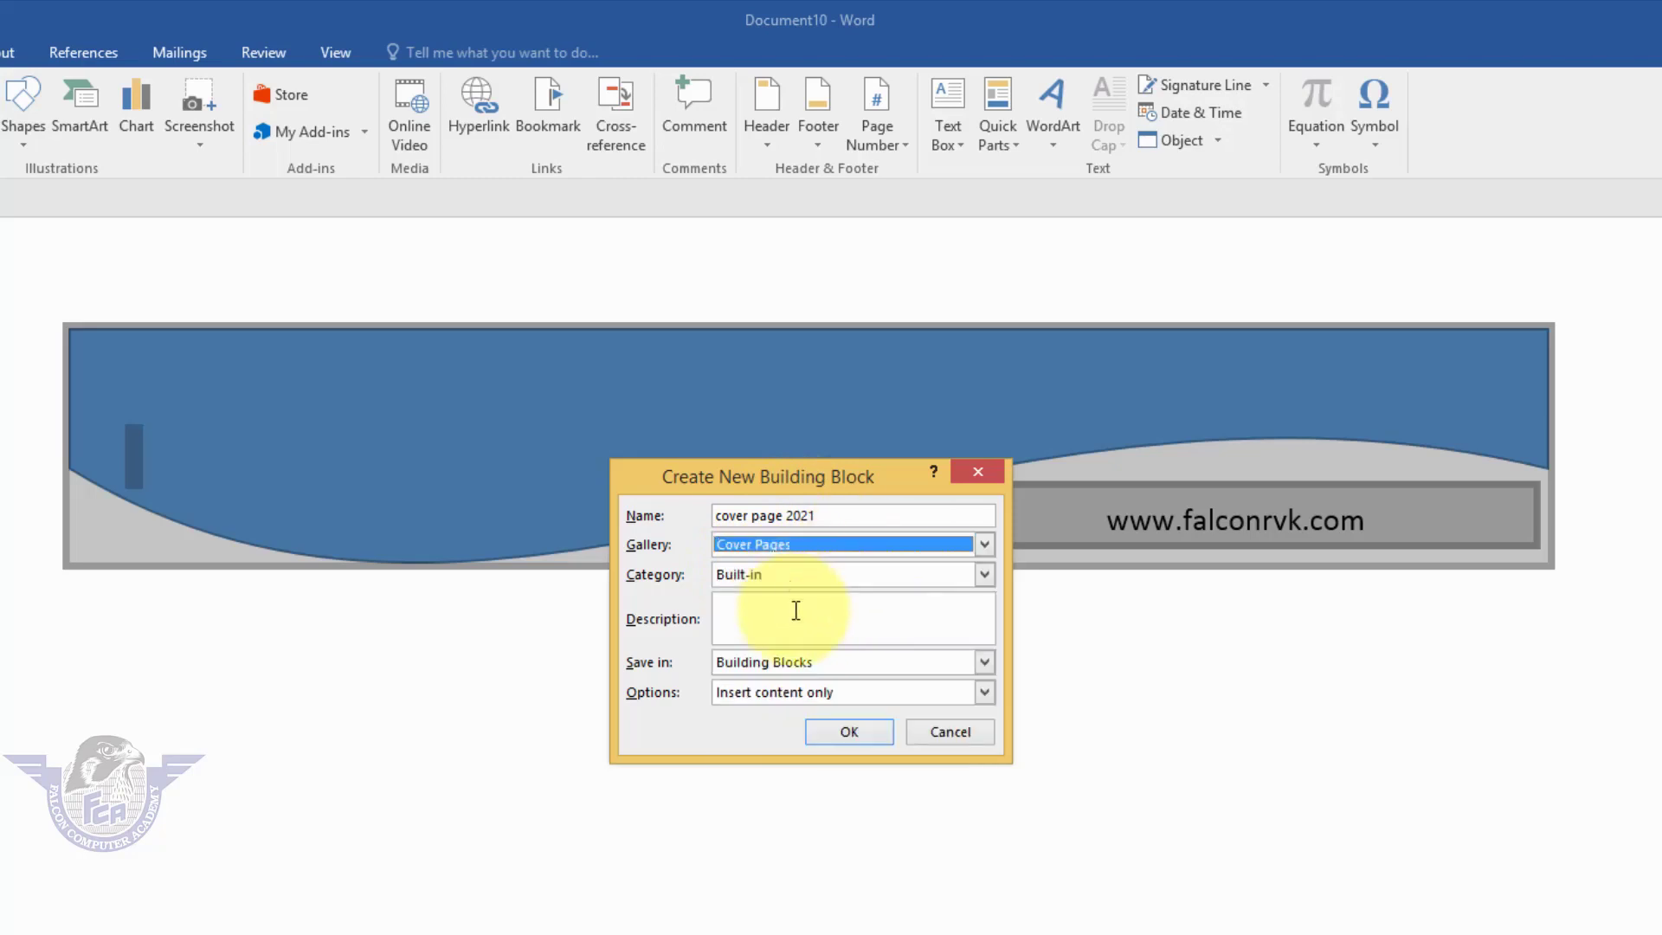
left_click(868, 736)
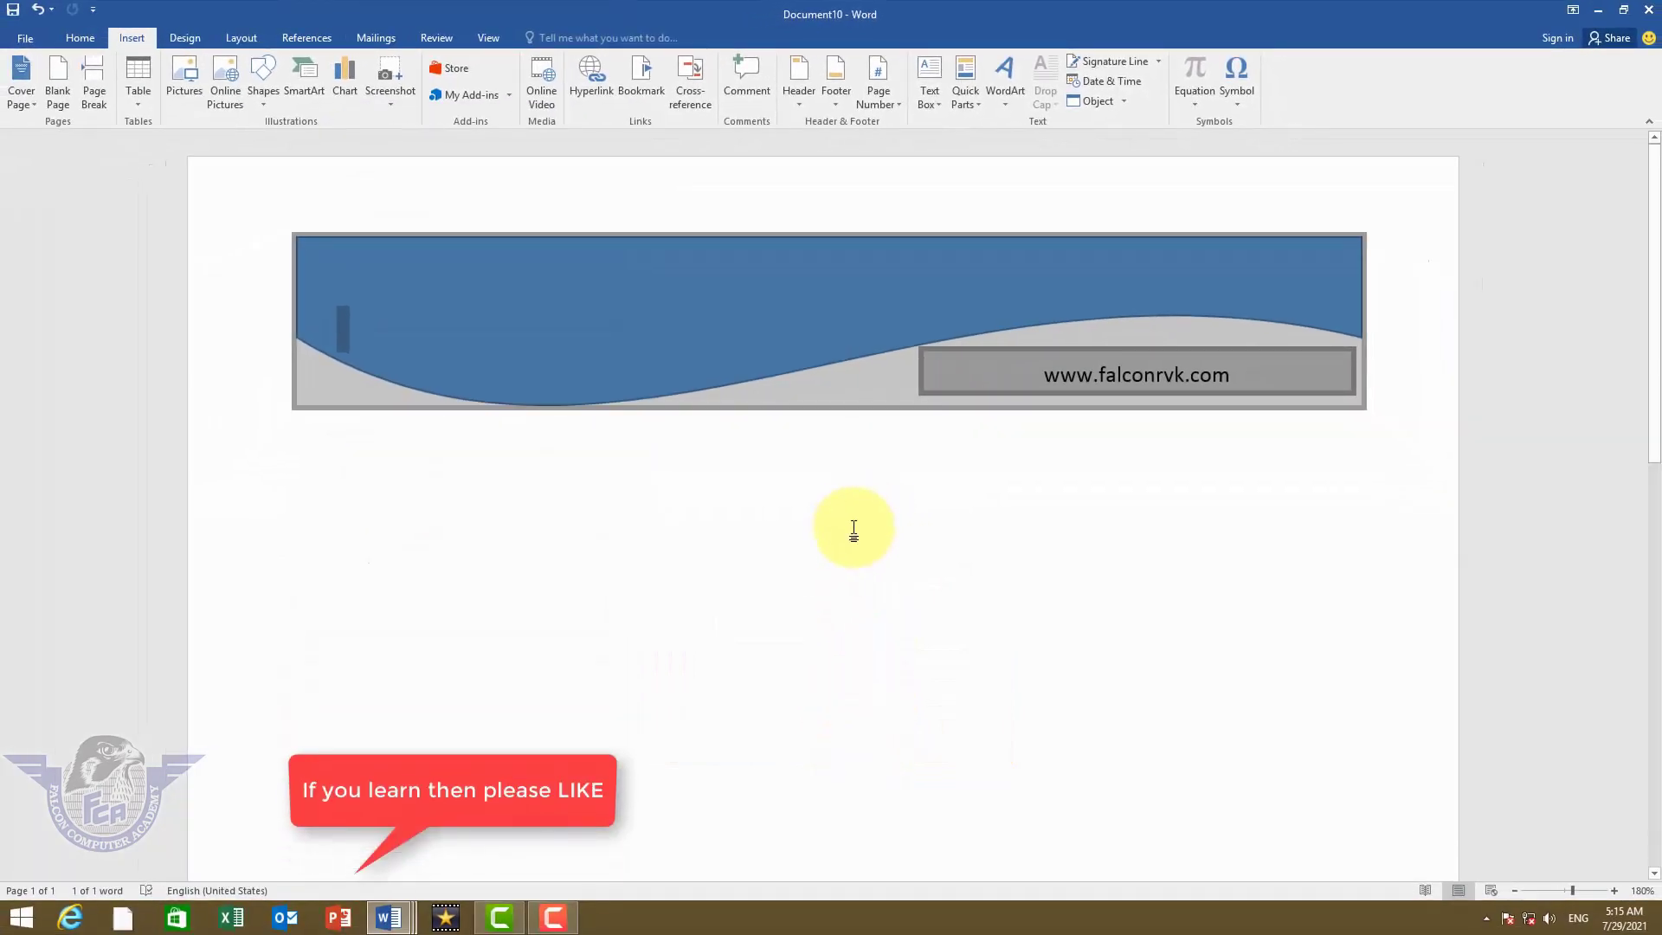
Step: Create a new blank document from File > New
left_click(900, 526)
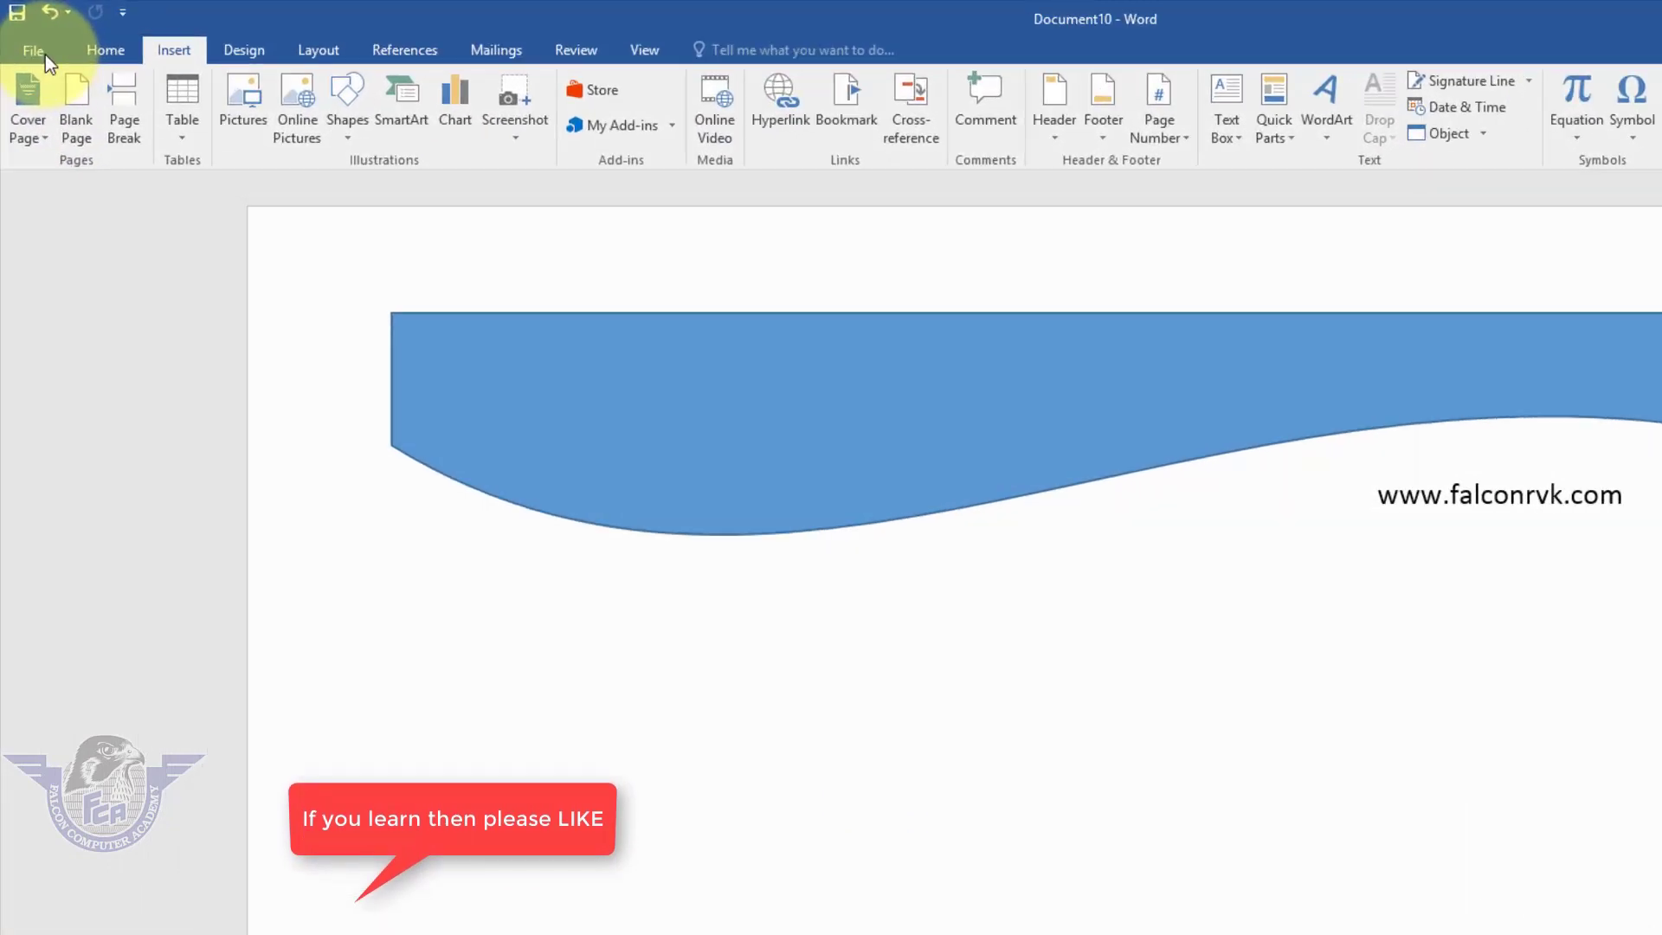
left_click(25, 38)
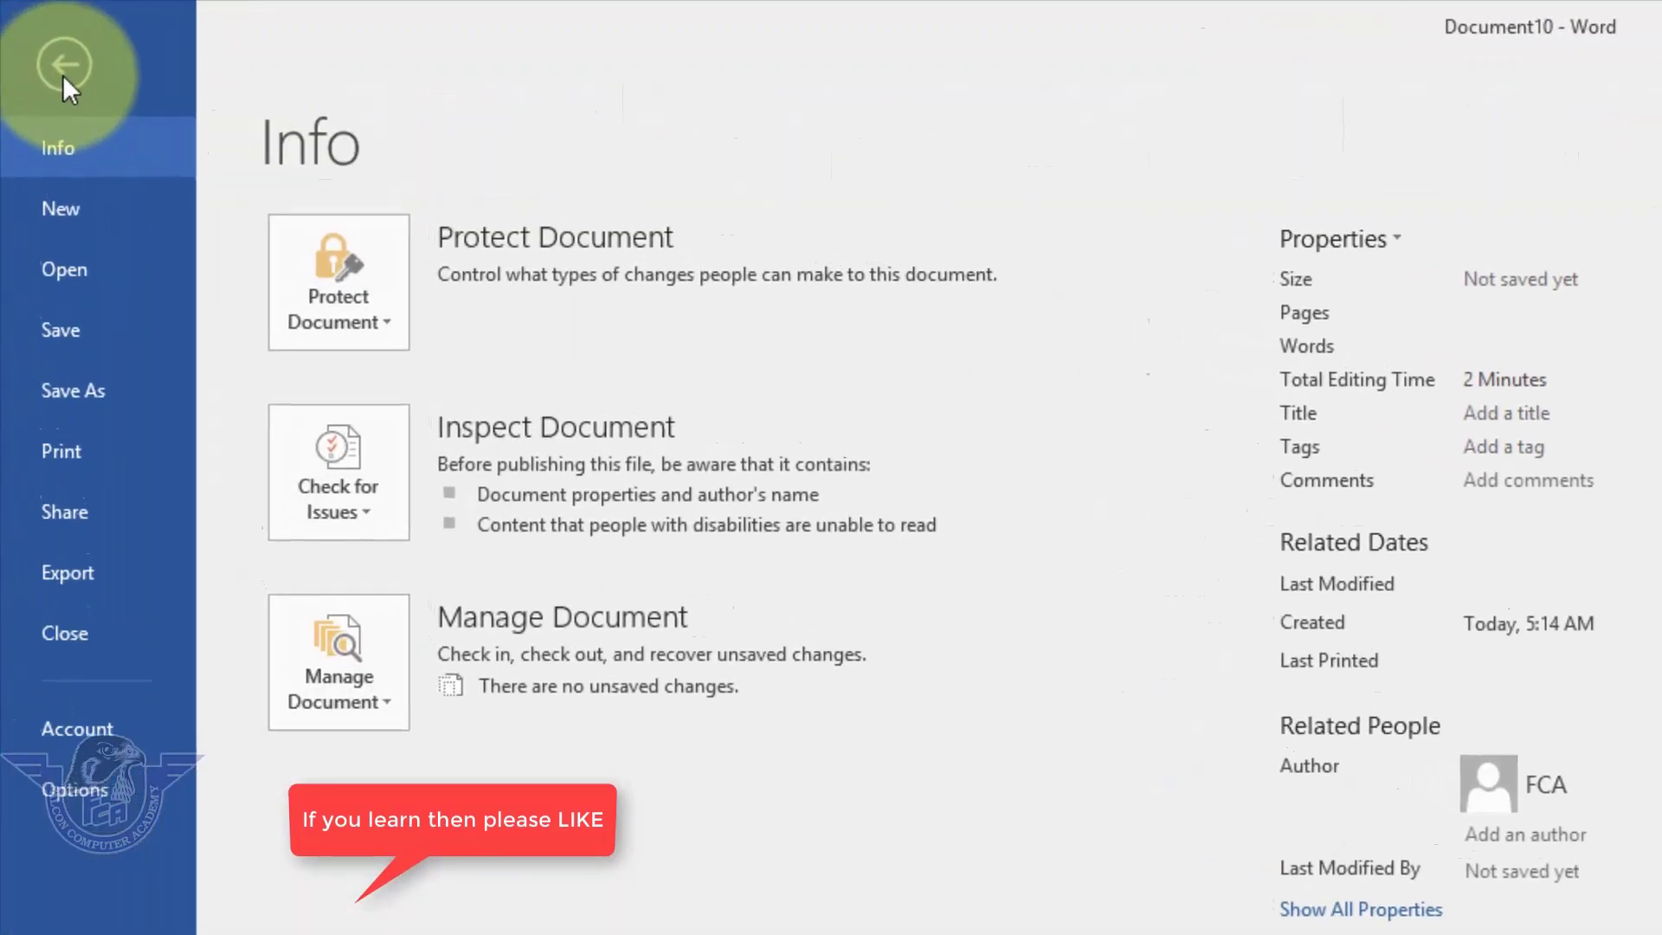
left_click(75, 227)
left_click(330, 360)
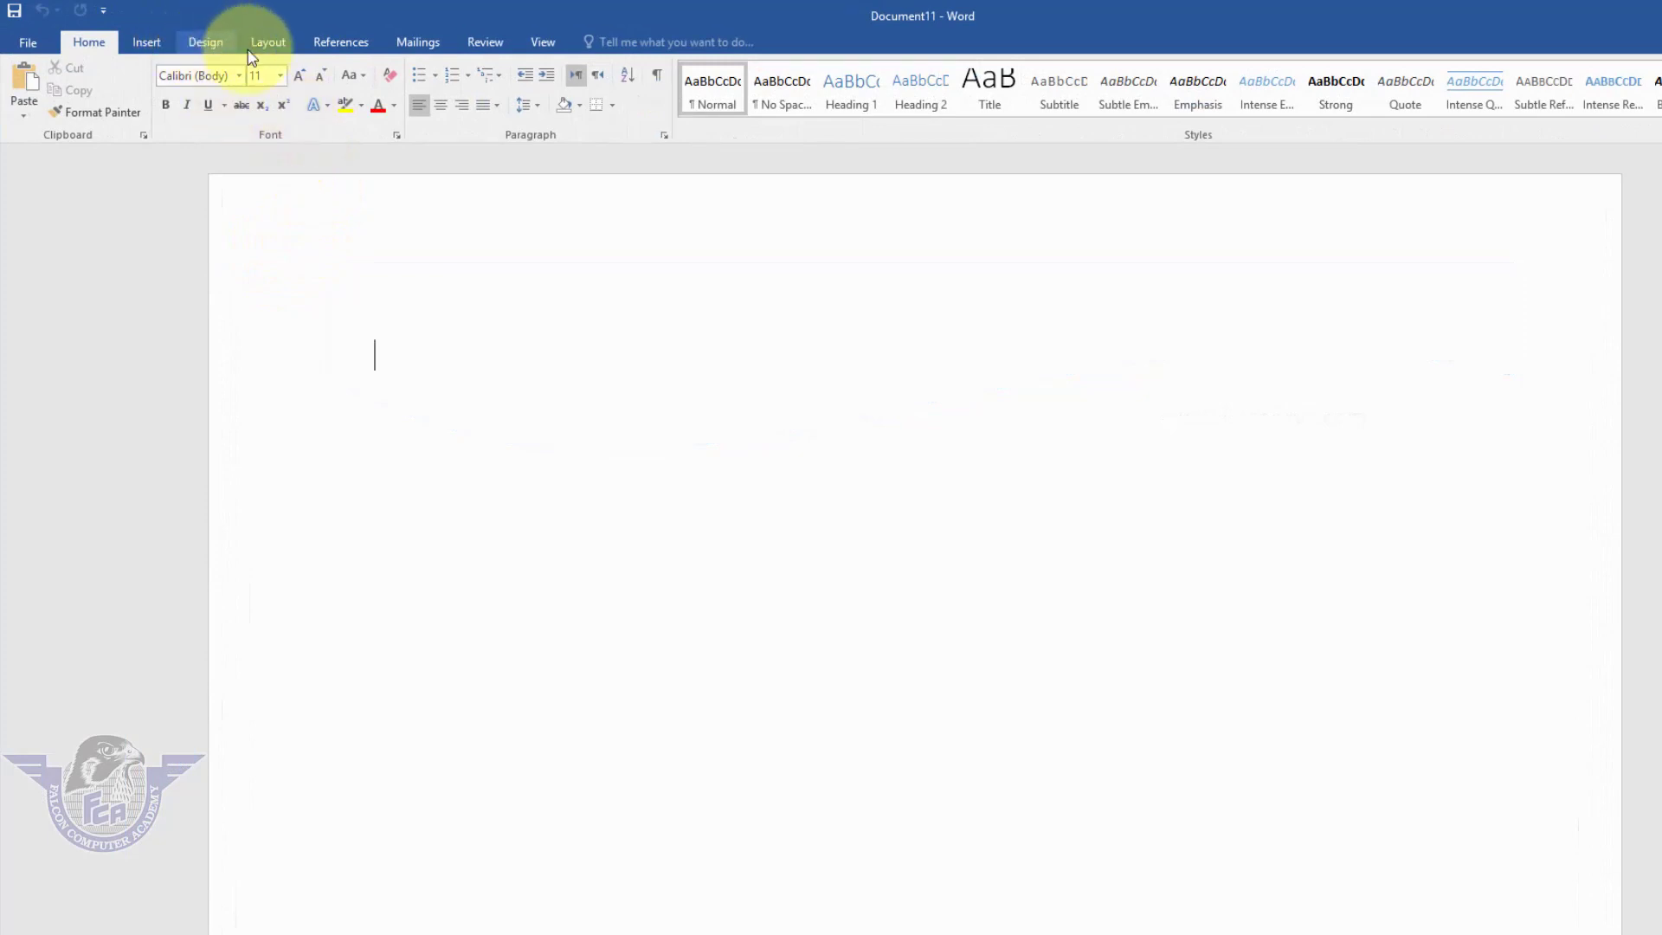
Step: Insert the 'cover page 2021' cover page into the new document
left_click(298, 90)
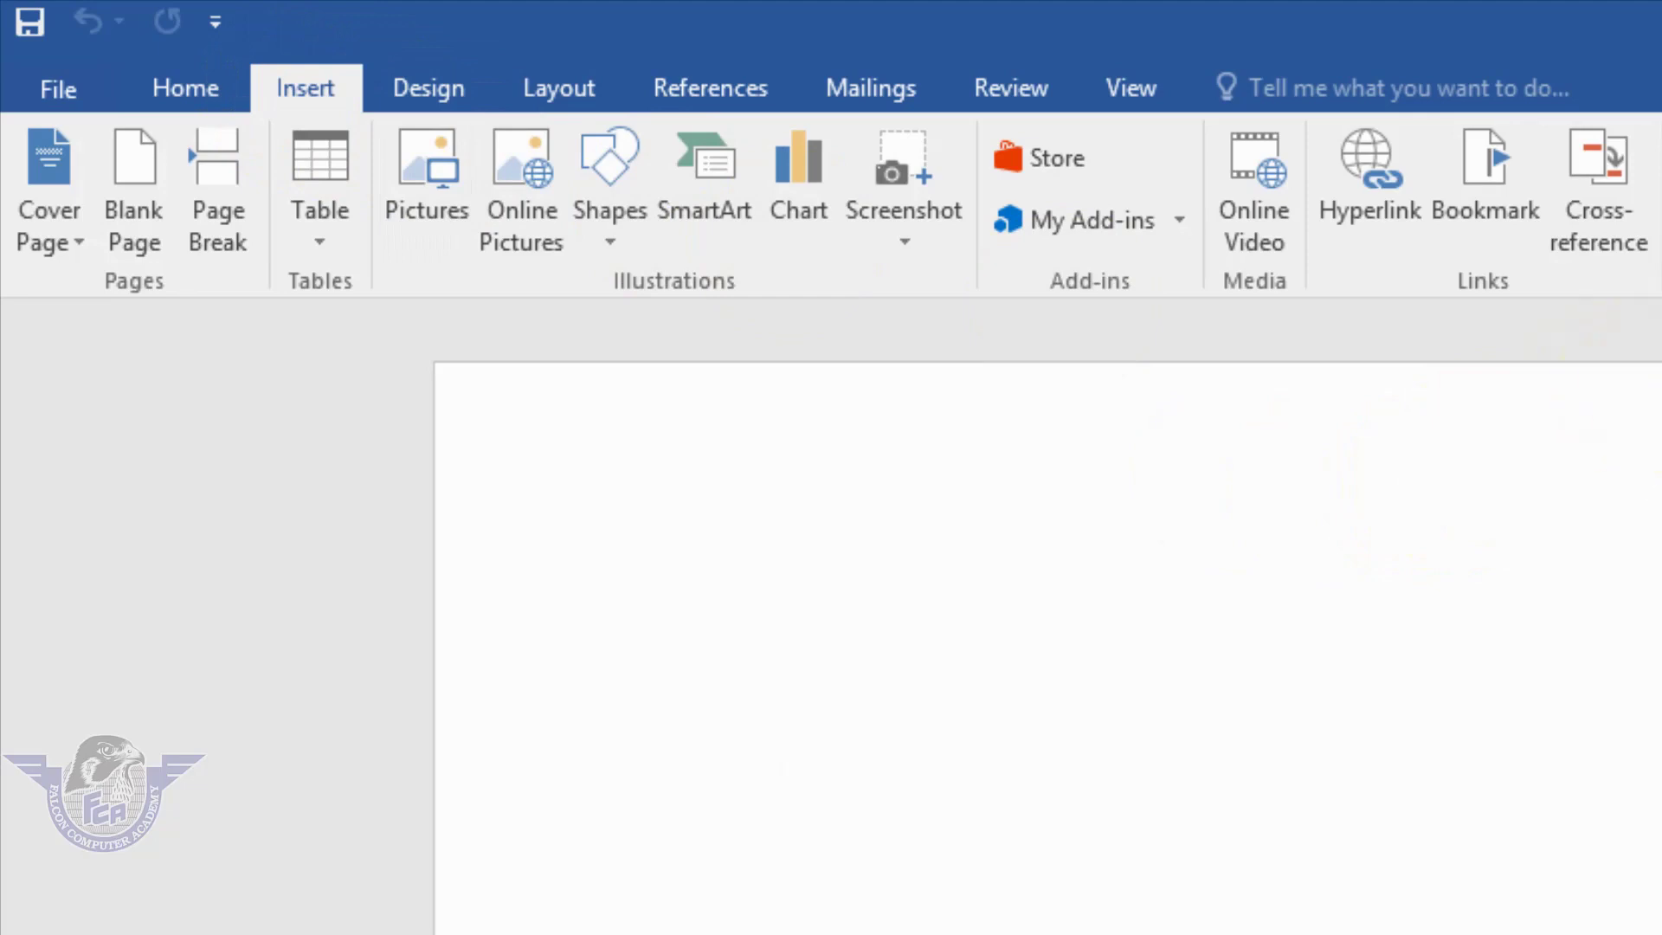
left_click(78, 242)
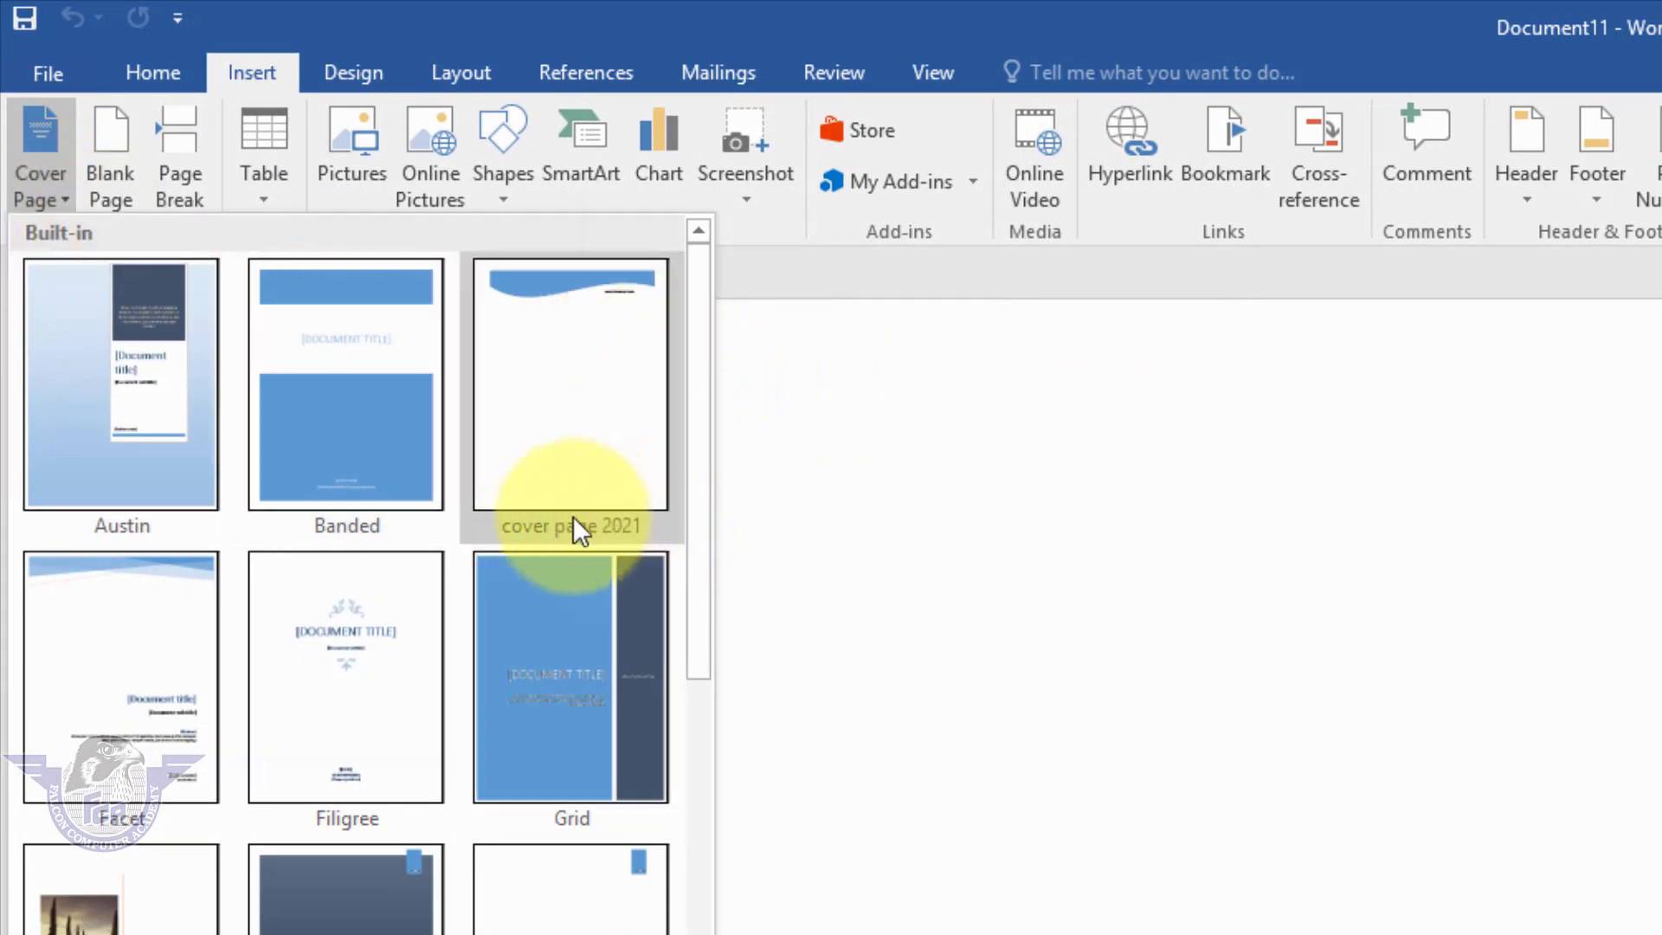
left_click(594, 363)
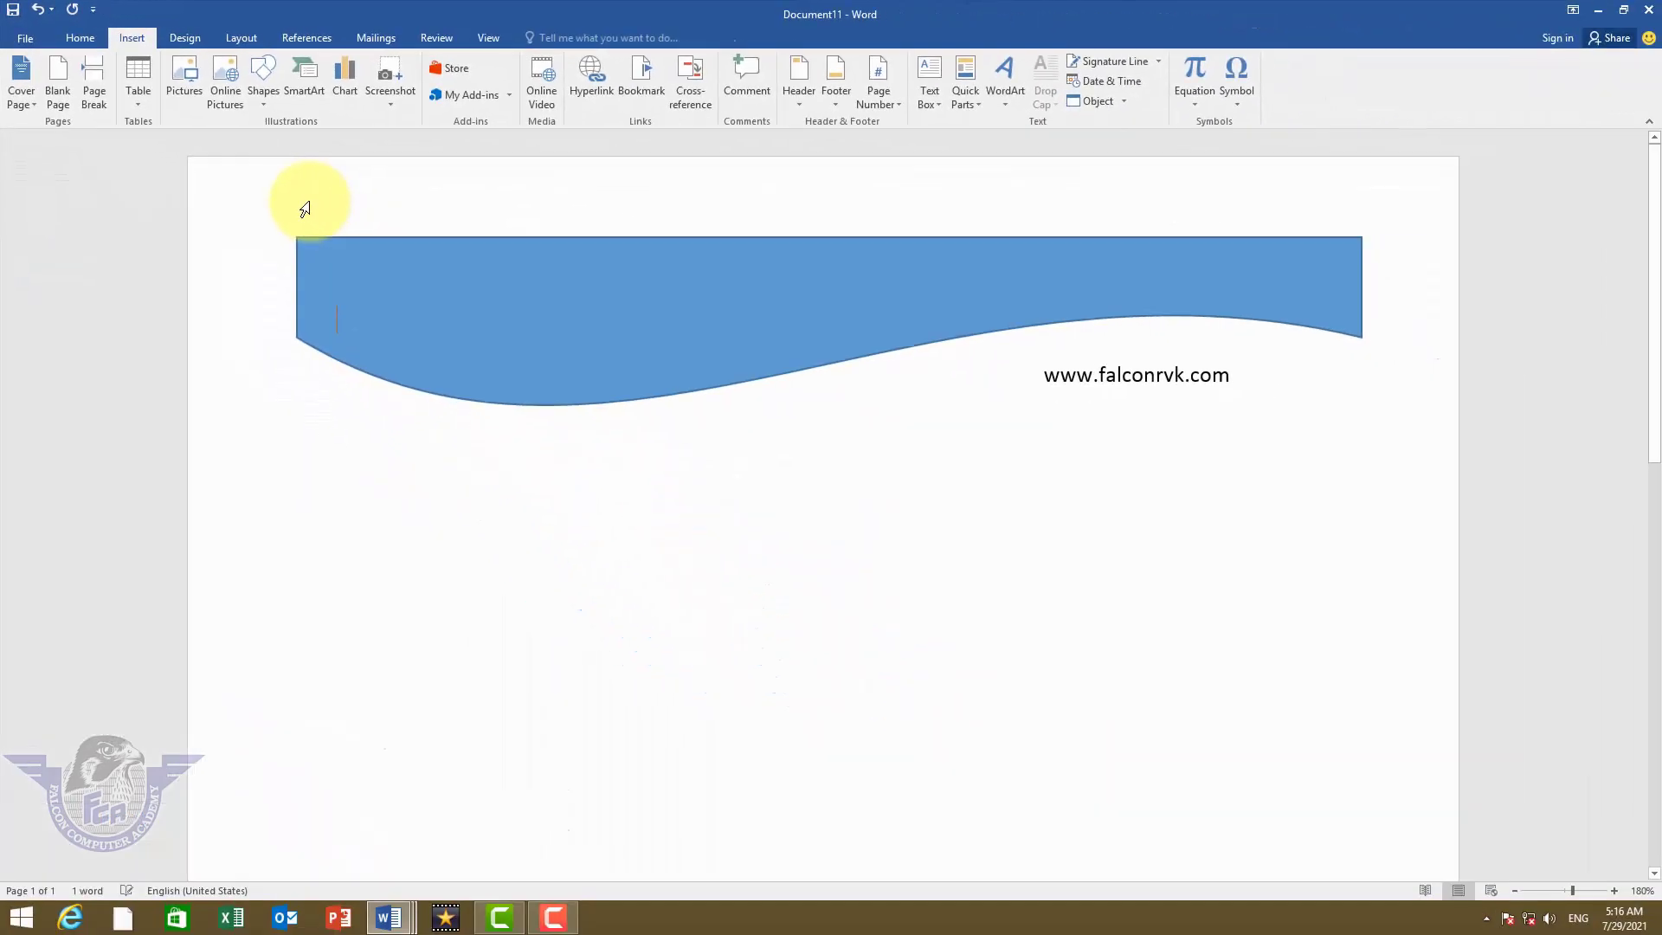